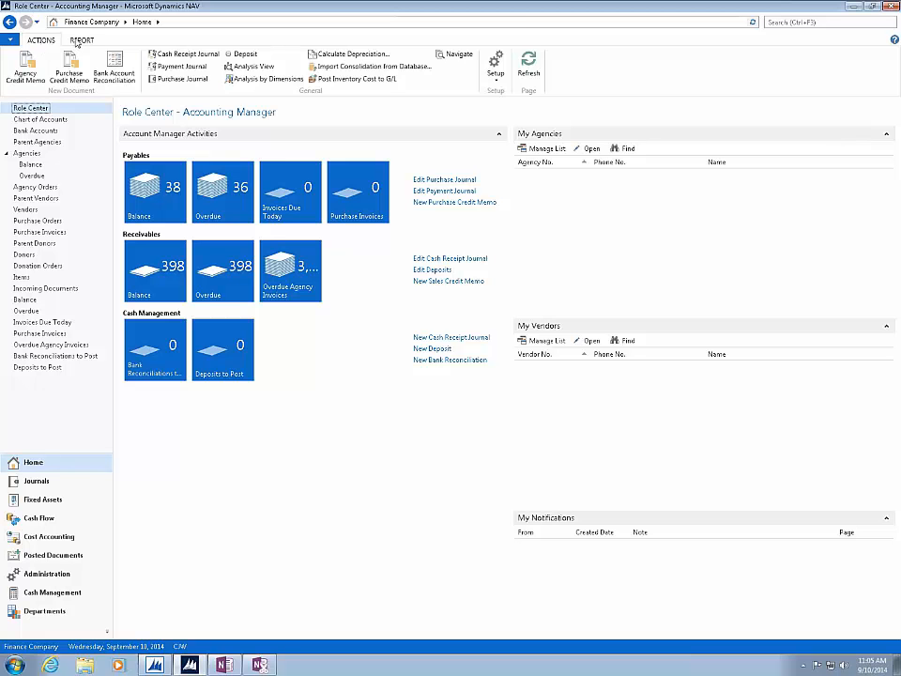
- Check the ribbon's Report actions, return to the Actions set, and collapse and re-expand the ribbon
{"action": "left_click", "coordinate": [76, 41]}
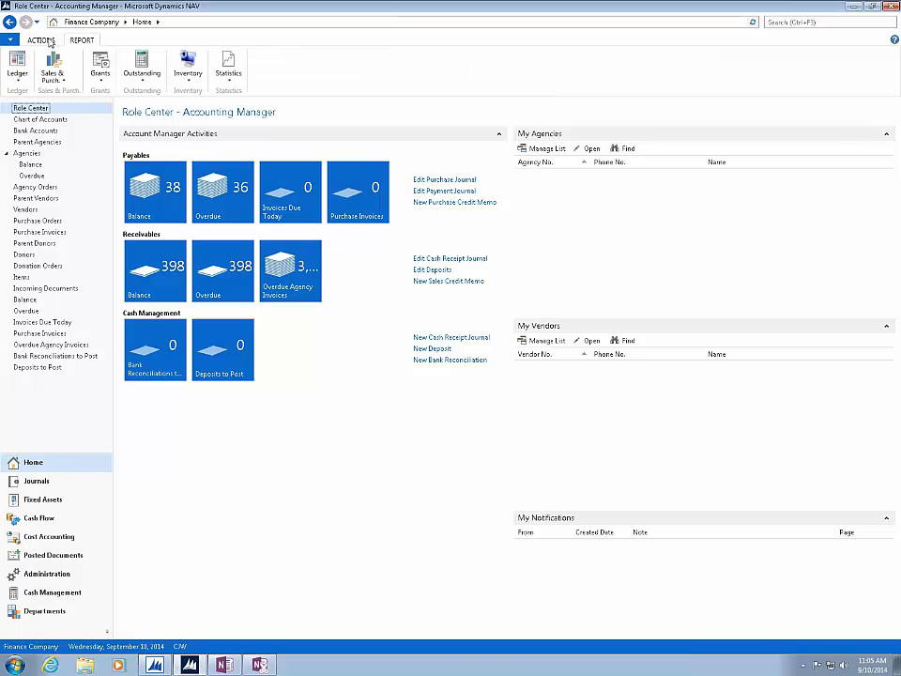
{"action": "left_click", "coordinate": [50, 43]}
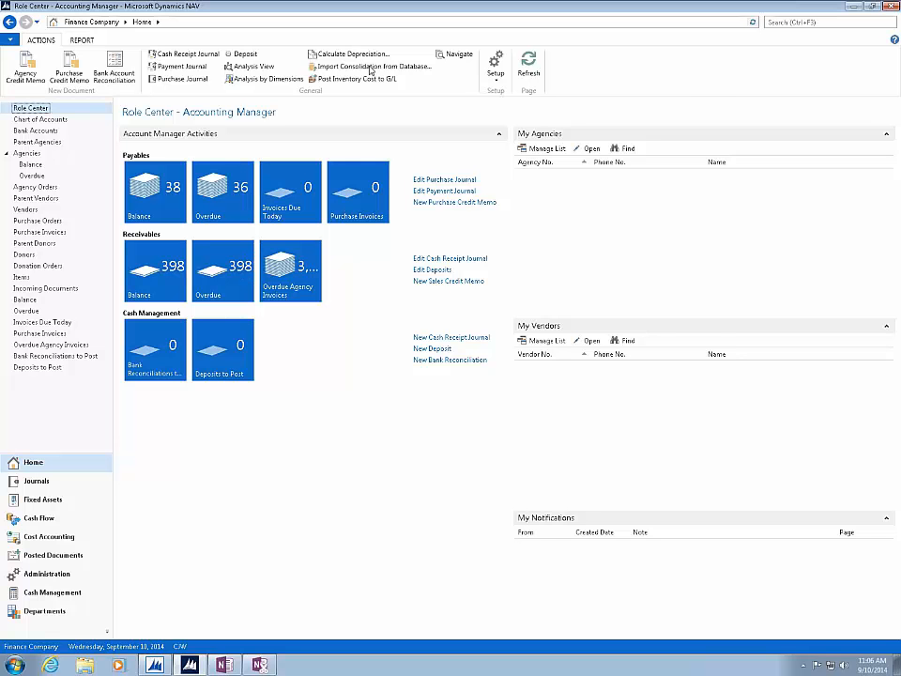
{"action": "right_click", "coordinate": [594, 75]}
{"action": "left_click", "coordinate": [638, 82]}
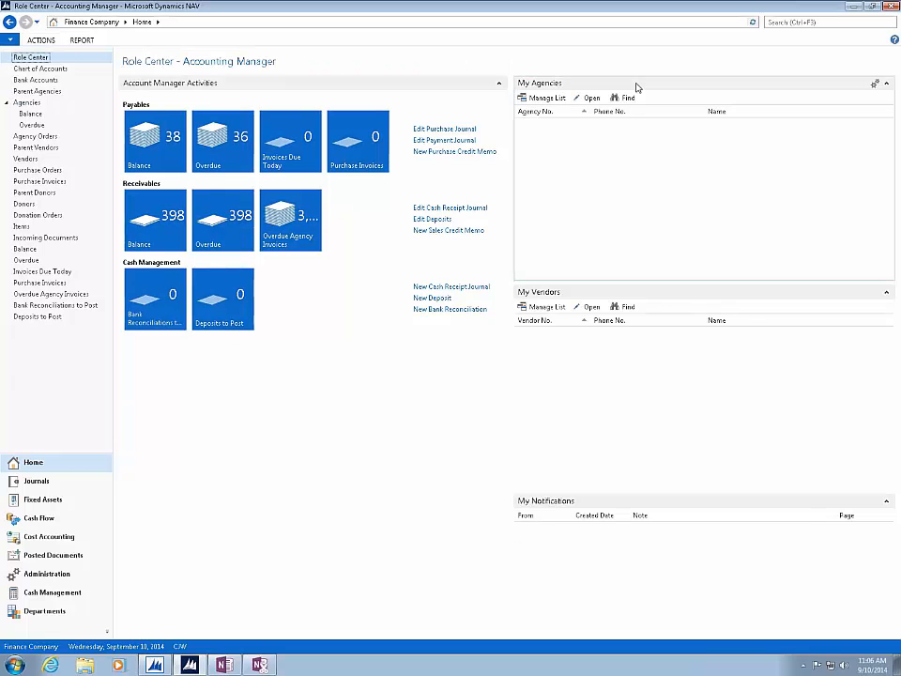
{"action": "right_click", "coordinate": [194, 41]}
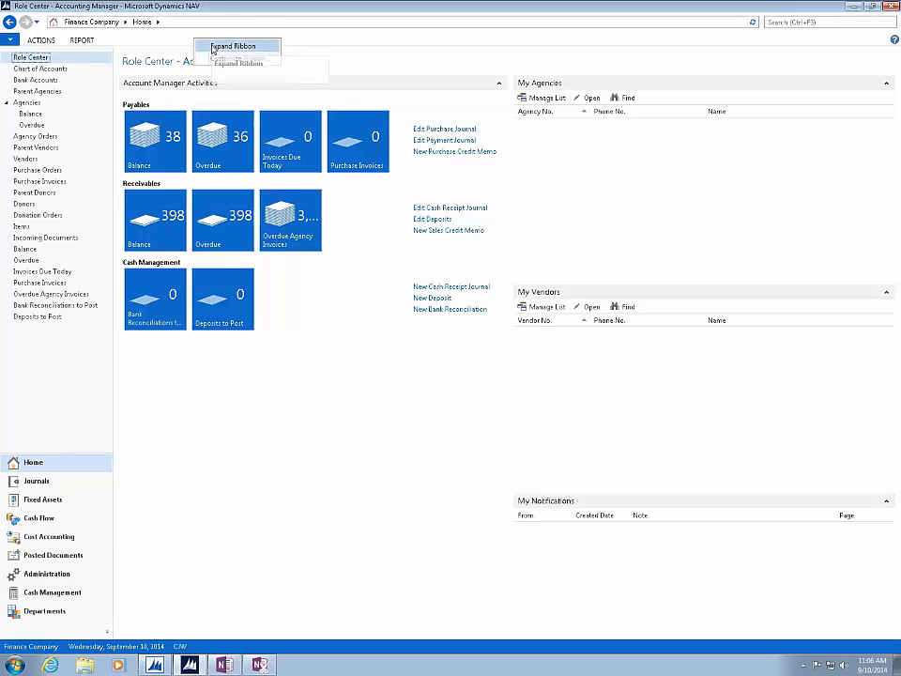
{"action": "left_click", "coordinate": [213, 47]}
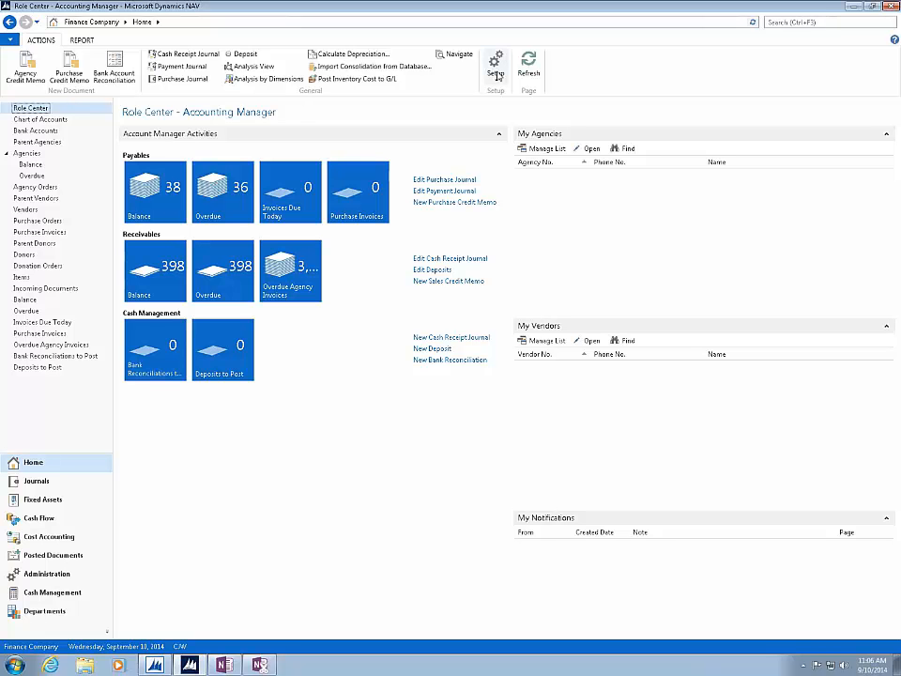
- Open ribbon customization, expand the New Document and General groups, and show the icon size options for the Purchase Journal action
{"action": "right_click", "coordinate": [569, 75]}
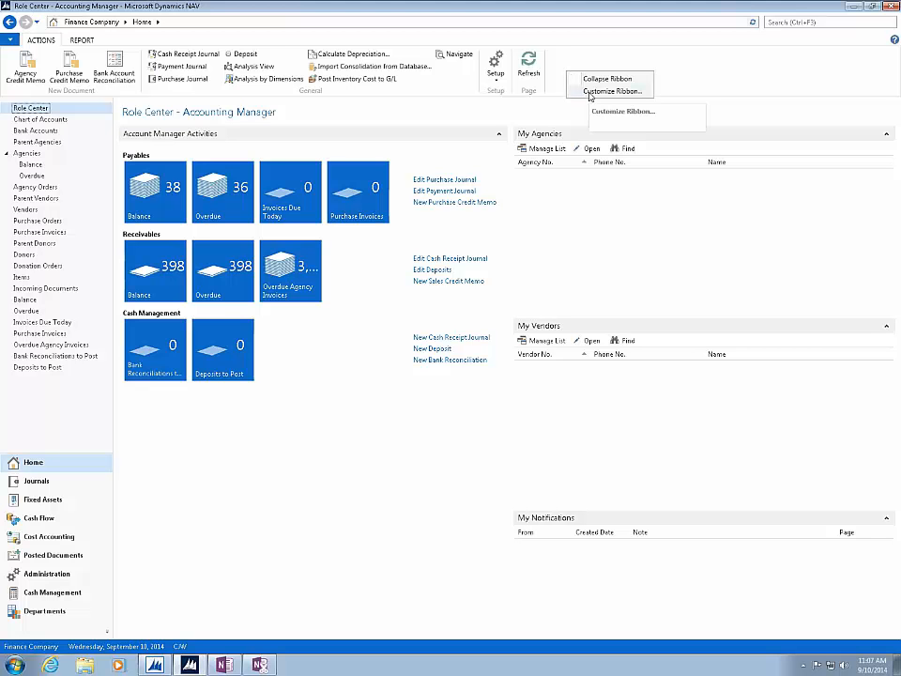
{"action": "left_click", "coordinate": [589, 92]}
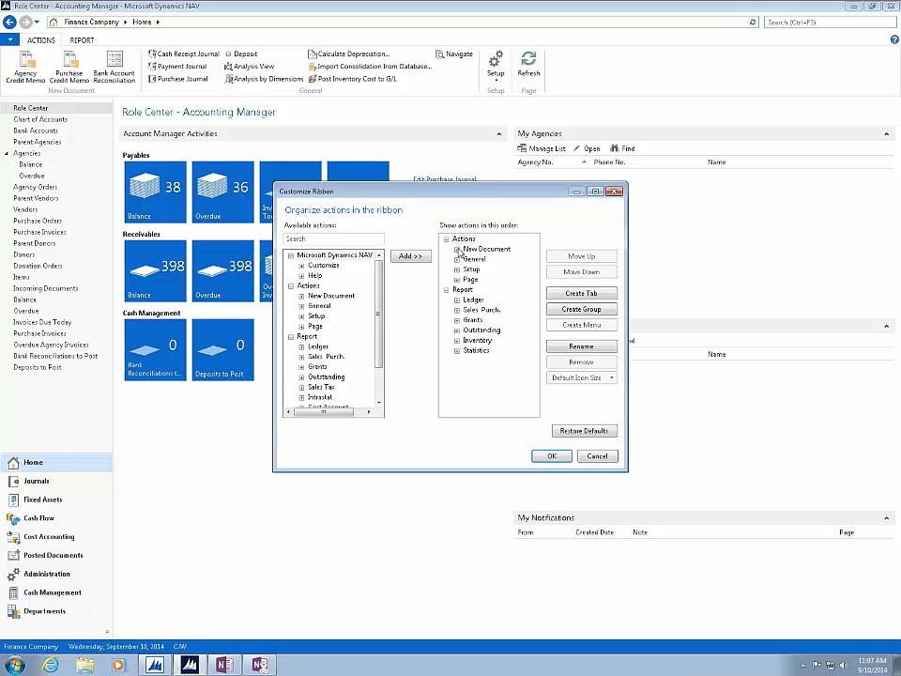
{"action": "left_click", "coordinate": [458, 251]}
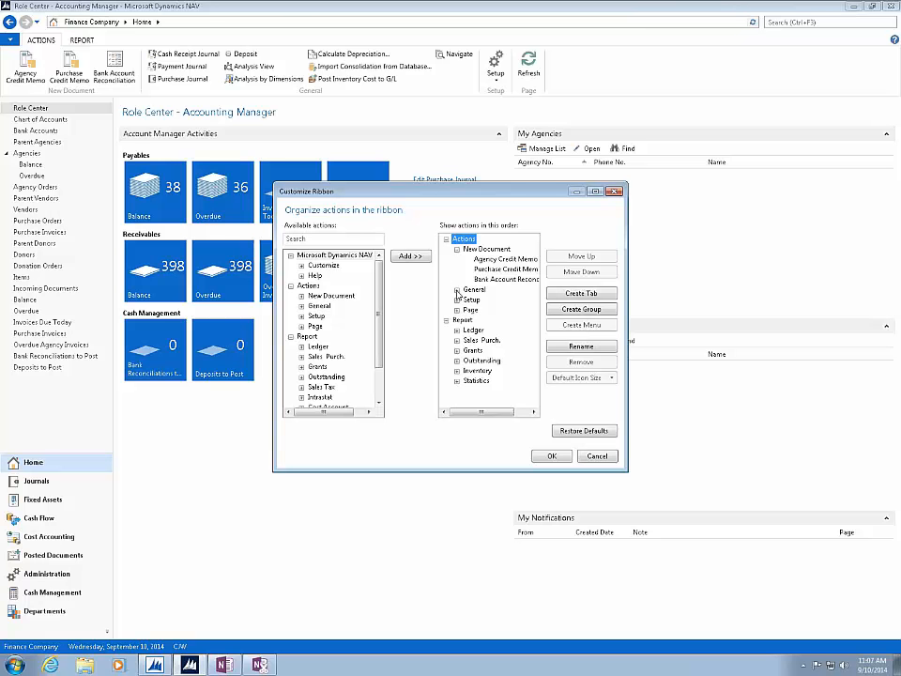
{"action": "left_click", "coordinate": [457, 291]}
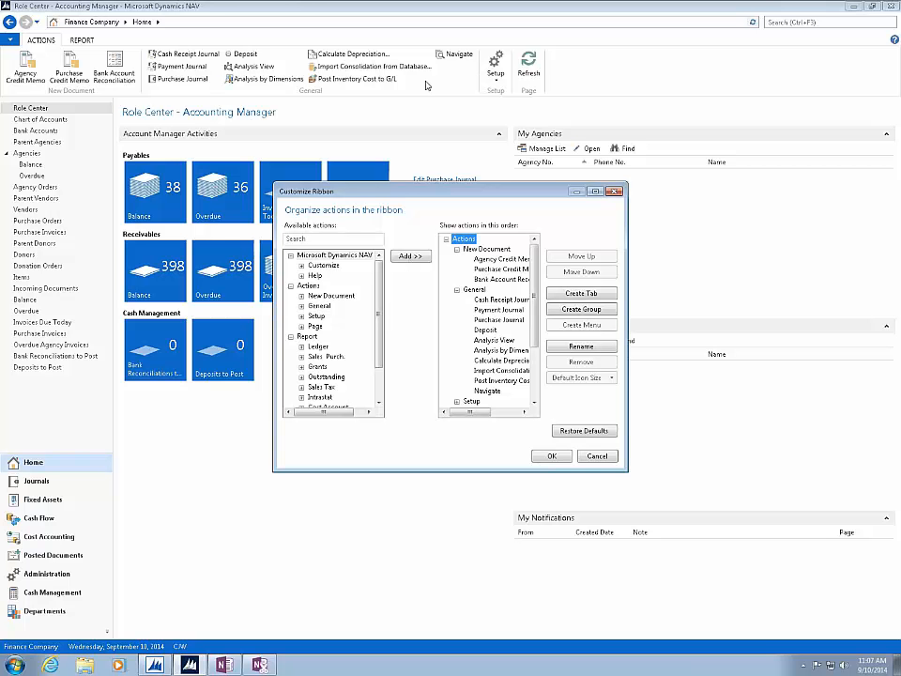
{"action": "left_click", "coordinate": [485, 320]}
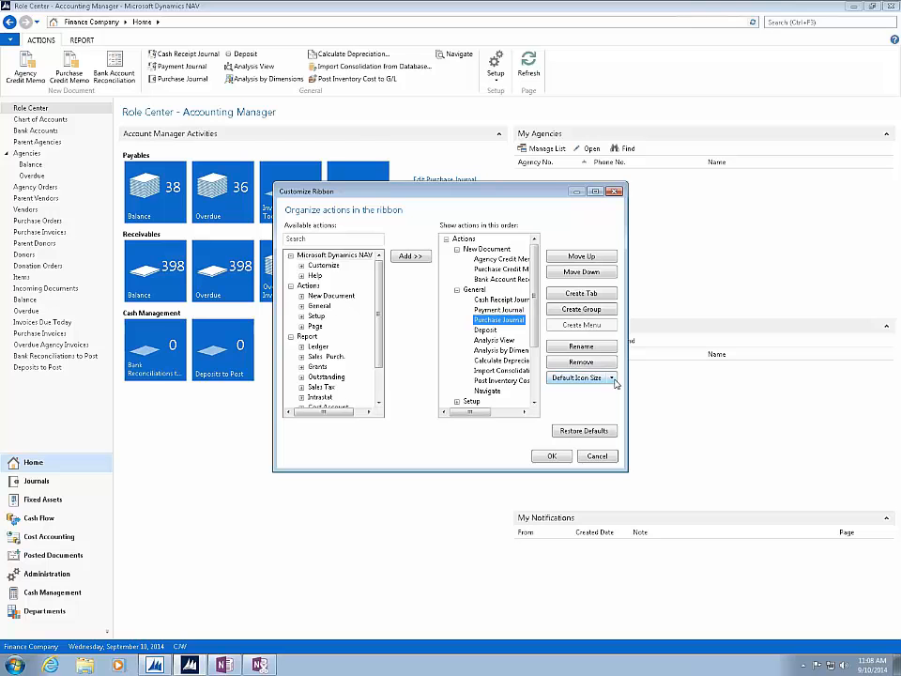
{"action": "left_click", "coordinate": [612, 378]}
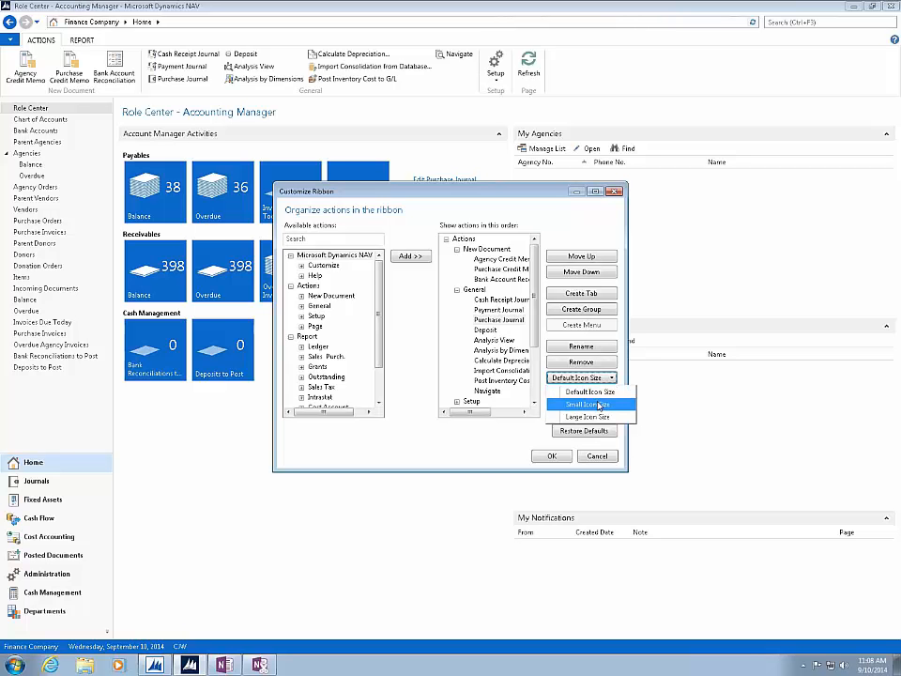
- Remove the Analysis View action from the General group and apply the ribbon customization
{"action": "left_click", "coordinate": [486, 341]}
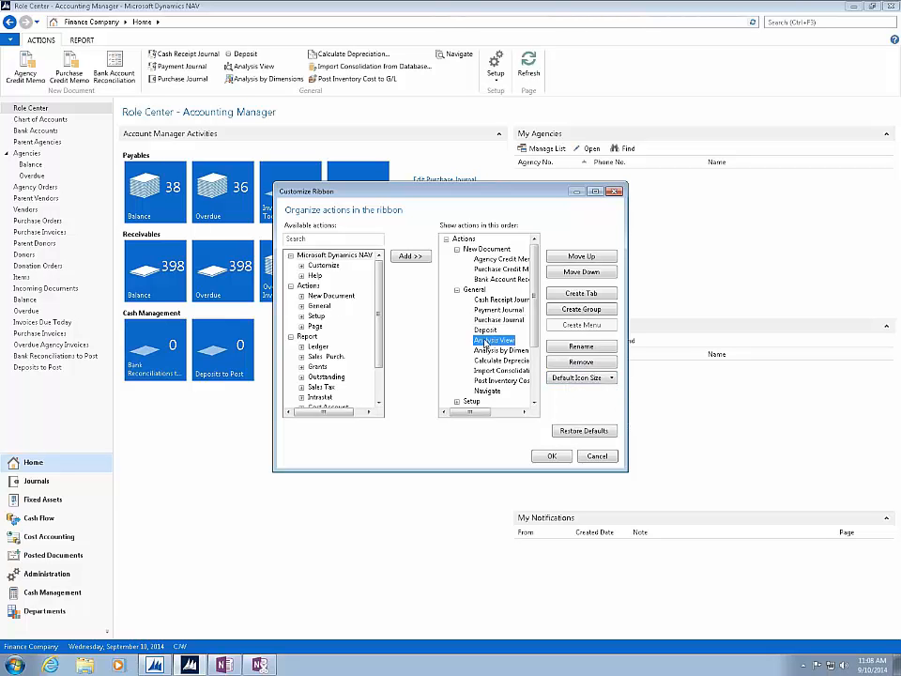
{"action": "left_click", "coordinate": [578, 362]}
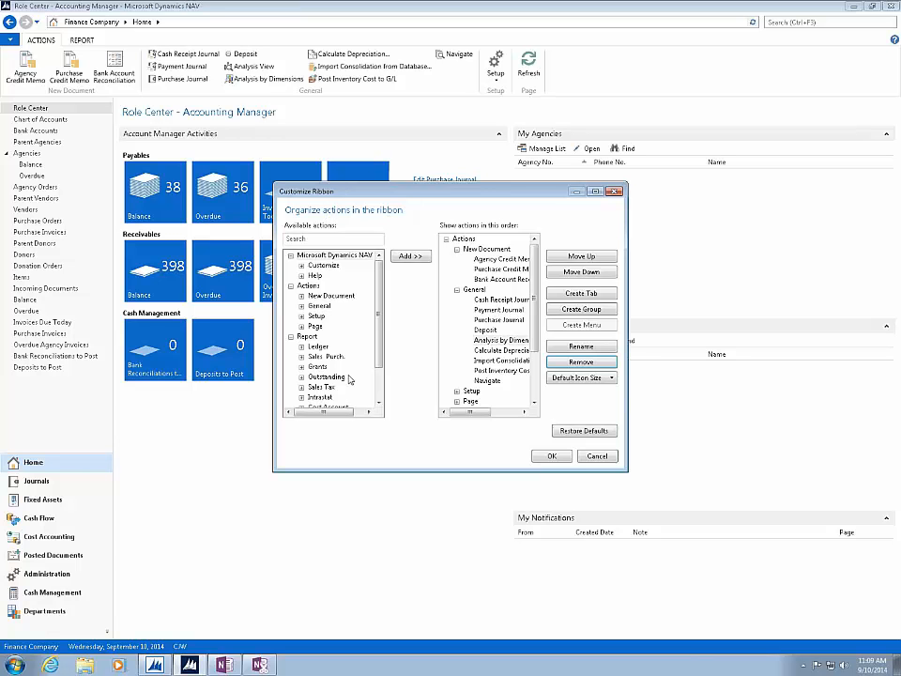
{"action": "left_click", "coordinate": [379, 402]}
{"action": "left_click", "coordinate": [380, 402]}
{"action": "left_click", "coordinate": [379, 402]}
{"action": "left_click", "coordinate": [380, 401]}
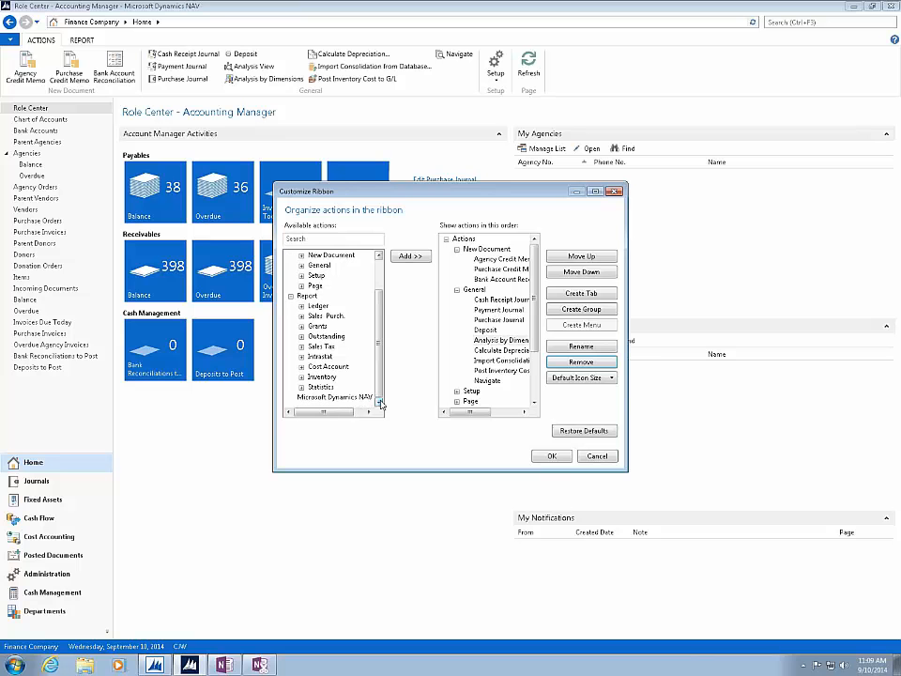
{"action": "left_click", "coordinate": [379, 267]}
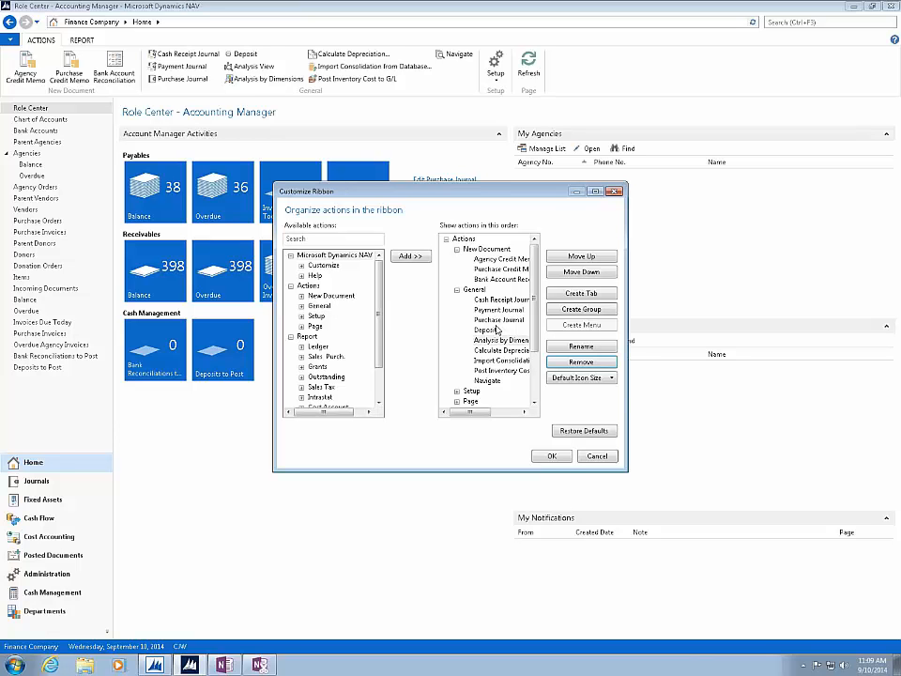
{"action": "left_click", "coordinate": [552, 456]}
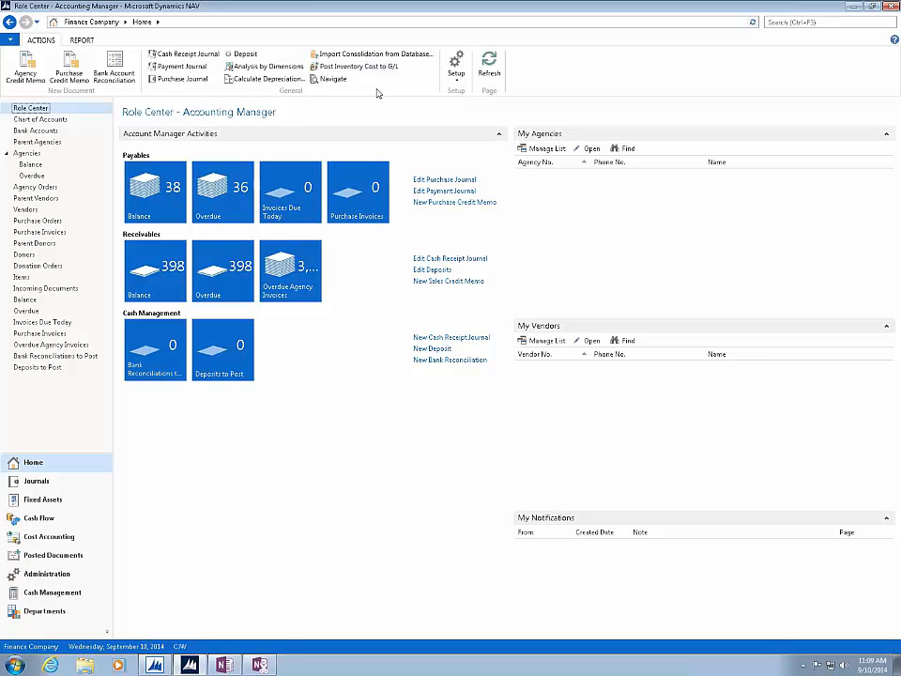
{"action": "left_click", "coordinate": [83, 40]}
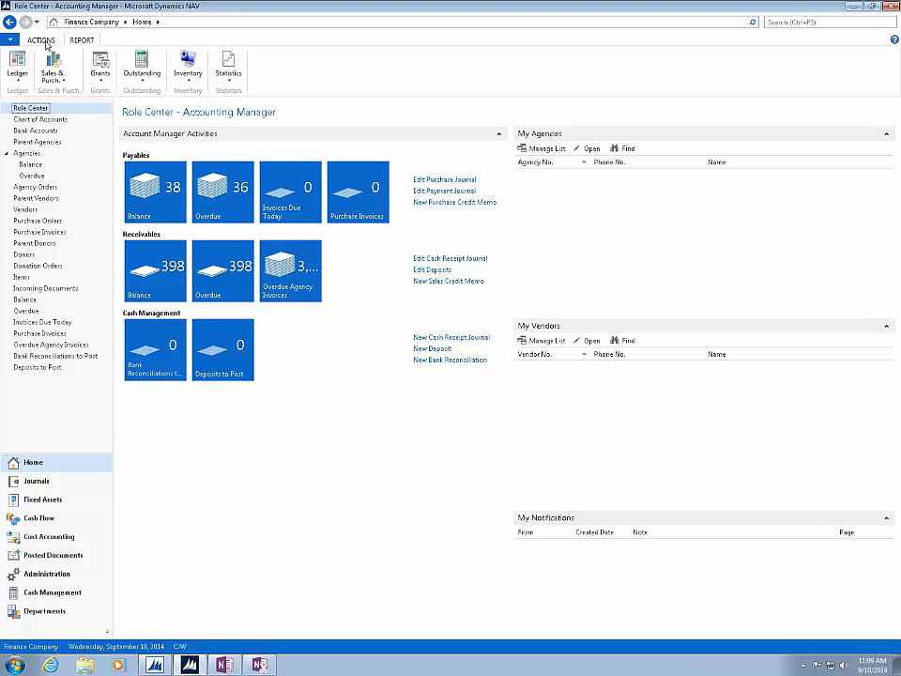
{"action": "right_click", "coordinate": [364, 71]}
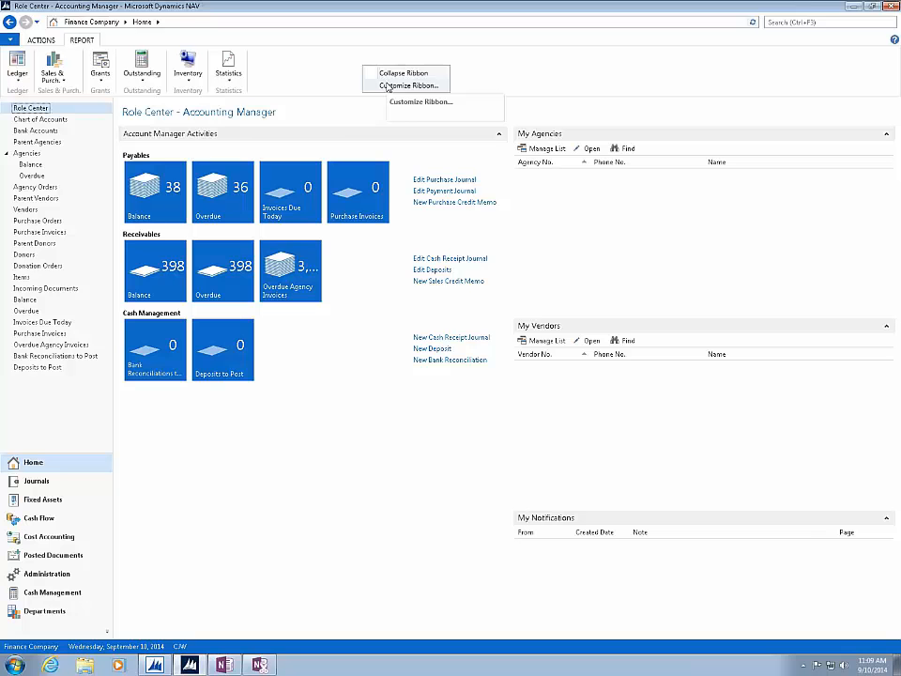
{"action": "left_click", "coordinate": [387, 86]}
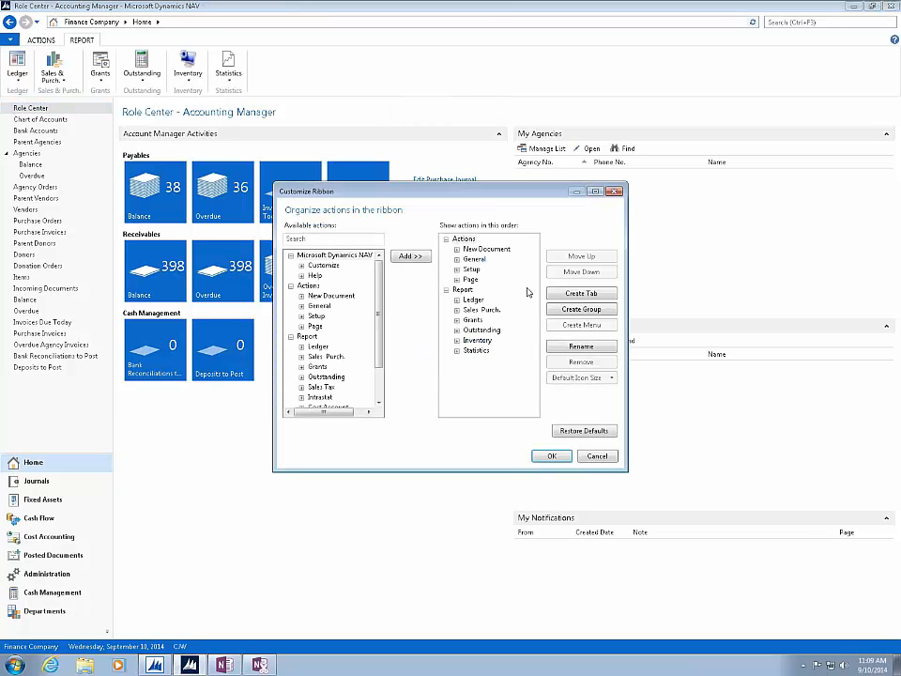
{"action": "left_click", "coordinate": [615, 193]}
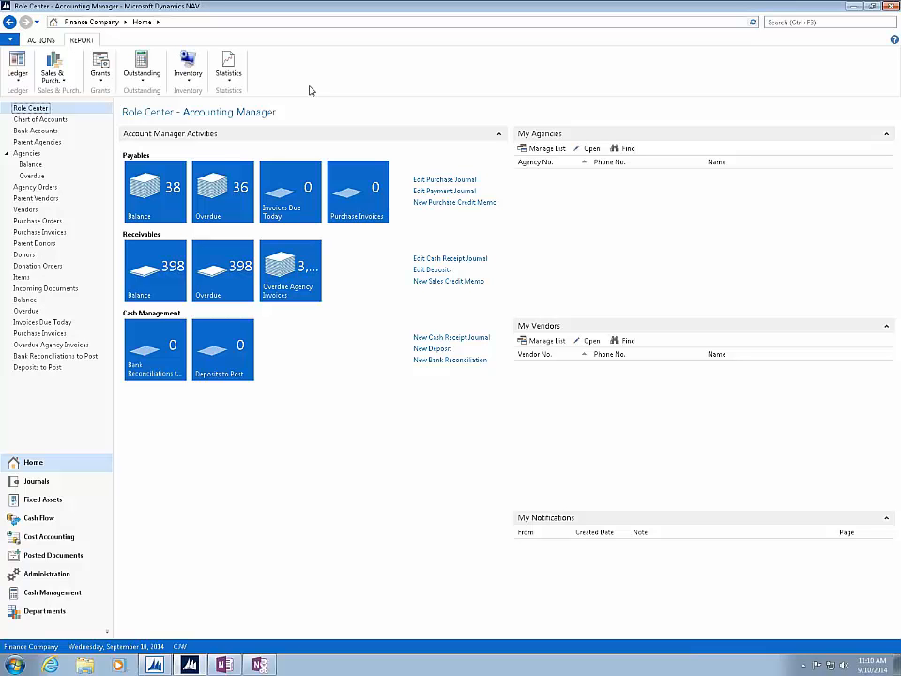
- Review the application-level Customize and Help options and leave without choosing any
{"action": "left_click", "coordinate": [10, 41]}
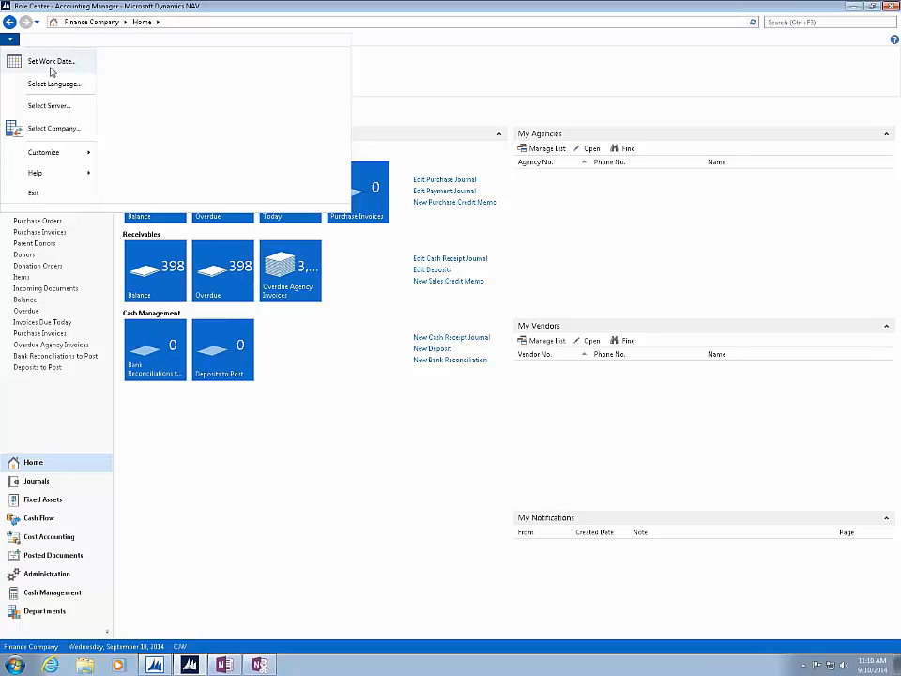
{"action": "mouse_move", "coordinate": [63, 154]}
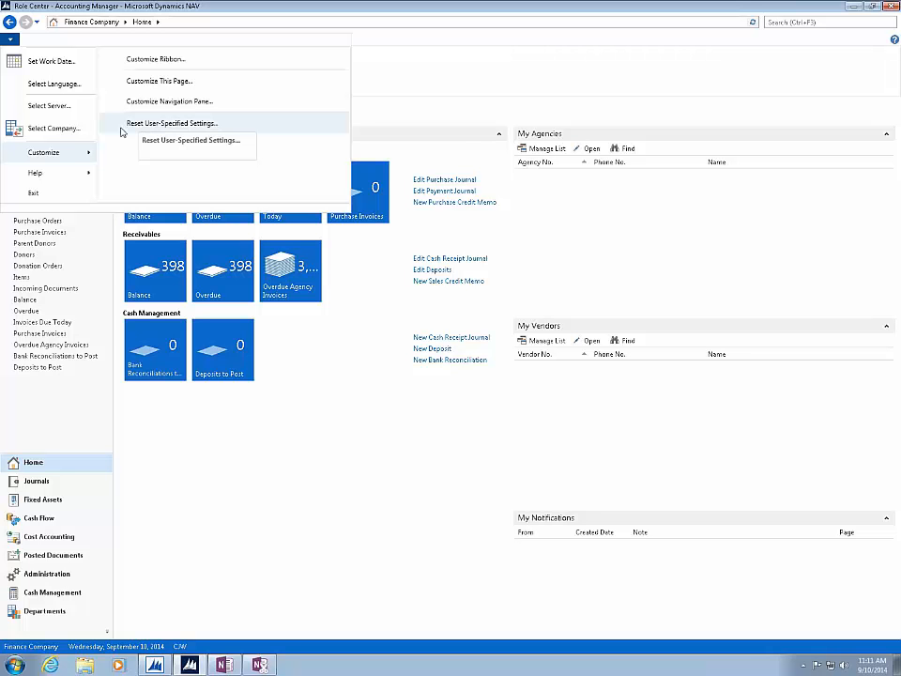
{"action": "mouse_move", "coordinate": [63, 177]}
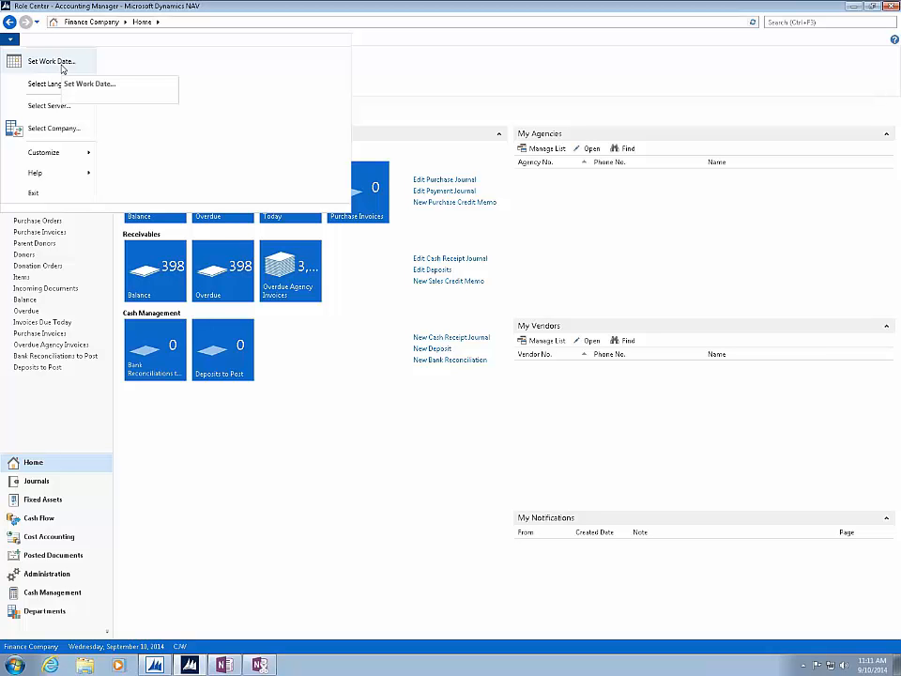
{"action": "left_click", "coordinate": [405, 62]}
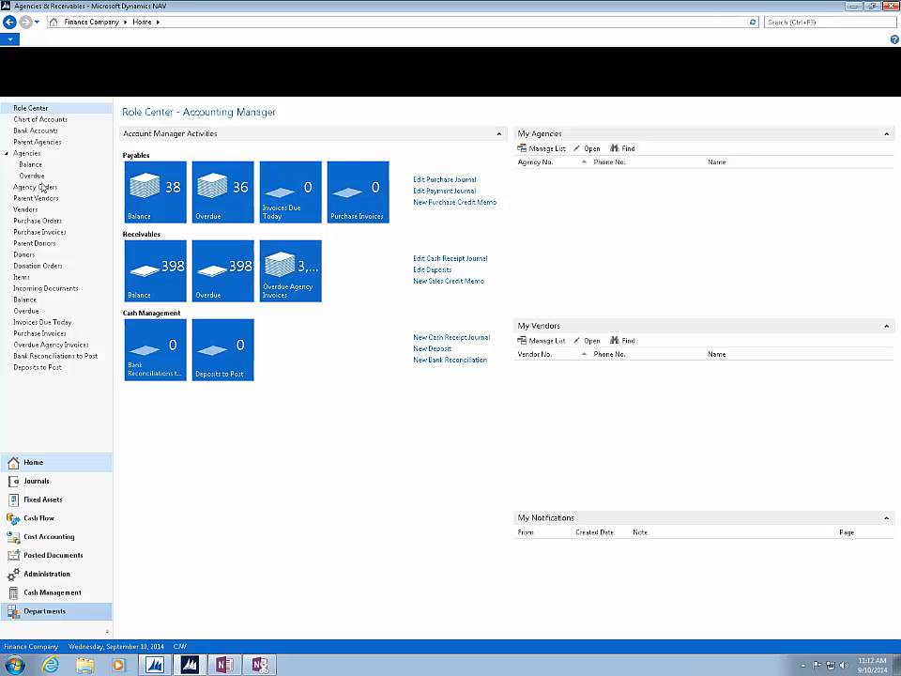
- Open the Agencies list under Agency Relations in Agencies & Receivables and copy all of its rows
{"action": "left_click", "coordinate": [38, 90]}
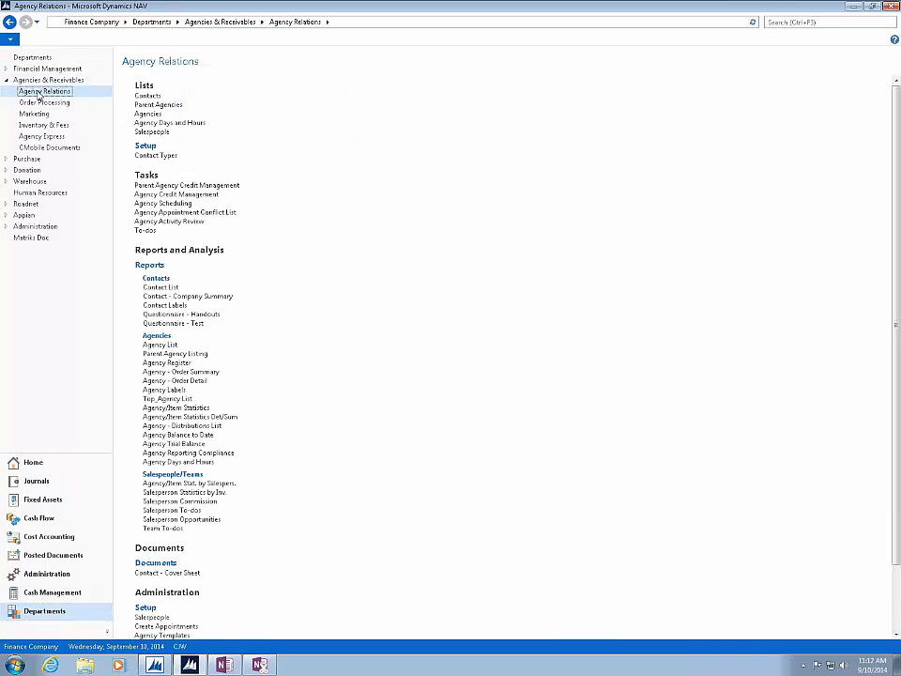
{"action": "left_click", "coordinate": [151, 113]}
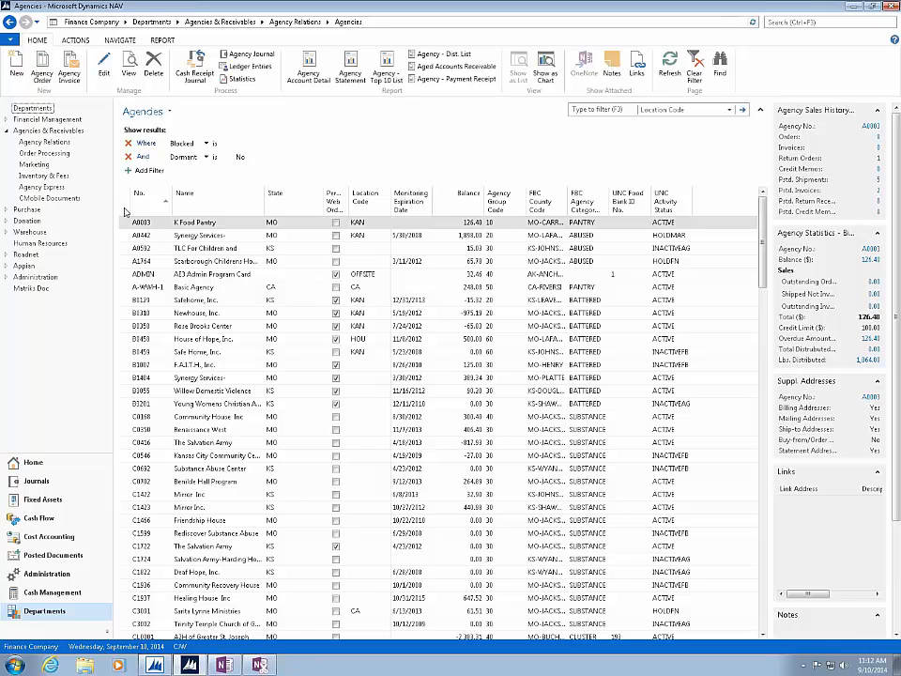
{"action": "left_click", "coordinate": [125, 212]}
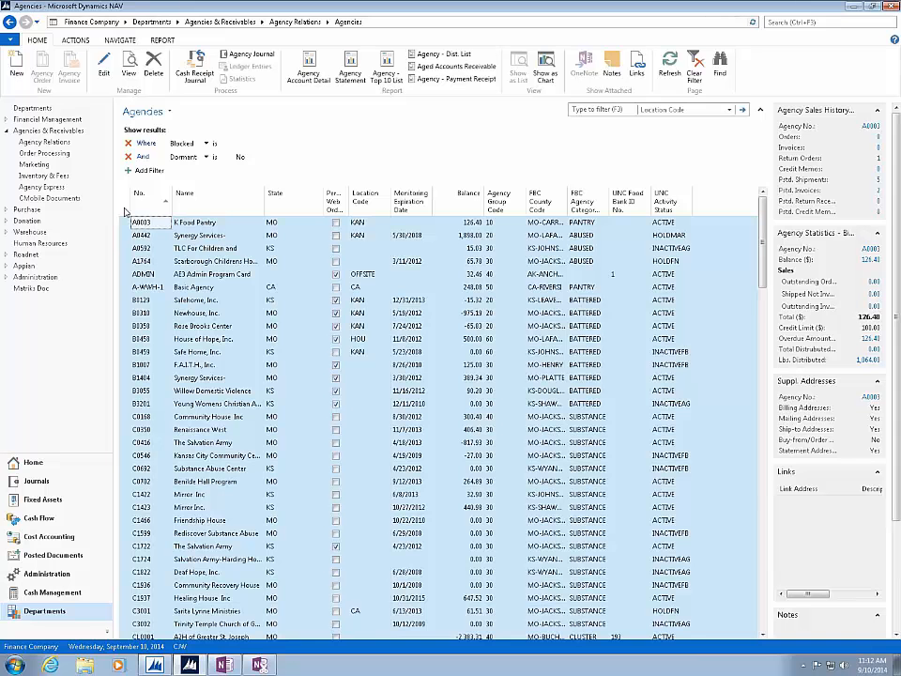
{"action": "right_click", "coordinate": [219, 279]}
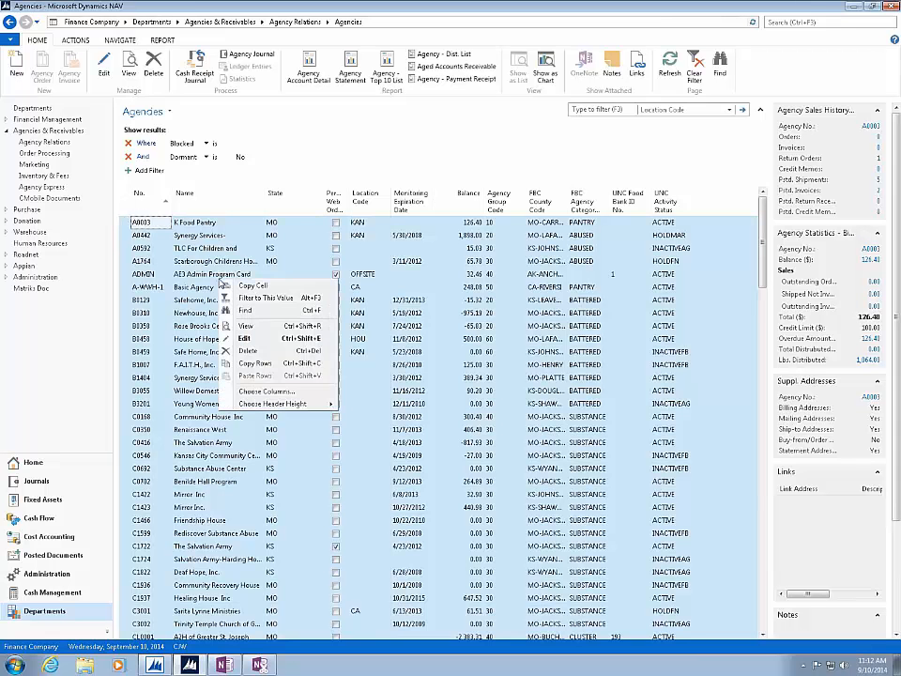
{"action": "left_click", "coordinate": [247, 365]}
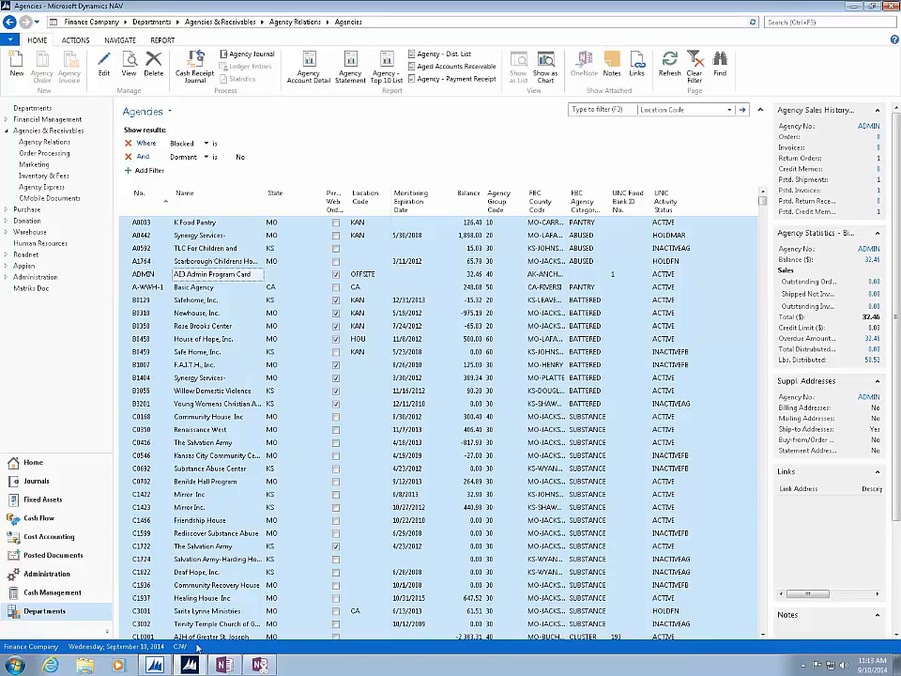
- Switch to Excel 2013 and create a blank workbook
{"action": "left_click", "coordinate": [16, 664]}
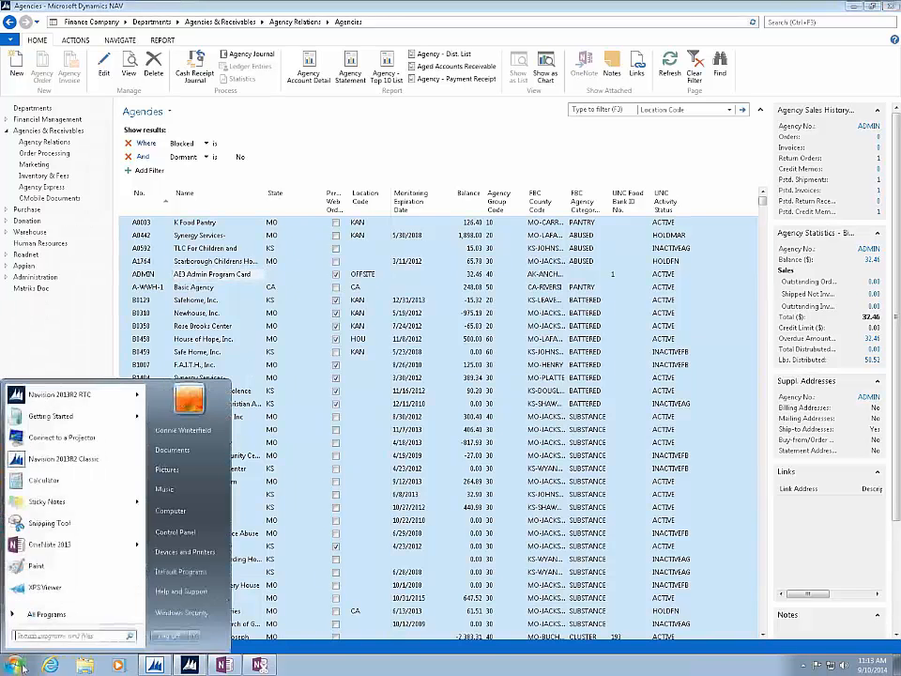
{"action": "left_click", "coordinate": [61, 614]}
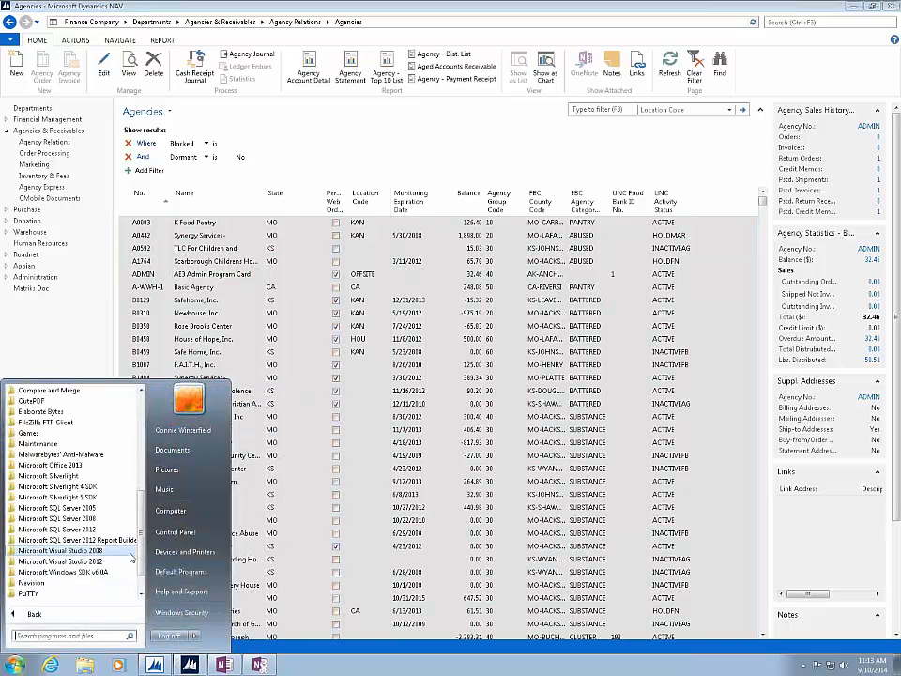
{"action": "left_click", "coordinate": [67, 466]}
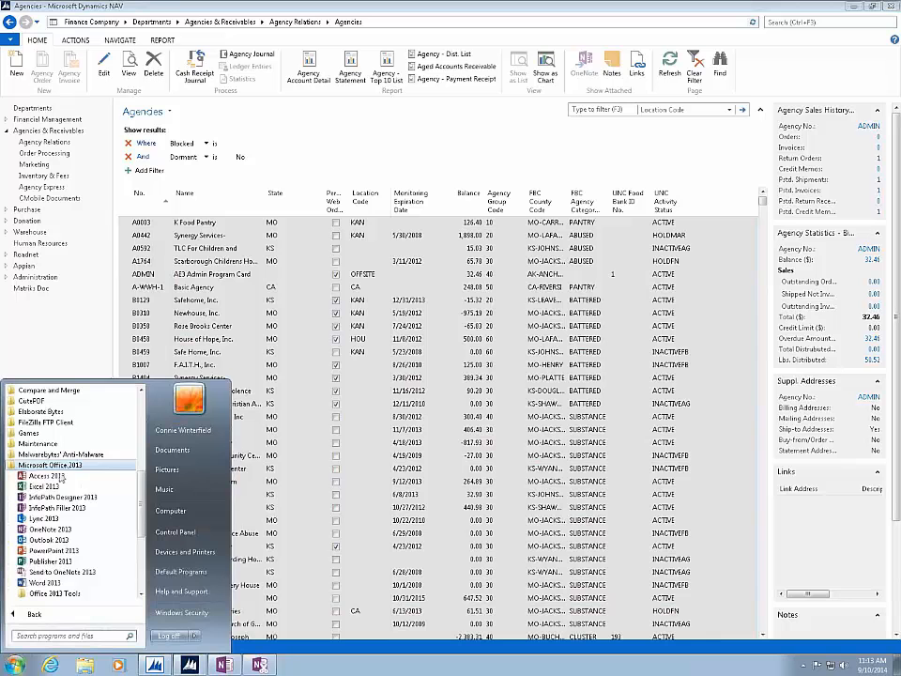
{"action": "left_click", "coordinate": [46, 486]}
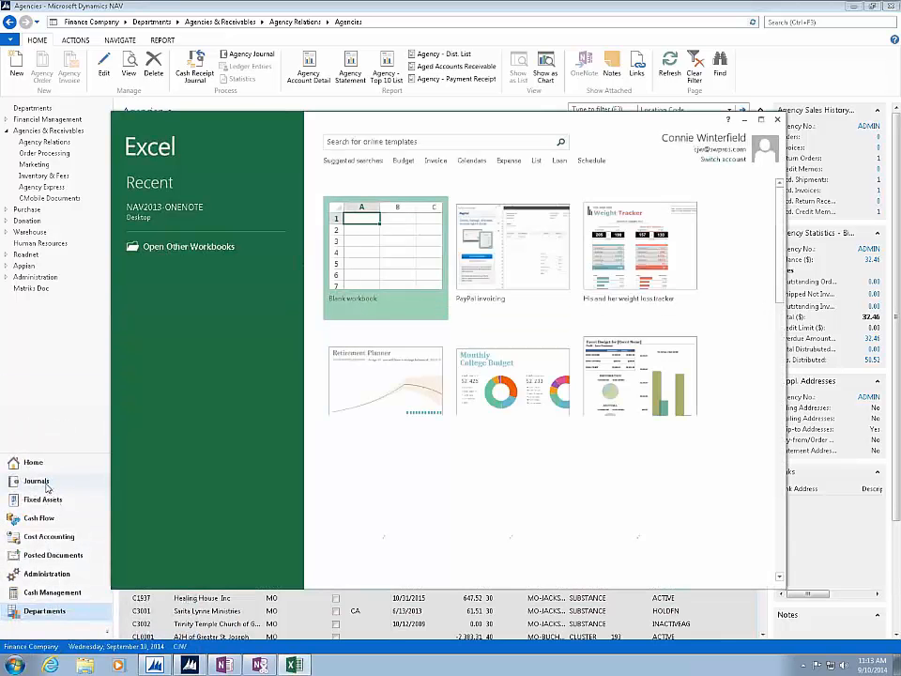
{"action": "left_click", "coordinate": [374, 226]}
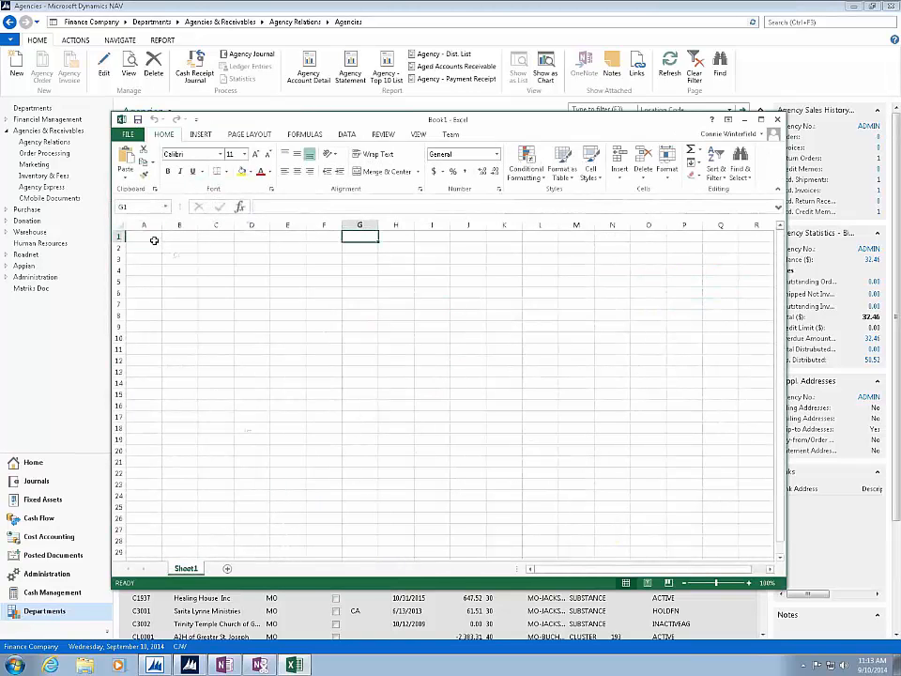
- Paste the copied Agencies rows into Sheet1 starting at cell A1
{"action": "right_click", "coordinate": [154, 241]}
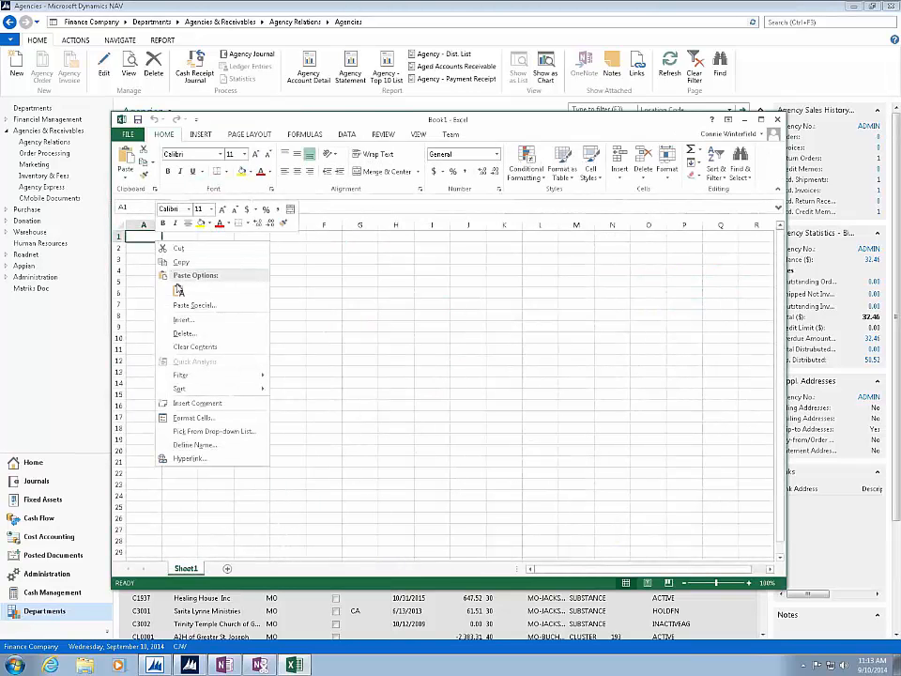
{"action": "left_click", "coordinate": [179, 292]}
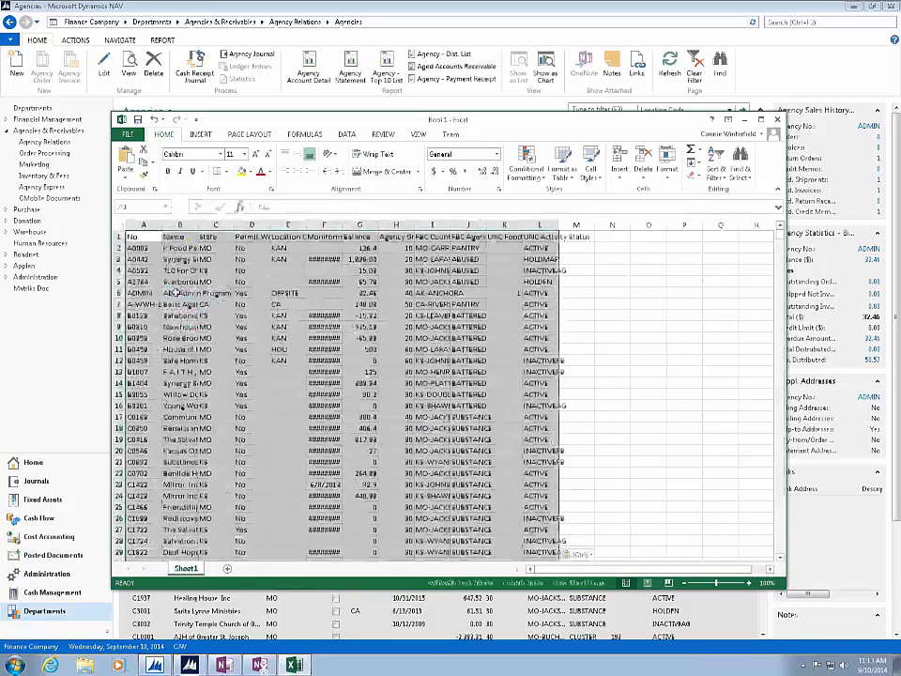
{"action": "left_click", "coordinate": [620, 279]}
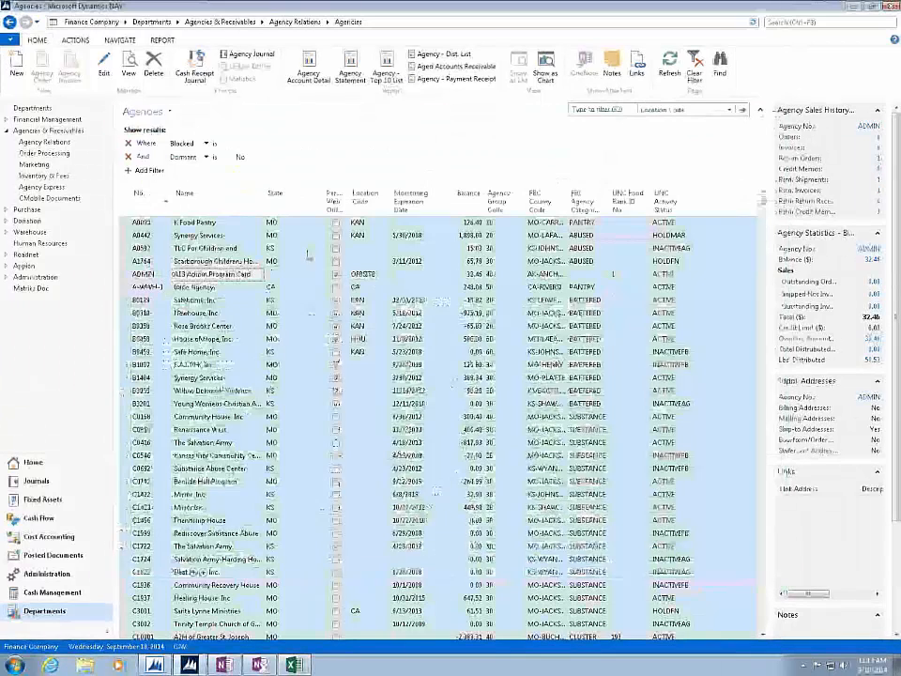
- Minimize the workbook to return to the Agencies list in Dynamics NAV, select all rows, and reduce the selection to the first agency
{"action": "left_click", "coordinate": [744, 119]}
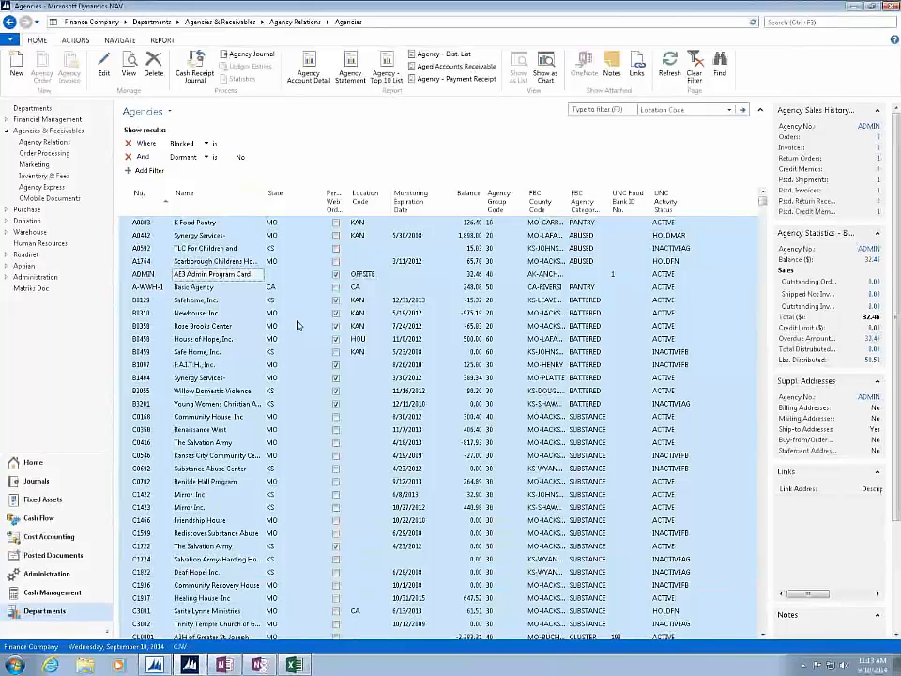
{"action": "left_click", "coordinate": [129, 219]}
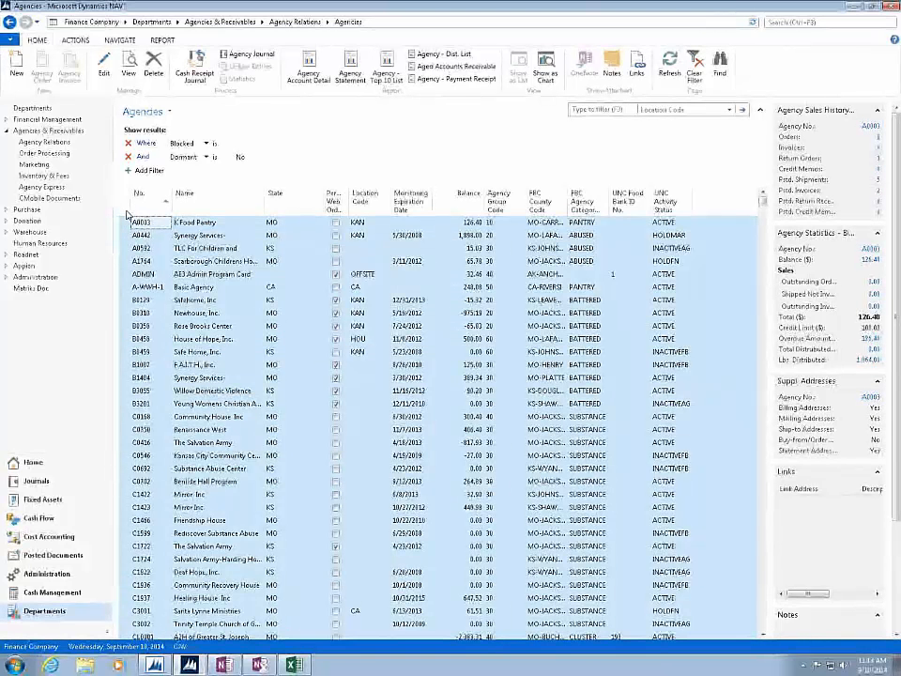
{"action": "left_click", "coordinate": [131, 221]}
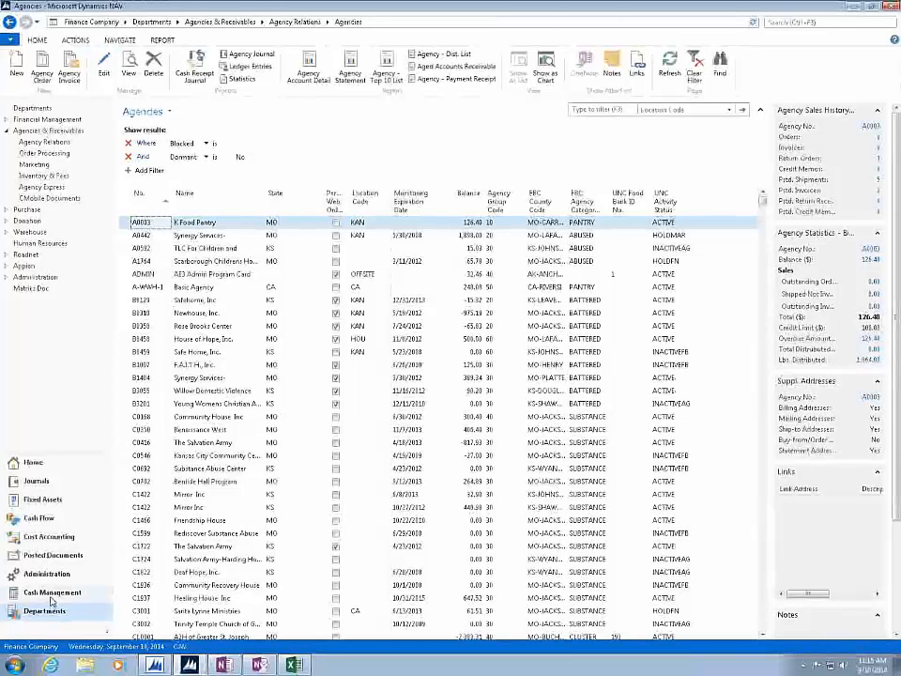
- Open the DEFAULT batch from the General Journals list under Journals
{"action": "left_click", "coordinate": [34, 483]}
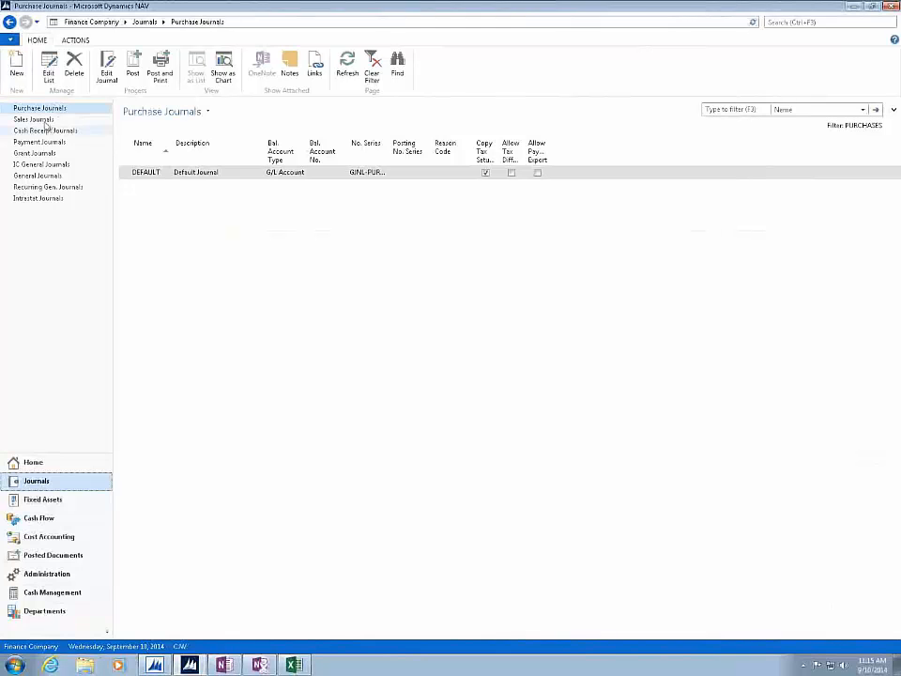
{"action": "left_click", "coordinate": [36, 176]}
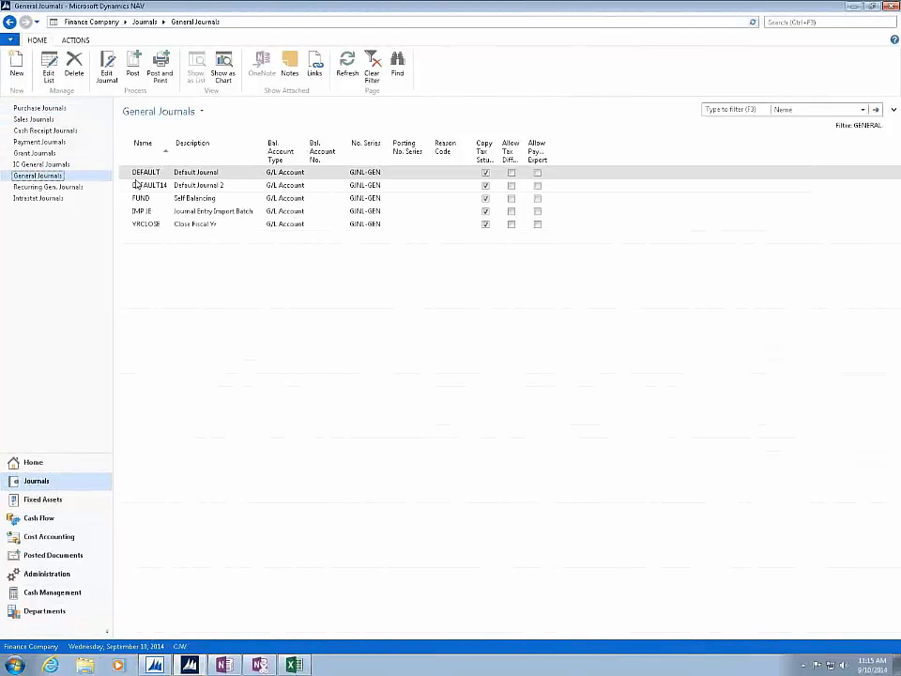
{"action": "left_click", "coordinate": [137, 174]}
{"action": "double_click", "coordinate": [137, 175]}
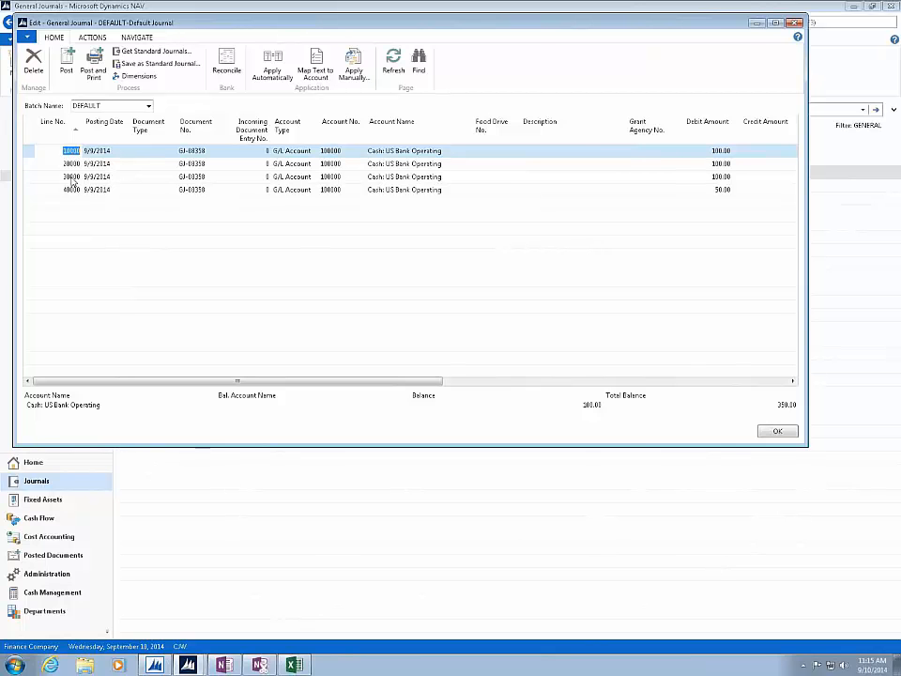
- Select all lines of the DEFAULT general journal and copy the rows
{"action": "left_click", "coordinate": [28, 141]}
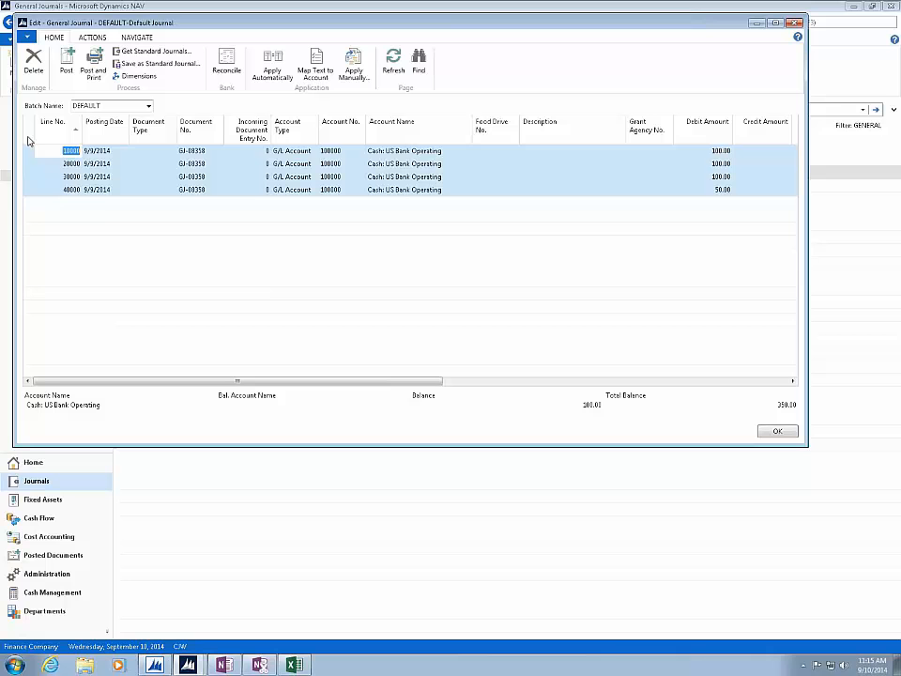
{"action": "right_click", "coordinate": [111, 157]}
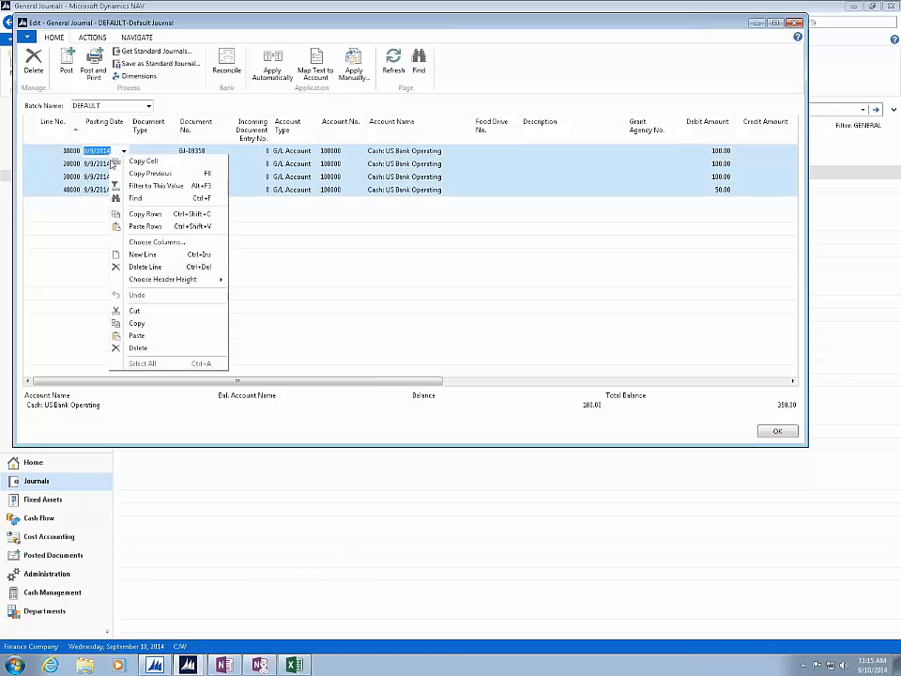
{"action": "left_click", "coordinate": [143, 214]}
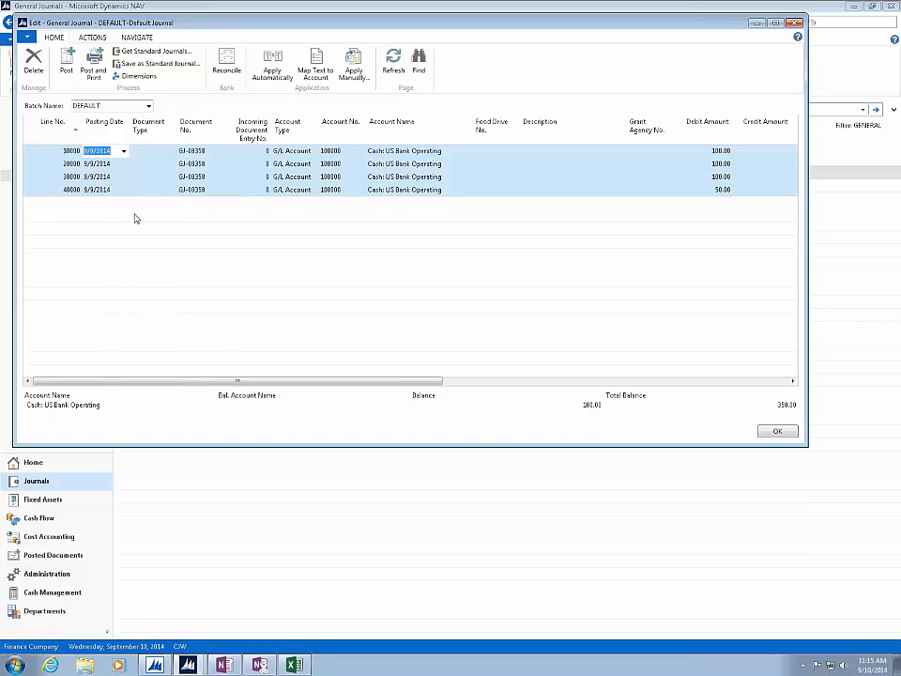
- Switch to the Excel workbook, add a new sheet and paste the copied journal lines at cell A1
{"action": "left_click", "coordinate": [293, 665]}
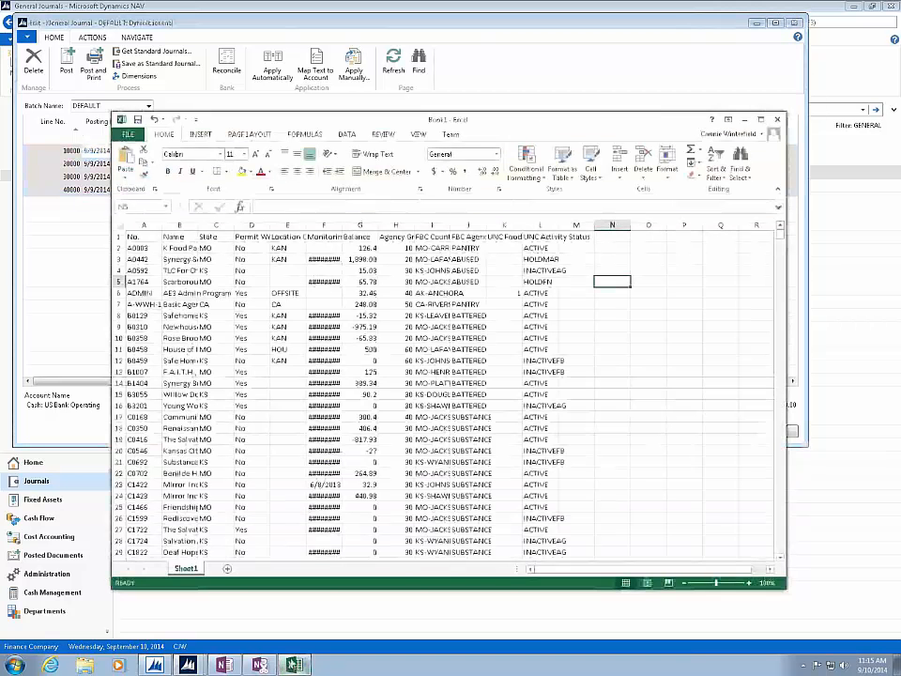
{"action": "left_click", "coordinate": [226, 570]}
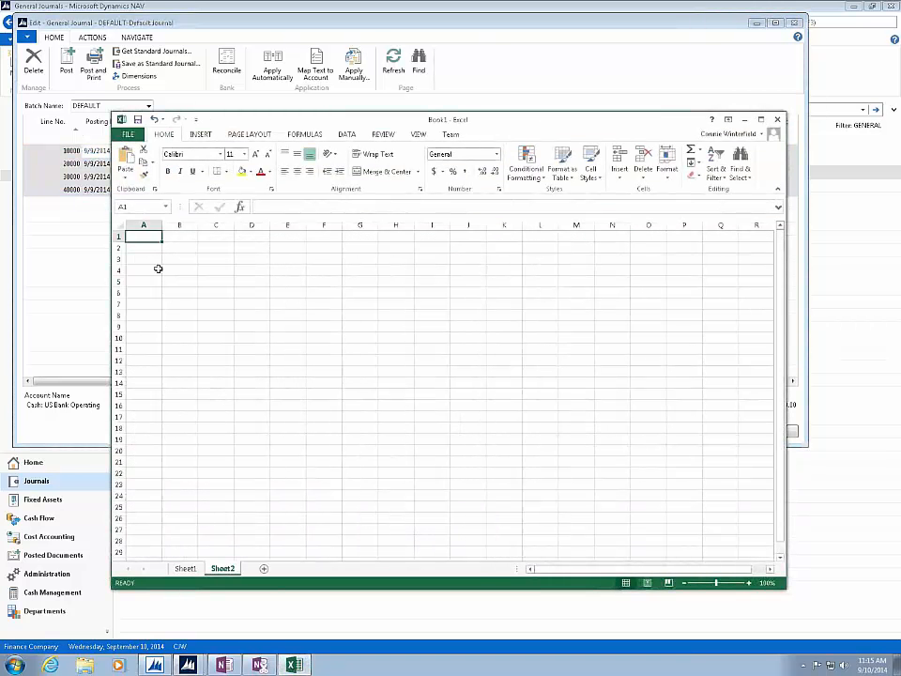
{"action": "right_click", "coordinate": [145, 236]}
{"action": "left_click", "coordinate": [169, 289]}
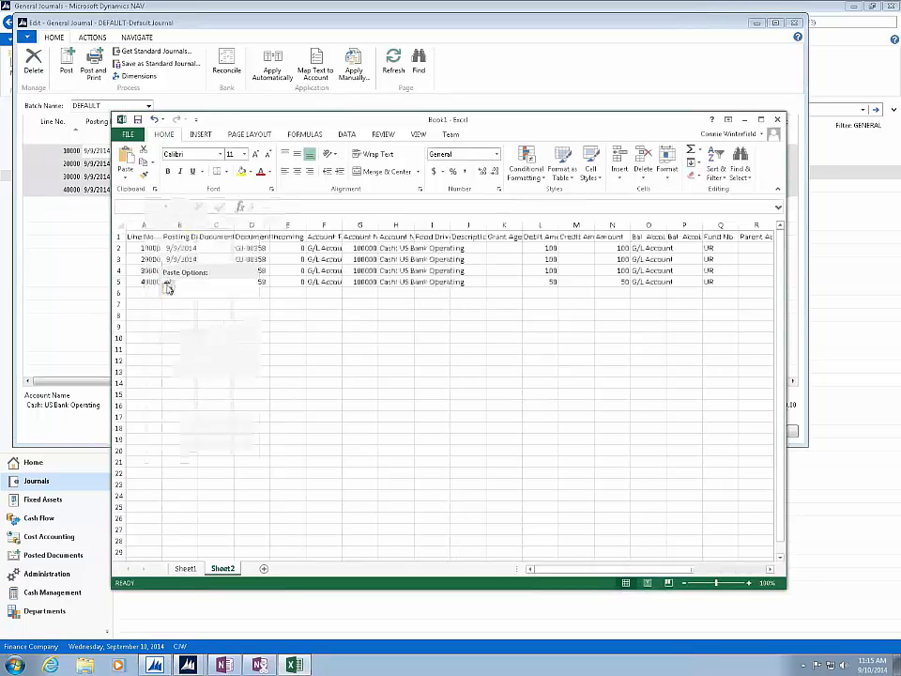
{"action": "left_click", "coordinate": [366, 248]}
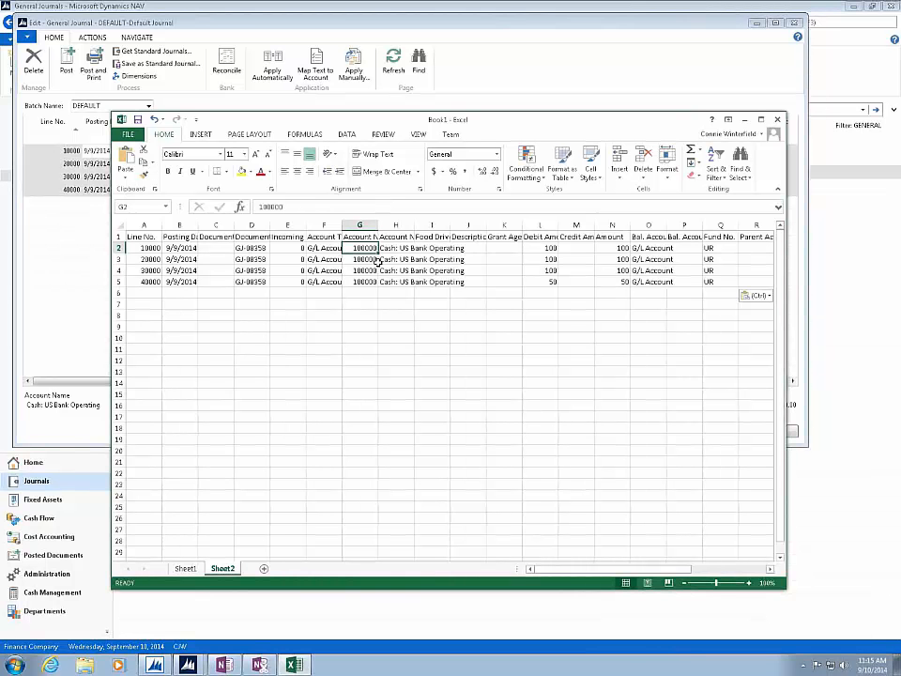
- Set the Debit Amount values in cells L2 to L5 to 250, 120, 50 and 75
{"action": "left_click", "coordinate": [536, 248]}
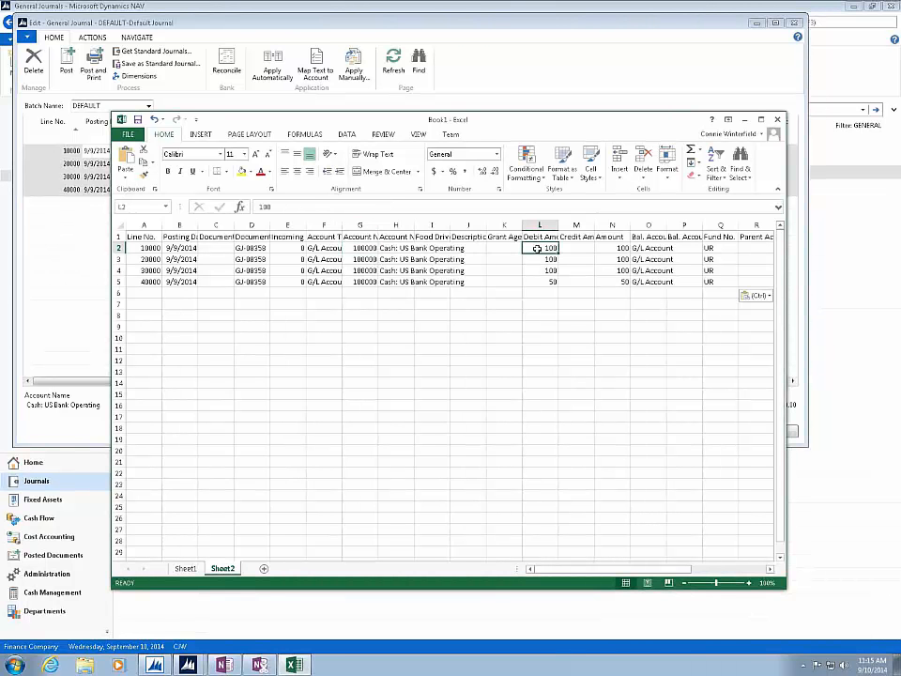
{"action": "type", "text": "250"}
{"action": "key", "text": "Return"}
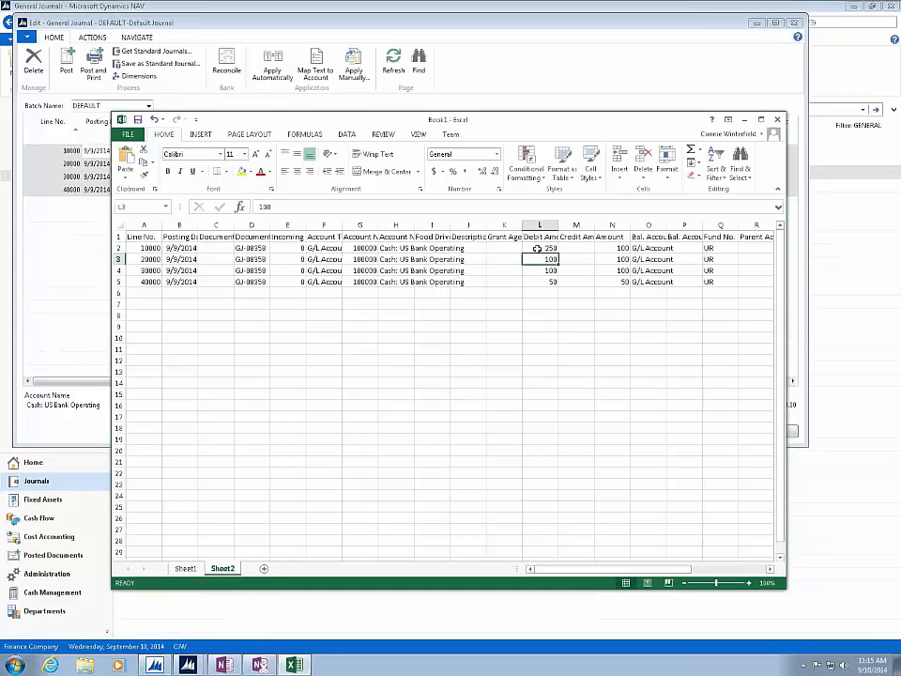
{"action": "type", "text": "120"}
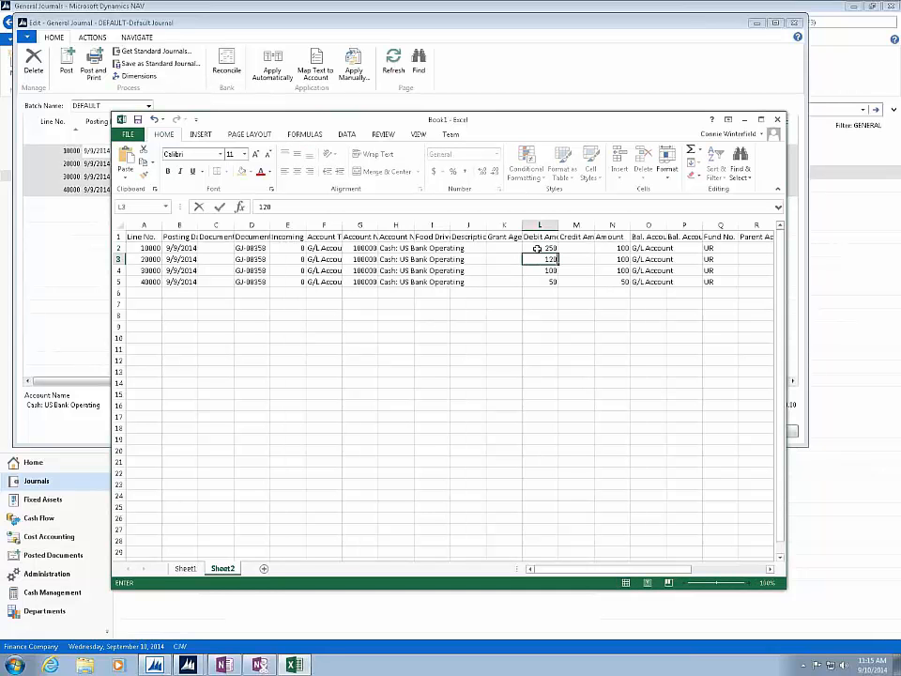
{"action": "key", "text": "Return"}
{"action": "key", "text": "Left"}
{"action": "key", "text": "Right"}
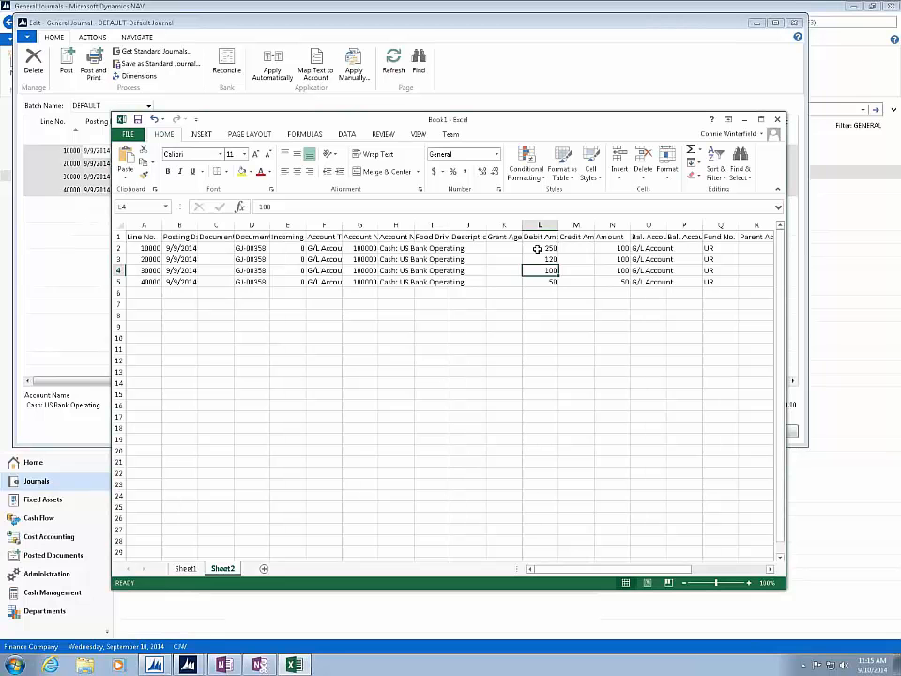
{"action": "type", "text": "50"}
{"action": "key", "text": "Return"}
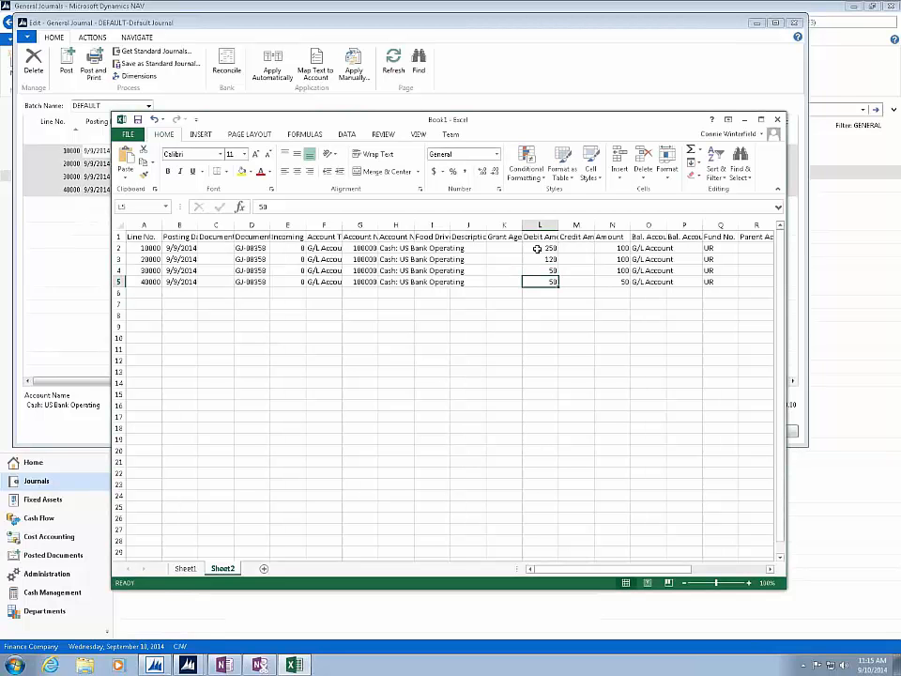
{"action": "type", "text": "75"}
{"action": "key", "text": "Tab"}
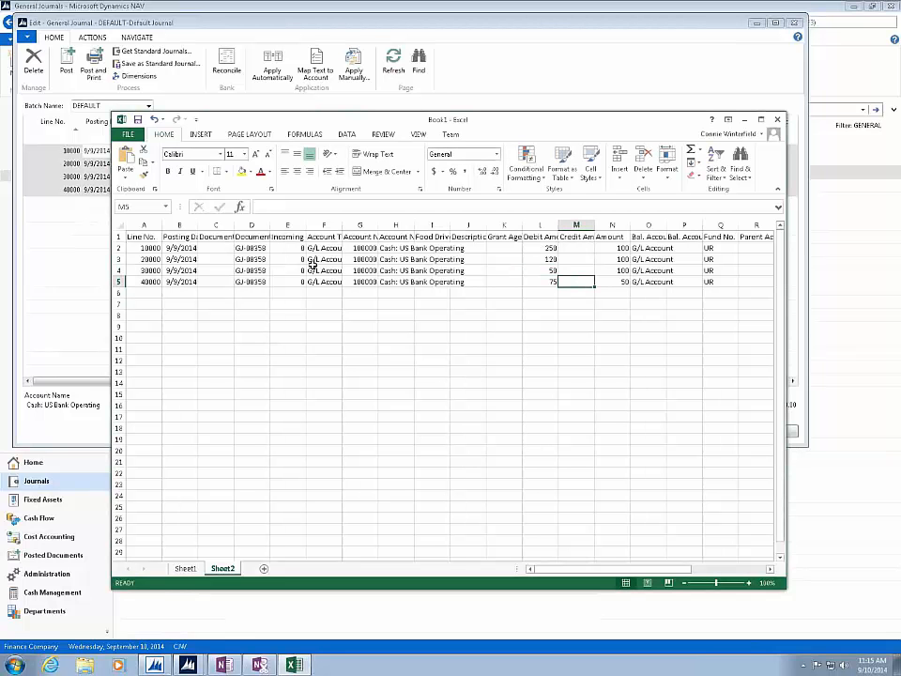
- Clear the Line No. values of the four journal lines in cells A2 to A5
{"action": "left_click", "coordinate": [366, 248]}
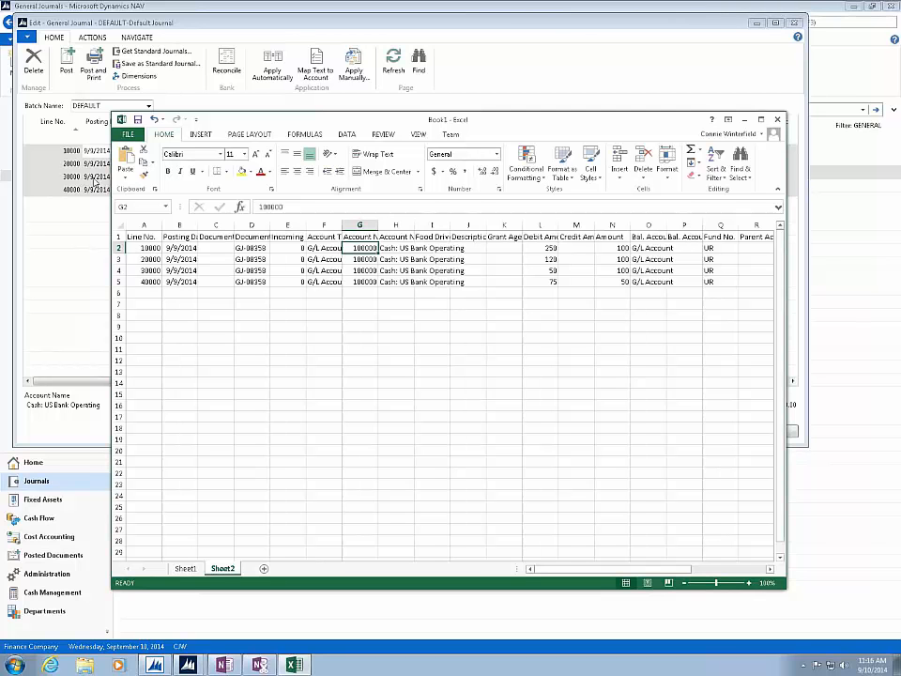
{"action": "left_click", "coordinate": [142, 250]}
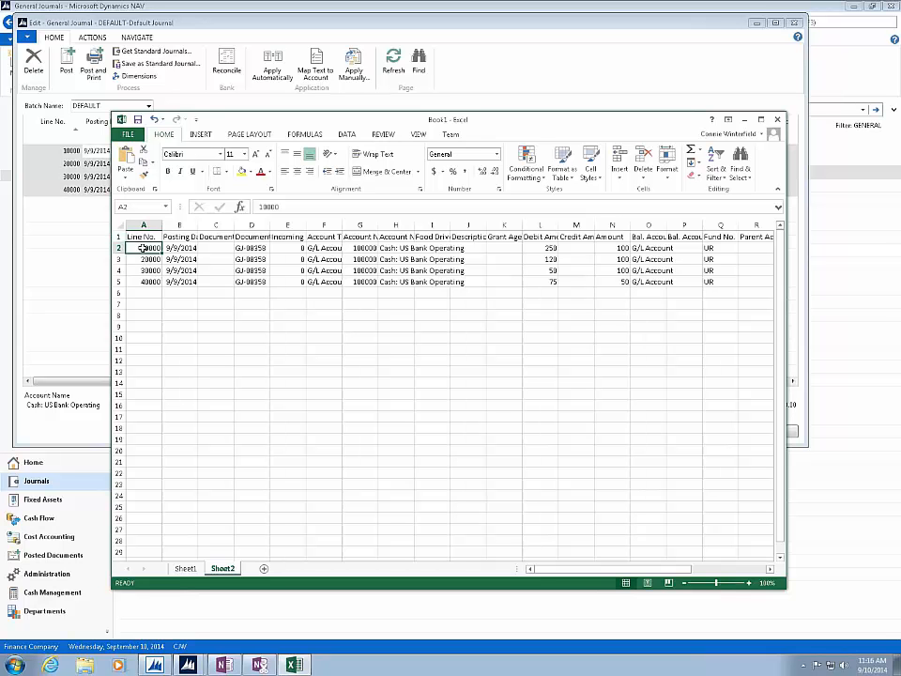
{"action": "key", "text": "Delete"}
{"action": "key", "text": "Down"}
{"action": "key", "text": "Delete"}
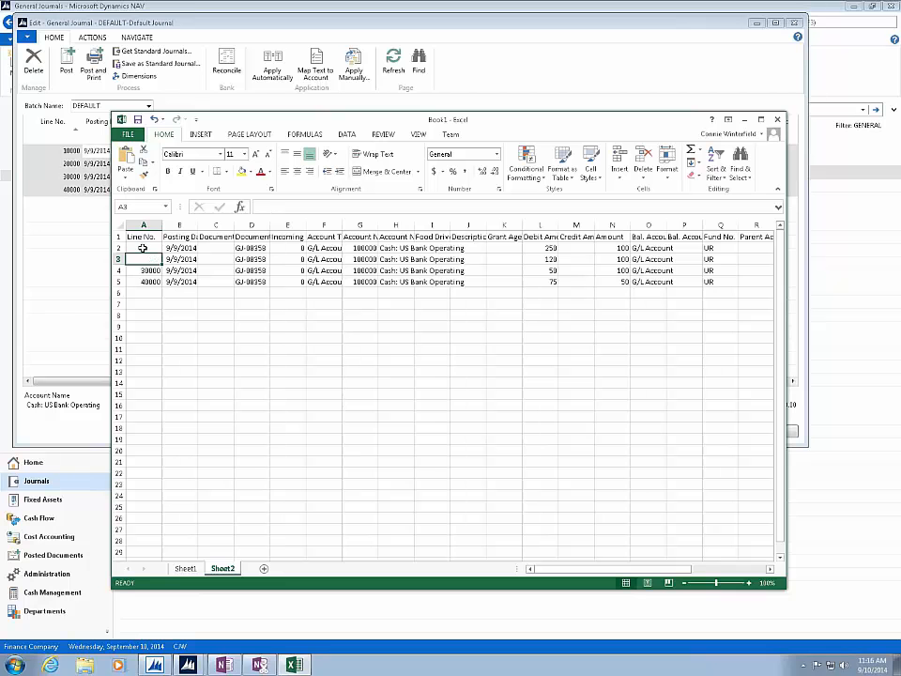
{"action": "key", "text": "Down"}
{"action": "key", "text": "Delete"}
{"action": "key", "text": "Down"}
{"action": "key", "text": "Delete"}
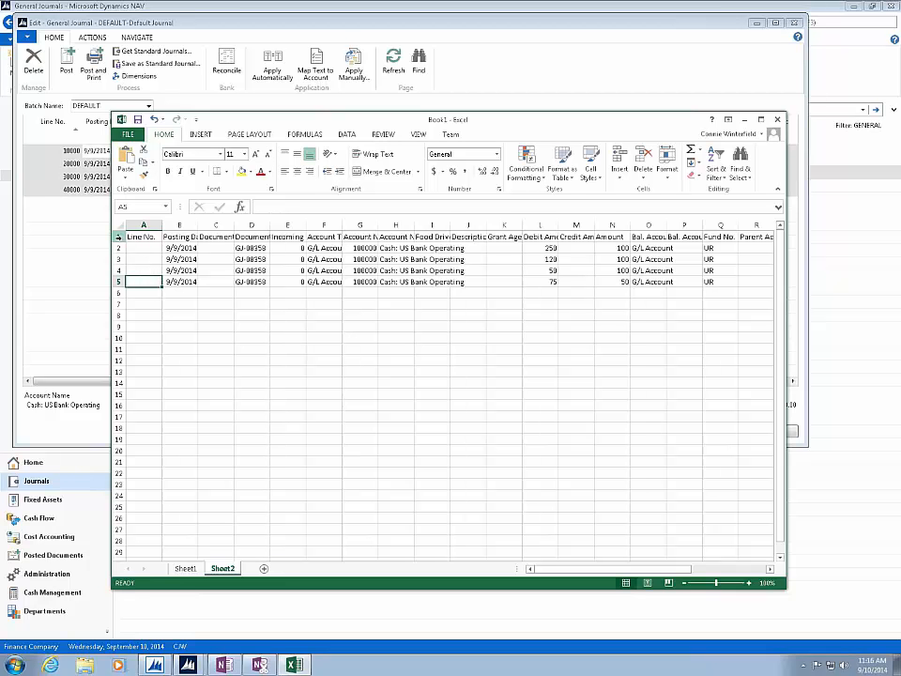
- Select rows 1 through 5 of Sheet2, including the header row, and copy them
{"action": "left_click", "coordinate": [119, 226]}
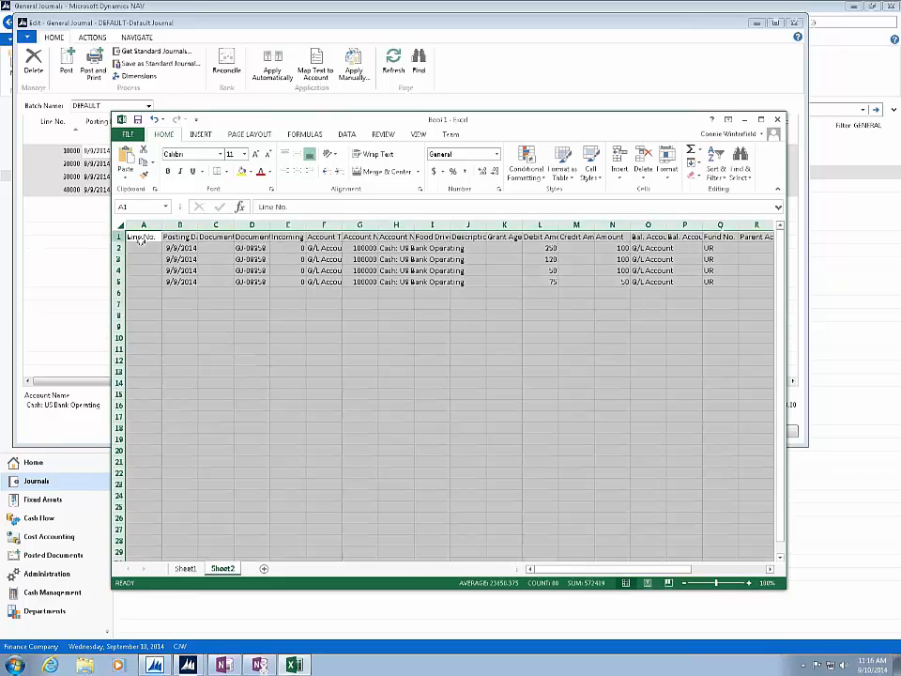
{"action": "left_click", "coordinate": [139, 240]}
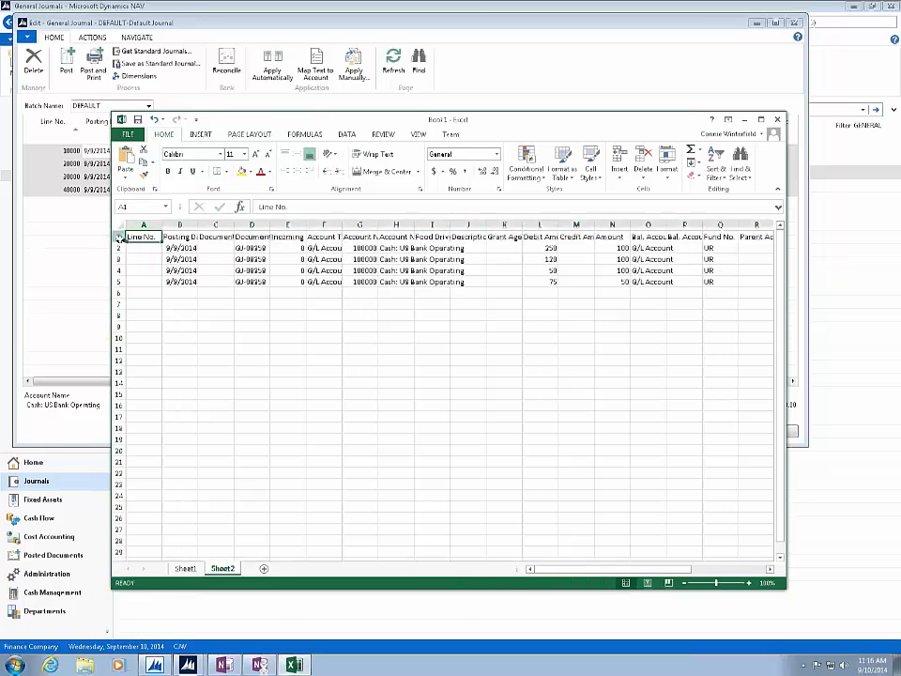
{"action": "left_click_drag", "start_coordinate": [119, 236], "coordinate": [127, 281]}
{"action": "right_click", "coordinate": [139, 278]}
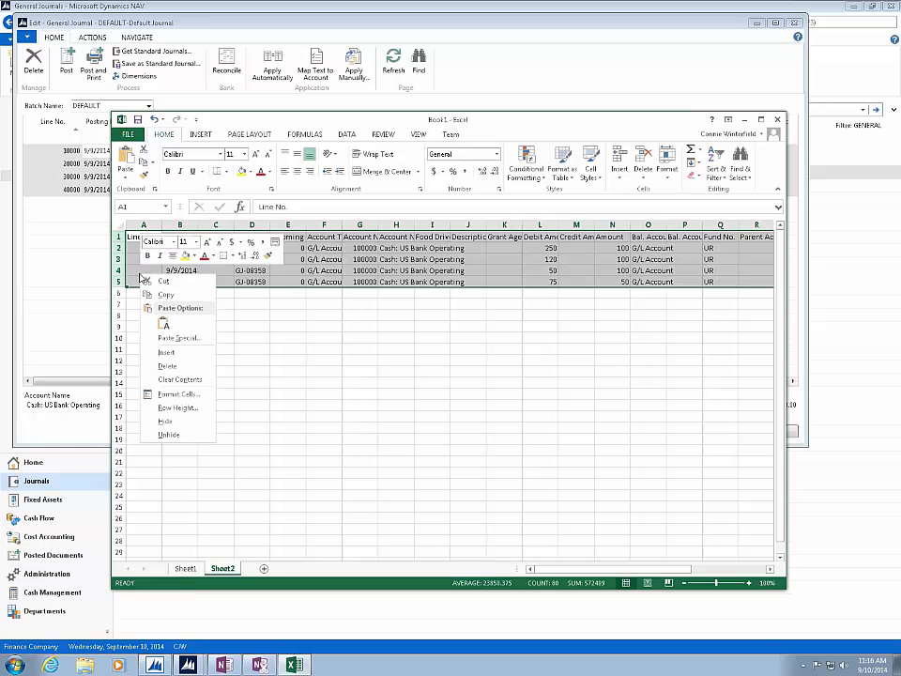
{"action": "left_click", "coordinate": [166, 294]}
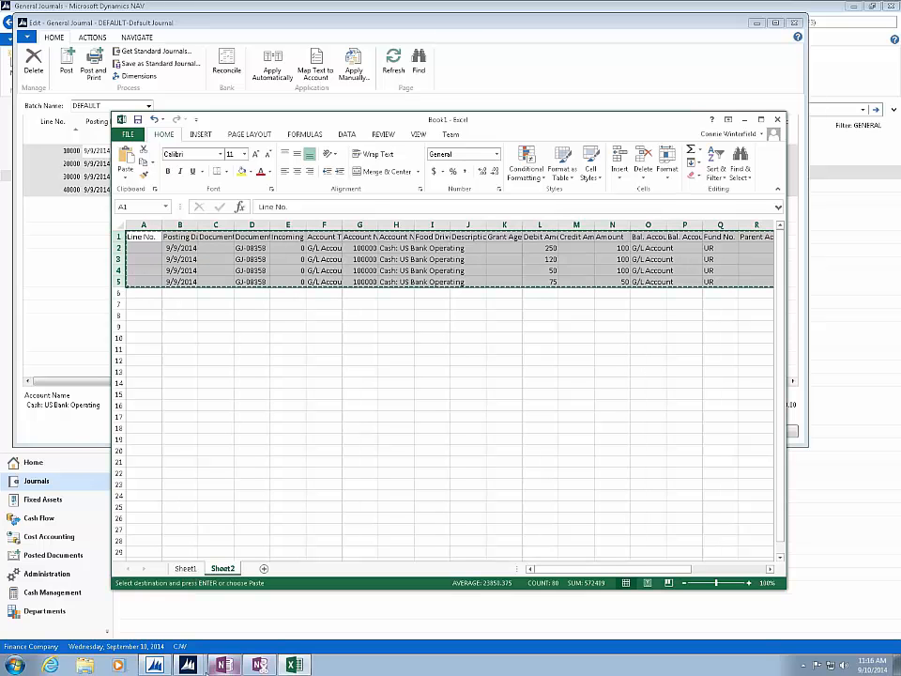
- Switch to the Dynamics NAV general journal, create a batch named DEFAULT2 with description Test, and select it
{"action": "left_click", "coordinate": [187, 666]}
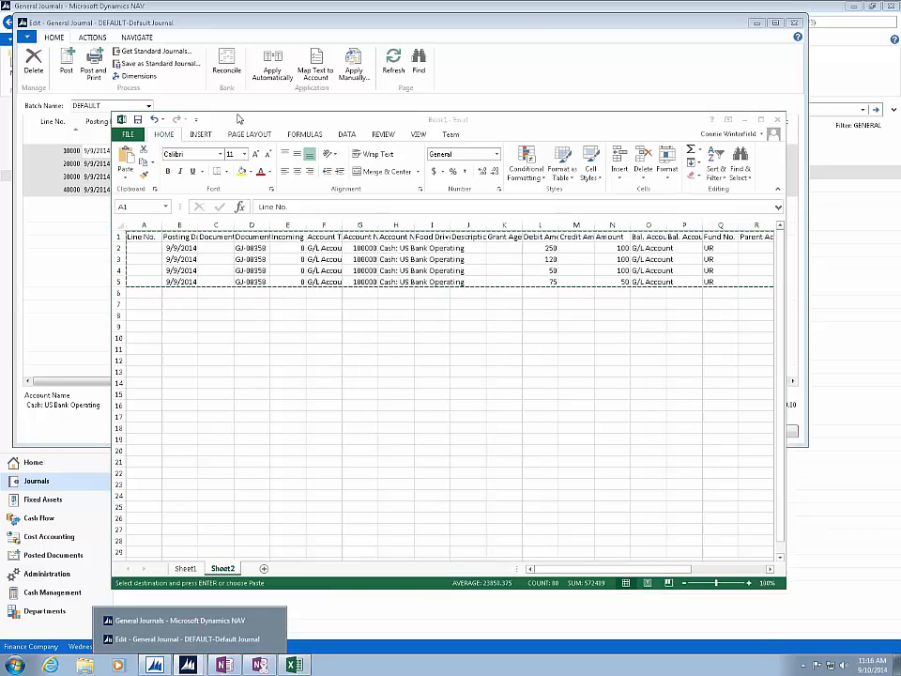
{"action": "left_click", "coordinate": [194, 102]}
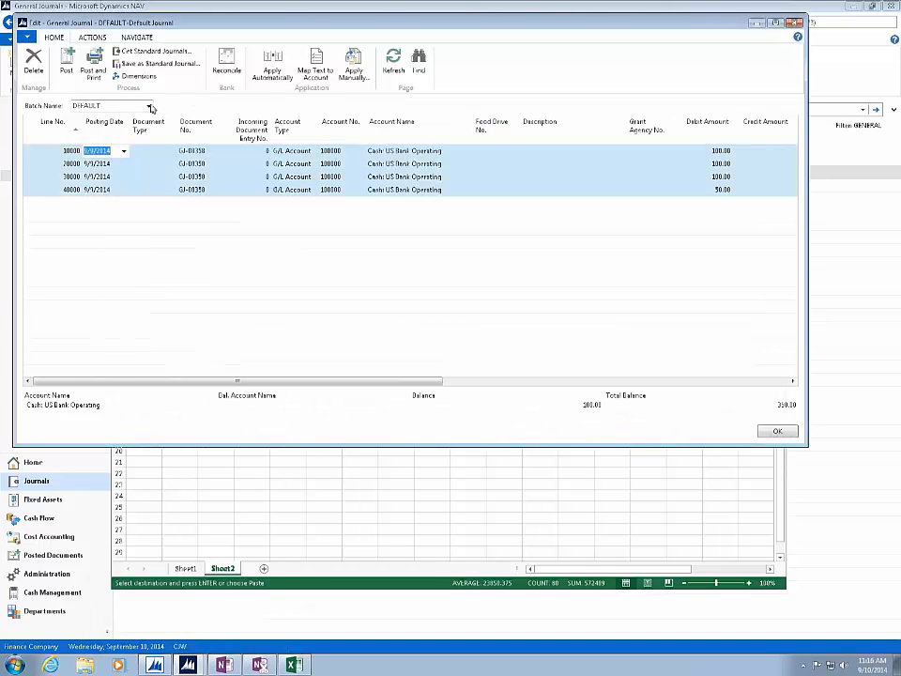
{"action": "left_click", "coordinate": [148, 105]}
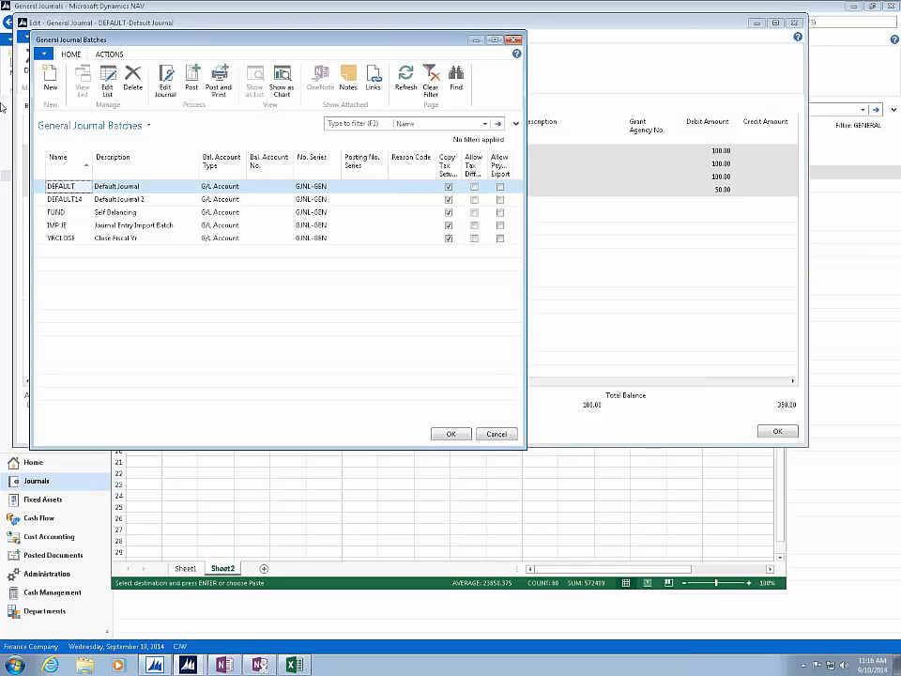
{"action": "left_click", "coordinate": [51, 84]}
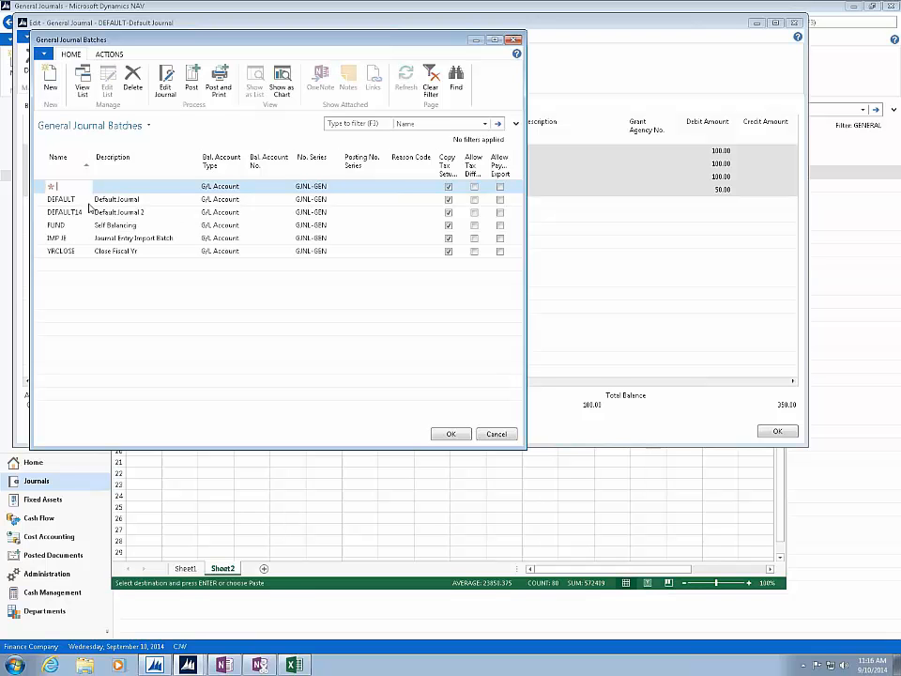
{"action": "type", "text": "default2"}
{"action": "key", "text": "Tab"}
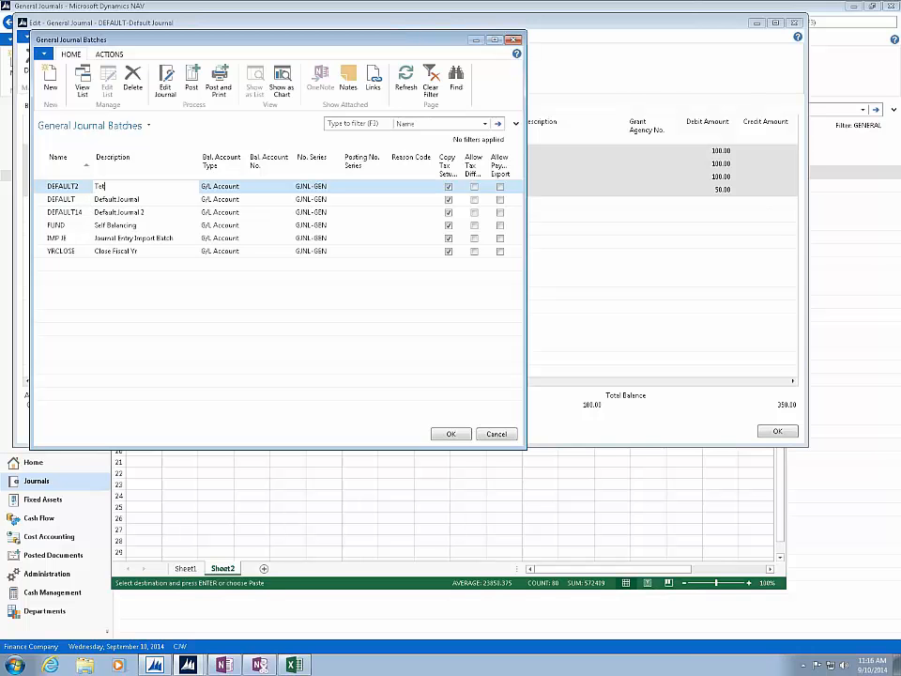
{"action": "key", "text": "Tab"}
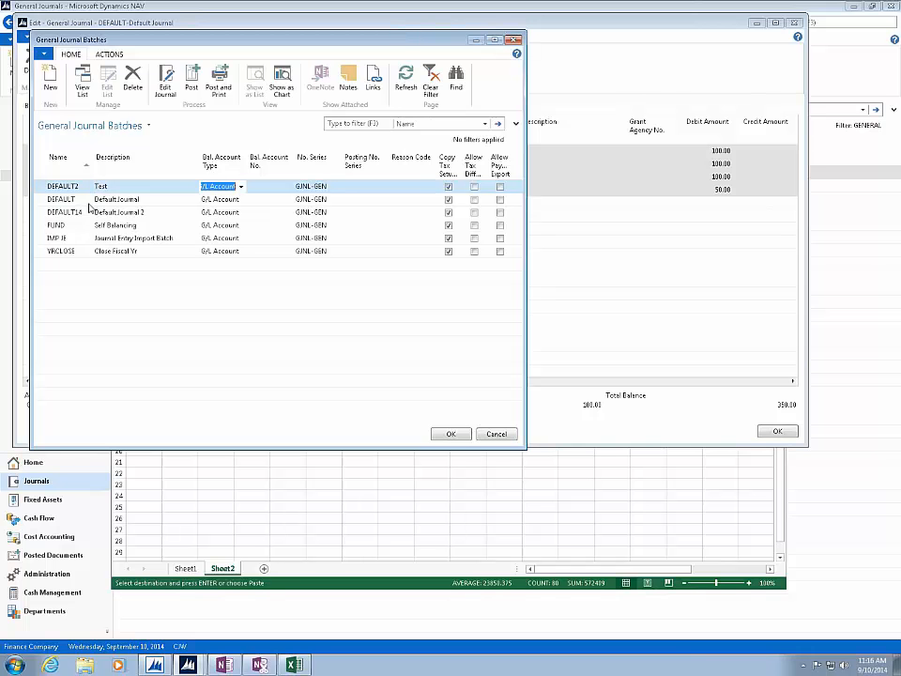
{"action": "left_click", "coordinate": [445, 434]}
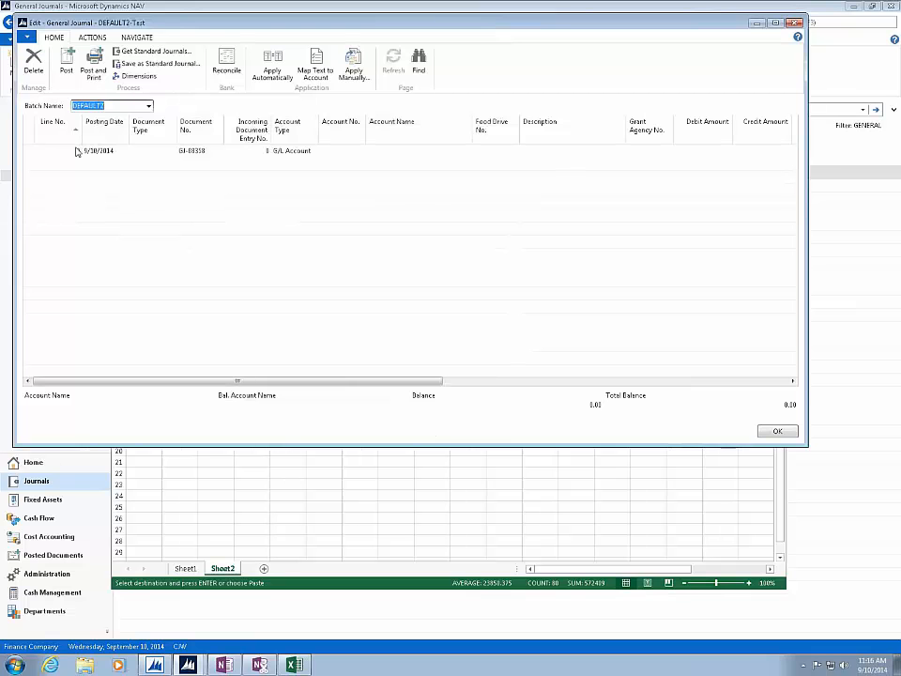
- Try to paste the copied rows, header included, into the first line of the DEFAULT2 journal
{"action": "left_click", "coordinate": [41, 151]}
{"action": "right_click", "coordinate": [40, 152]}
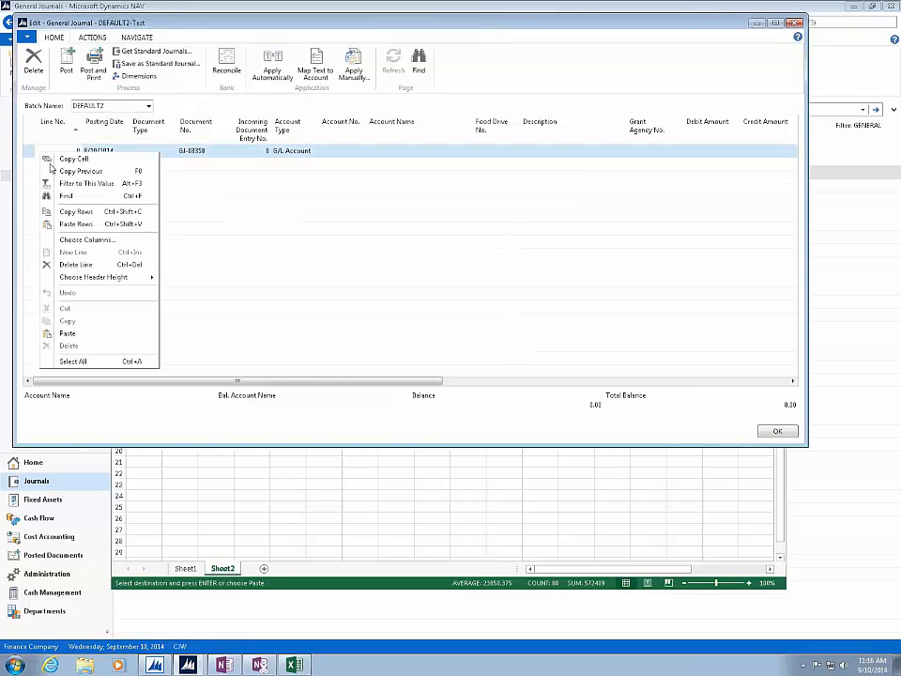
{"action": "left_click", "coordinate": [75, 223]}
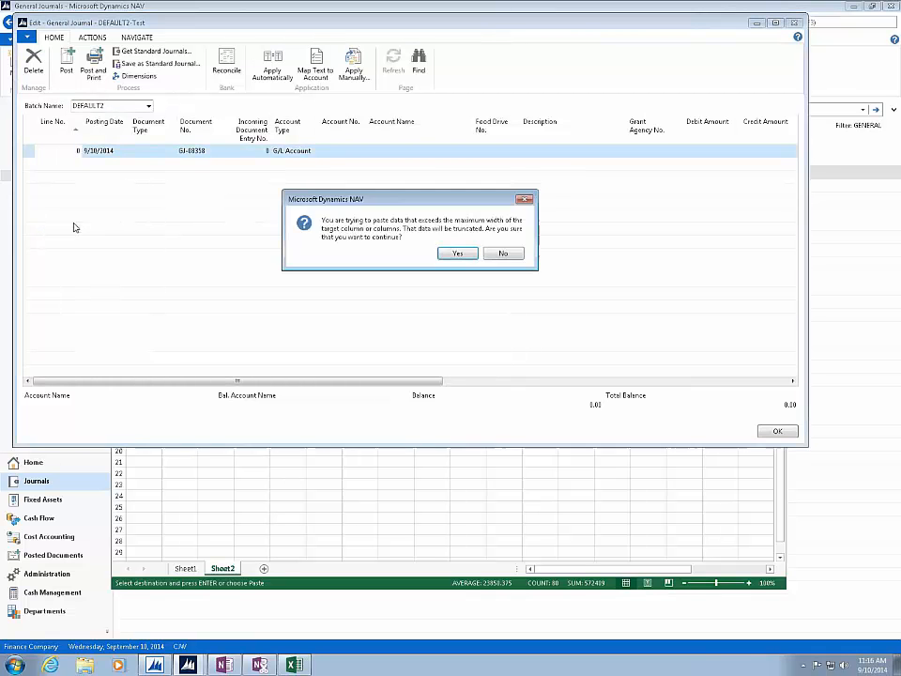
{"action": "left_click", "coordinate": [503, 254]}
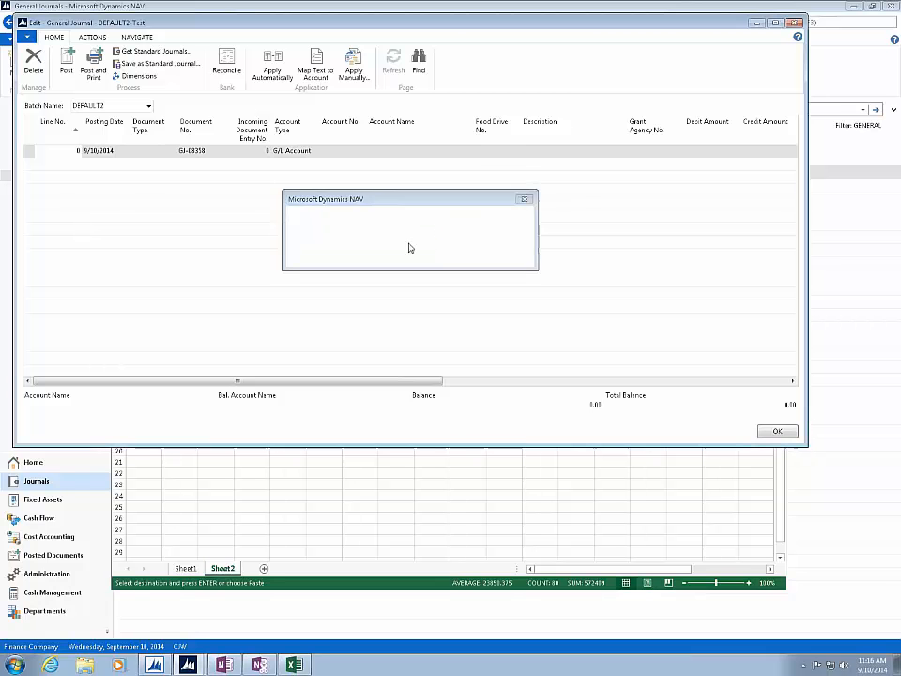
{"action": "right_click", "coordinate": [31, 139]}
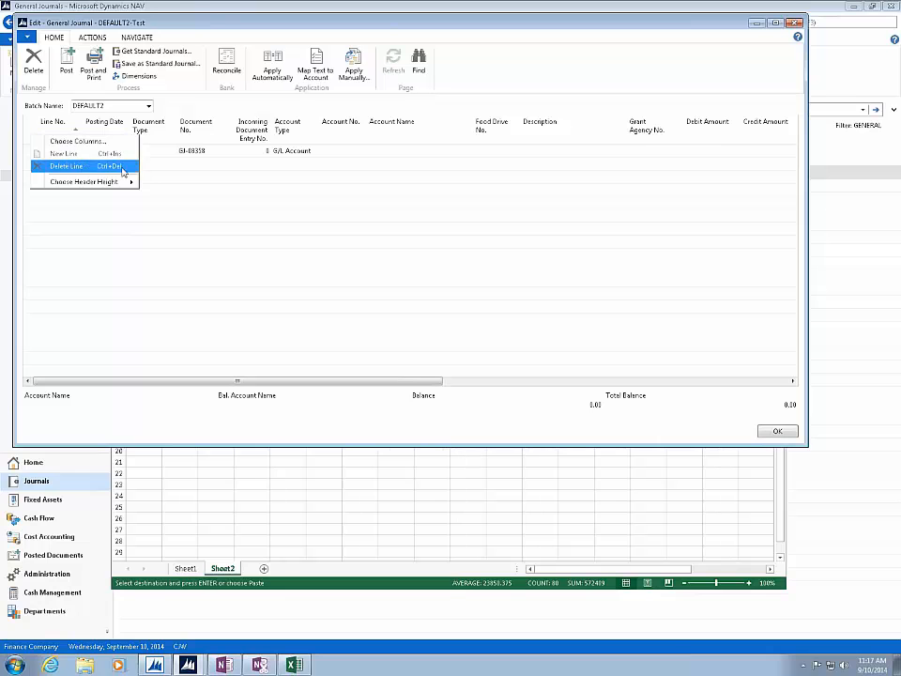
{"action": "left_click", "coordinate": [145, 156]}
{"action": "left_click", "coordinate": [54, 154]}
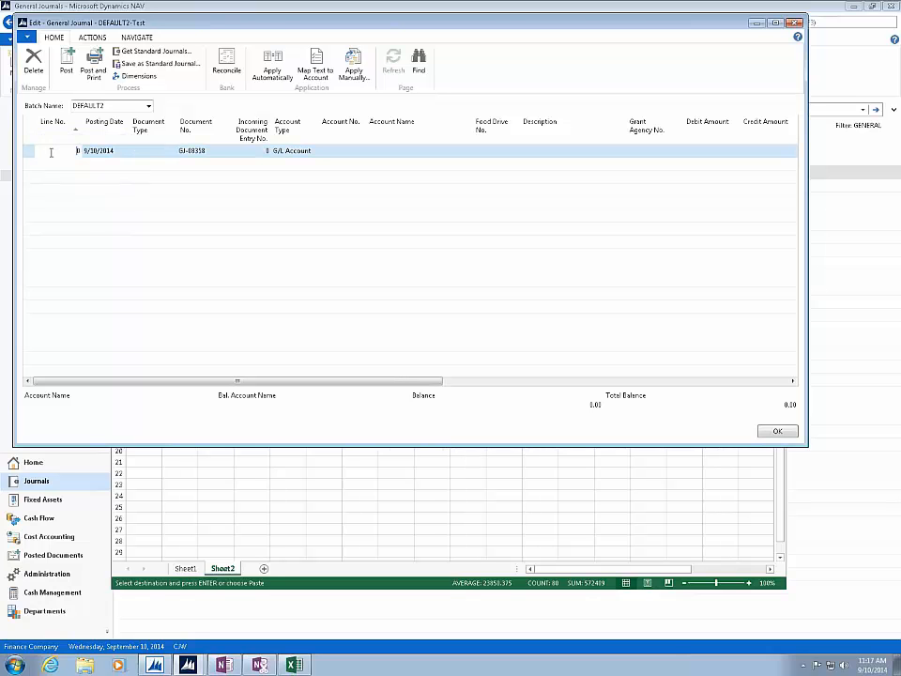
{"action": "right_click", "coordinate": [51, 152]}
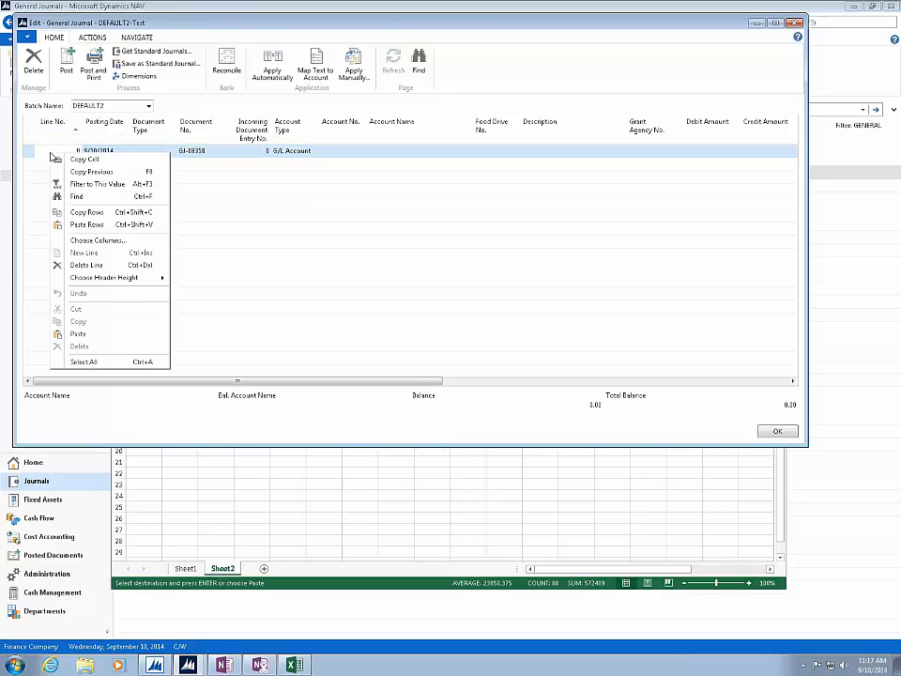
{"action": "left_click", "coordinate": [85, 225]}
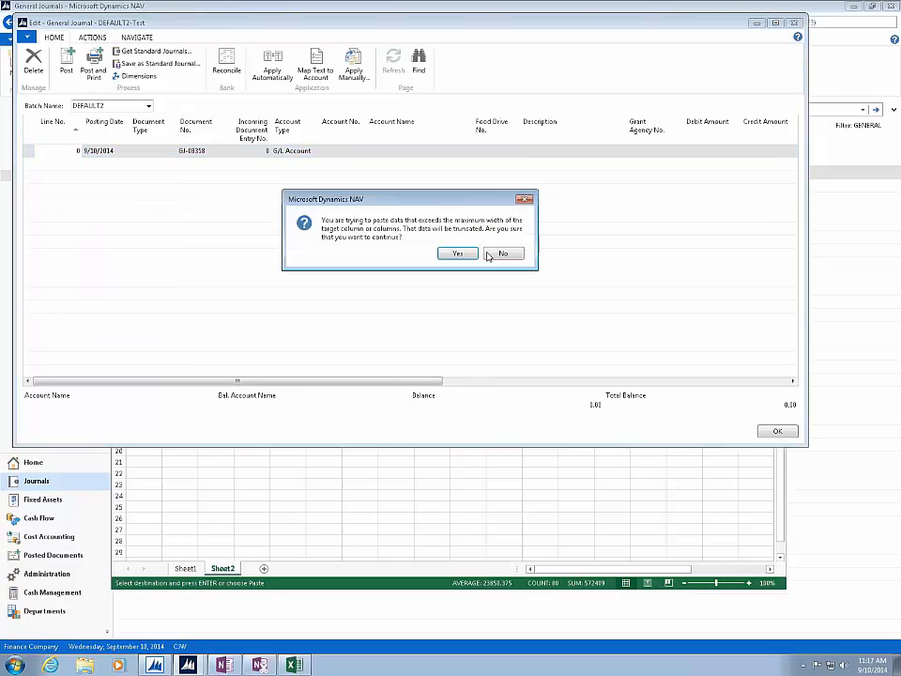
{"action": "left_click", "coordinate": [503, 253]}
- Close the journal, return to the Excel workbook and copy only rows 2 through 5 of Sheet2, without the header
{"action": "left_click", "coordinate": [795, 22]}
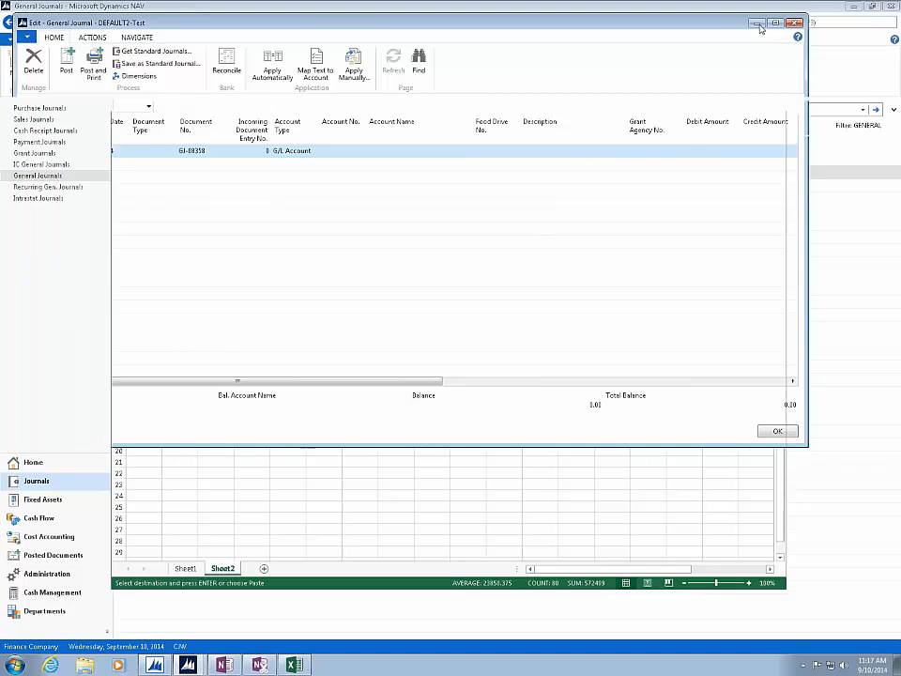
{"action": "left_click", "coordinate": [360, 303]}
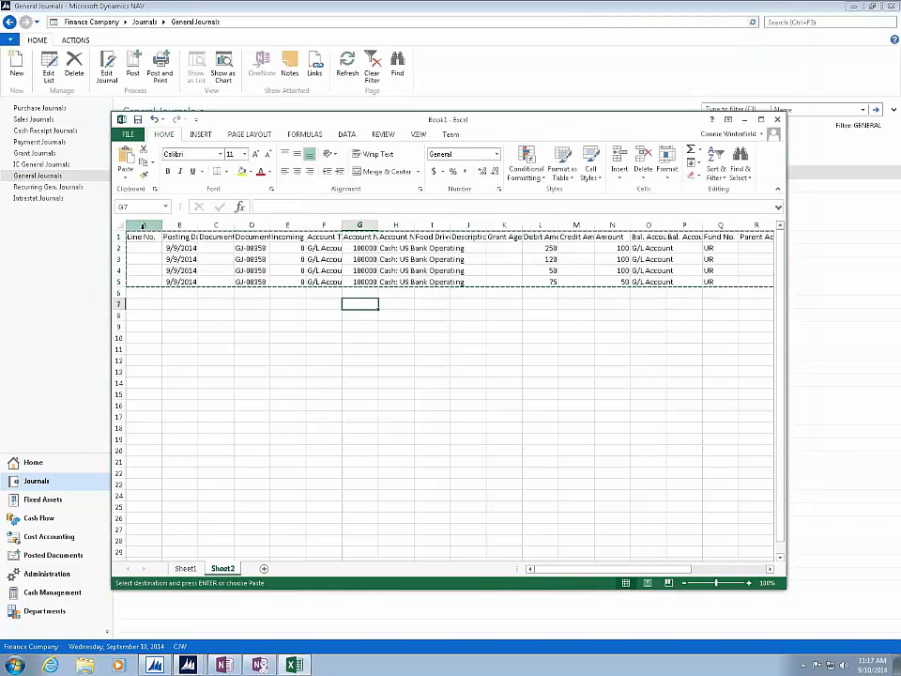
{"action": "left_click_drag", "start_coordinate": [118, 237], "coordinate": [139, 272]}
{"action": "left_click", "coordinate": [153, 293]}
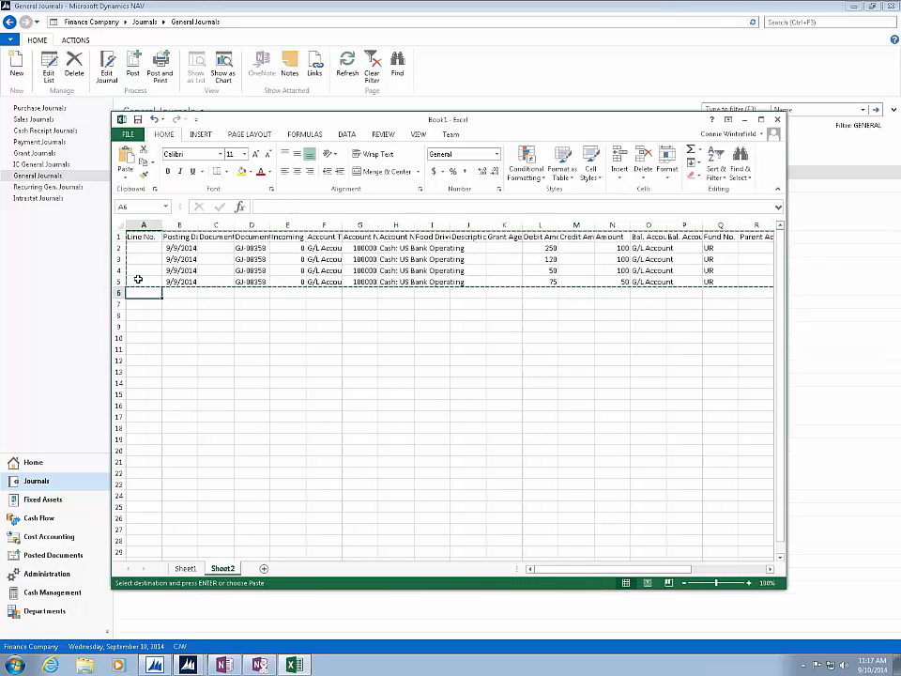
{"action": "key", "text": "Escape"}
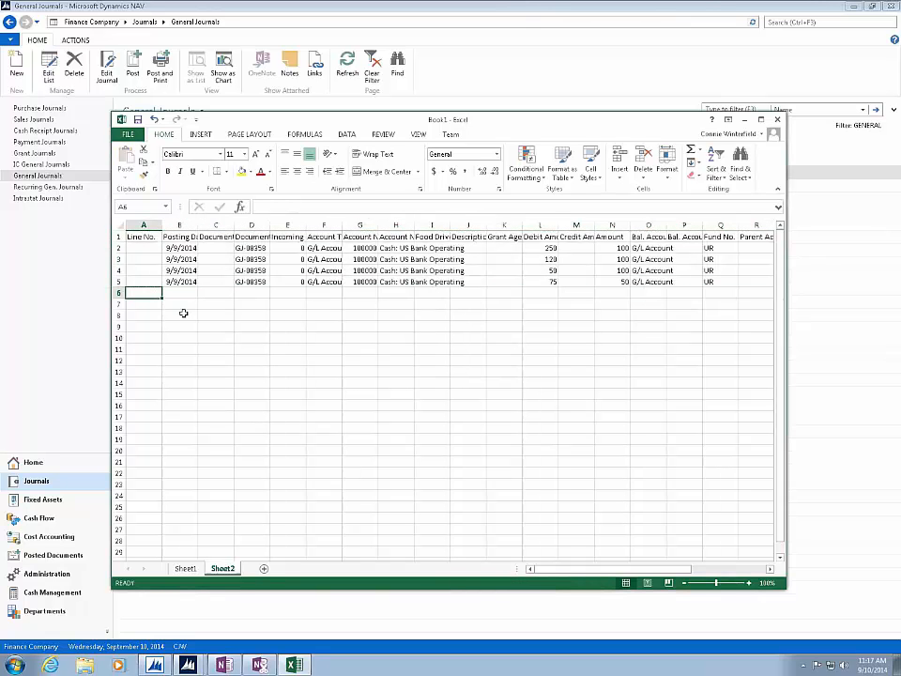
{"action": "left_click_drag", "start_coordinate": [118, 248], "coordinate": [143, 281]}
{"action": "right_click", "coordinate": [142, 282]}
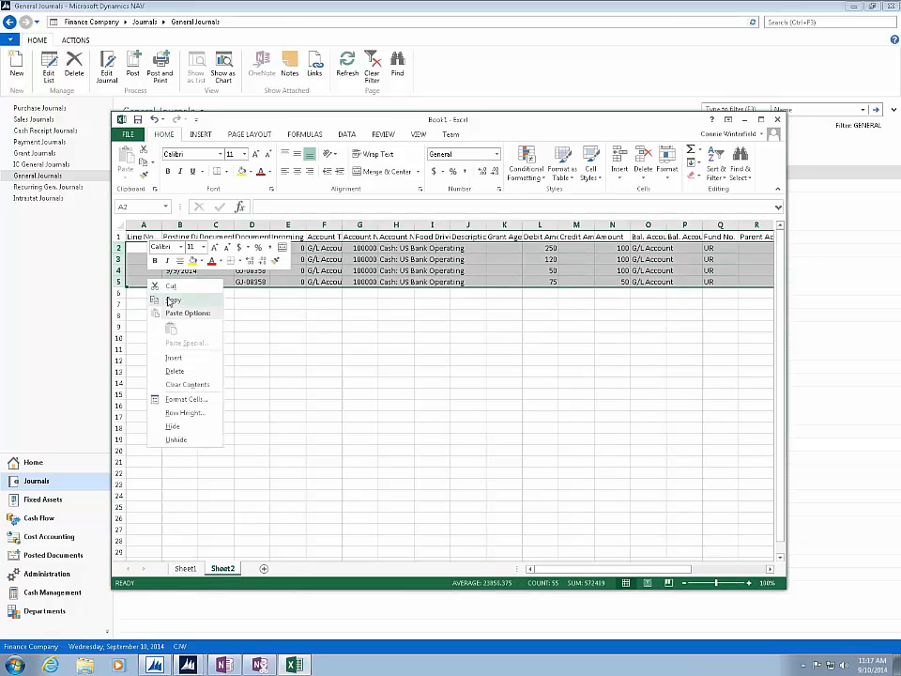
{"action": "left_click", "coordinate": [169, 299]}
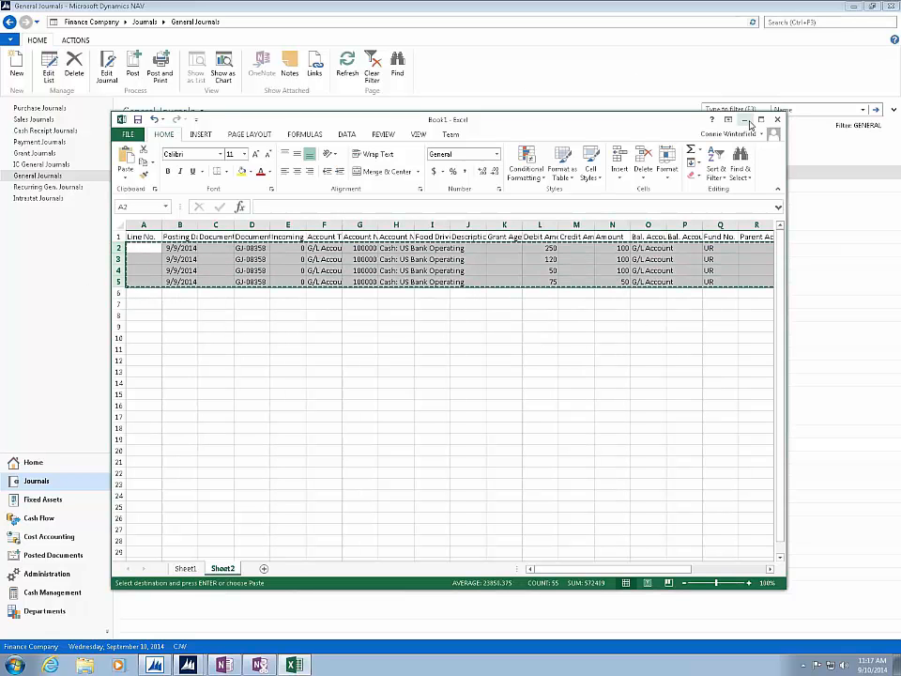
- Reopen the DEFAULT2 batch in Dynamics NAV, paste the copied rows as journal lines, and close the journal
{"action": "left_click", "coordinate": [745, 120]}
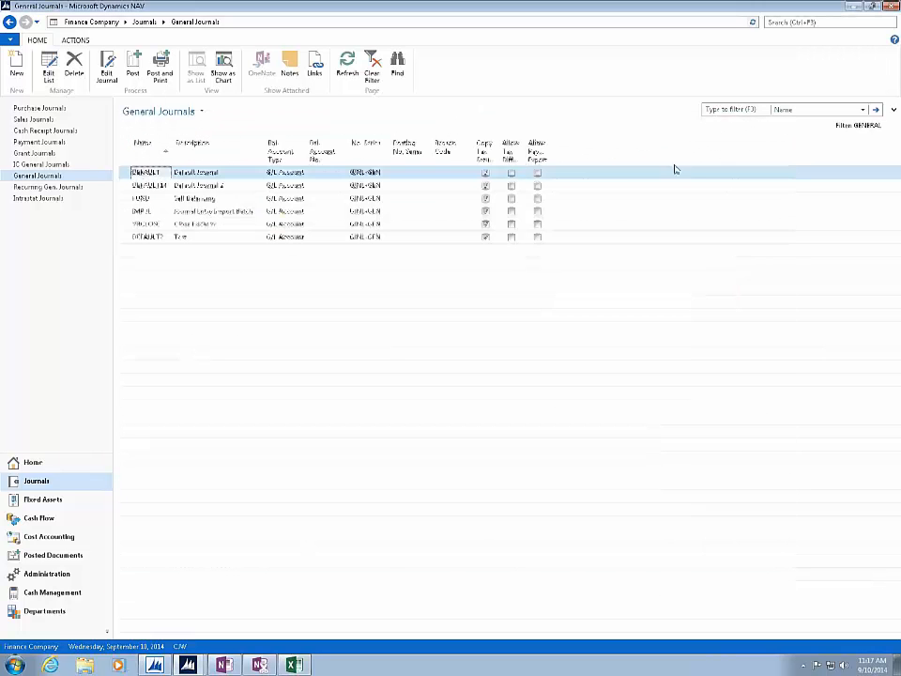
{"action": "double_click", "coordinate": [158, 238]}
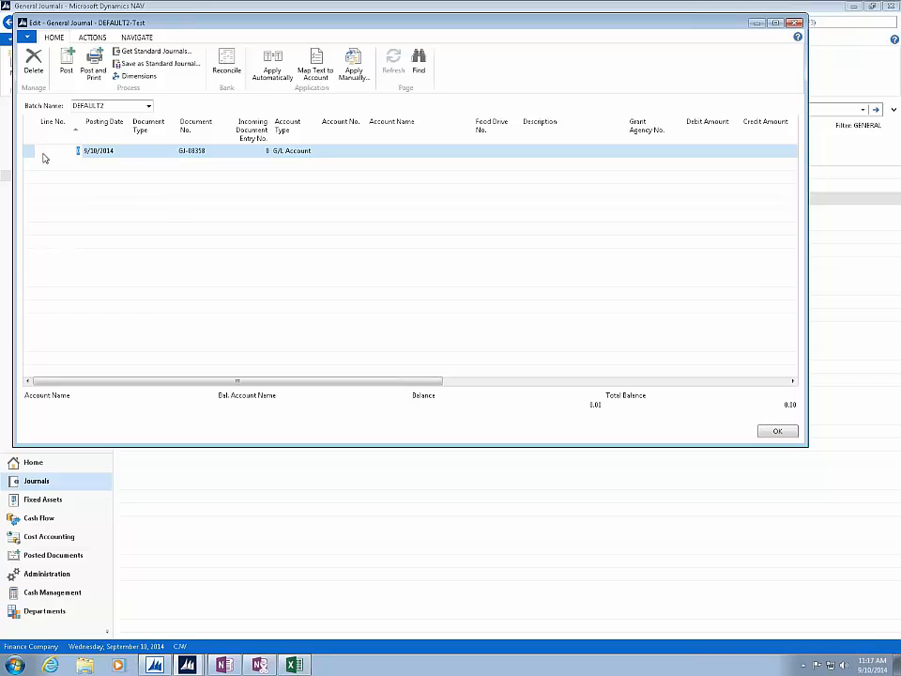
{"action": "right_click", "coordinate": [42, 158]}
{"action": "left_click", "coordinate": [79, 230]}
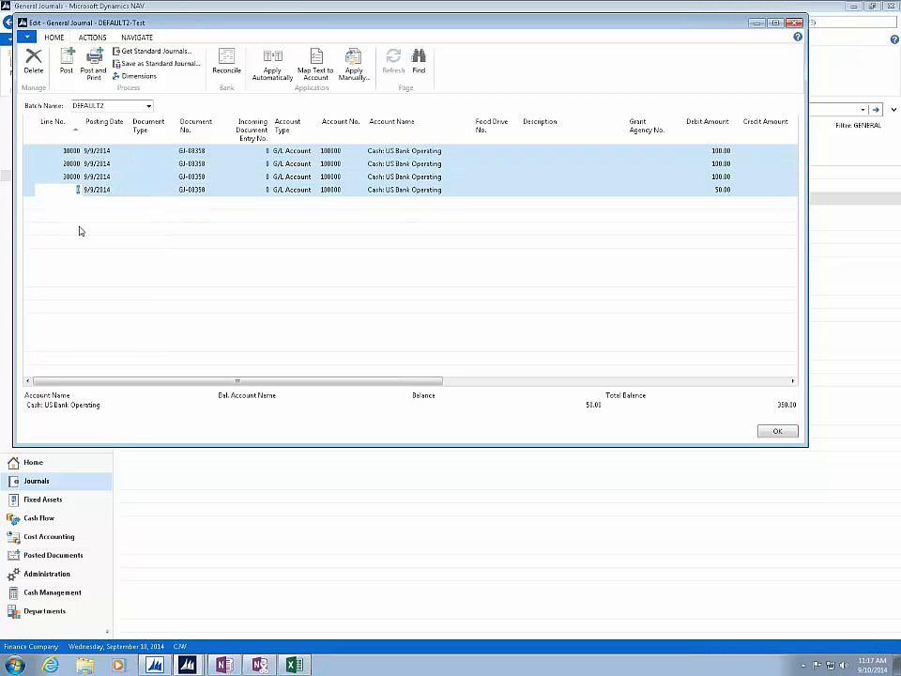
{"action": "key", "text": "Up"}
{"action": "key", "text": "Up"}
{"action": "key", "text": "Up"}
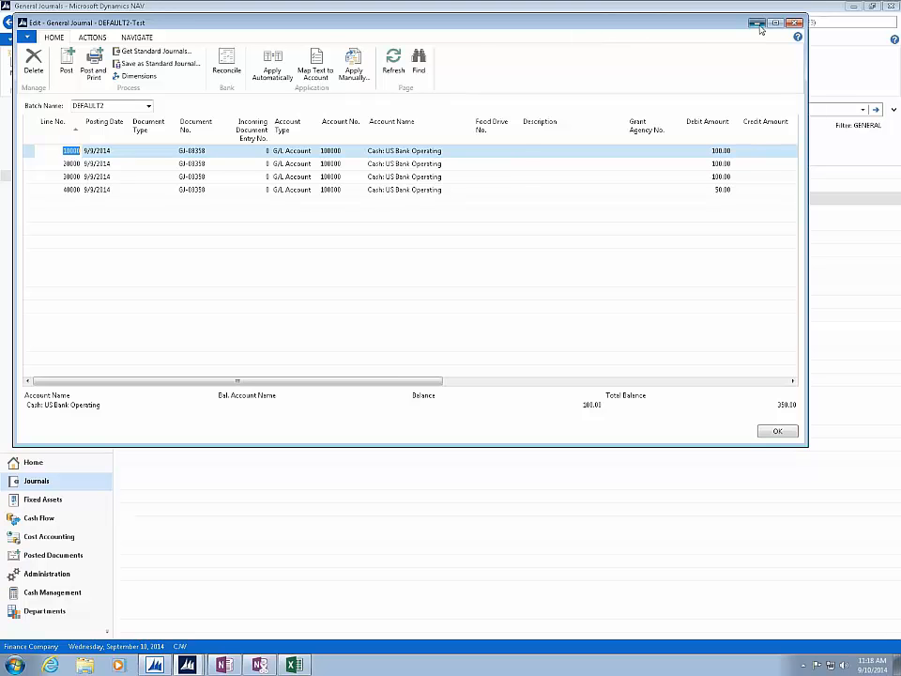
{"action": "left_click", "coordinate": [793, 23]}
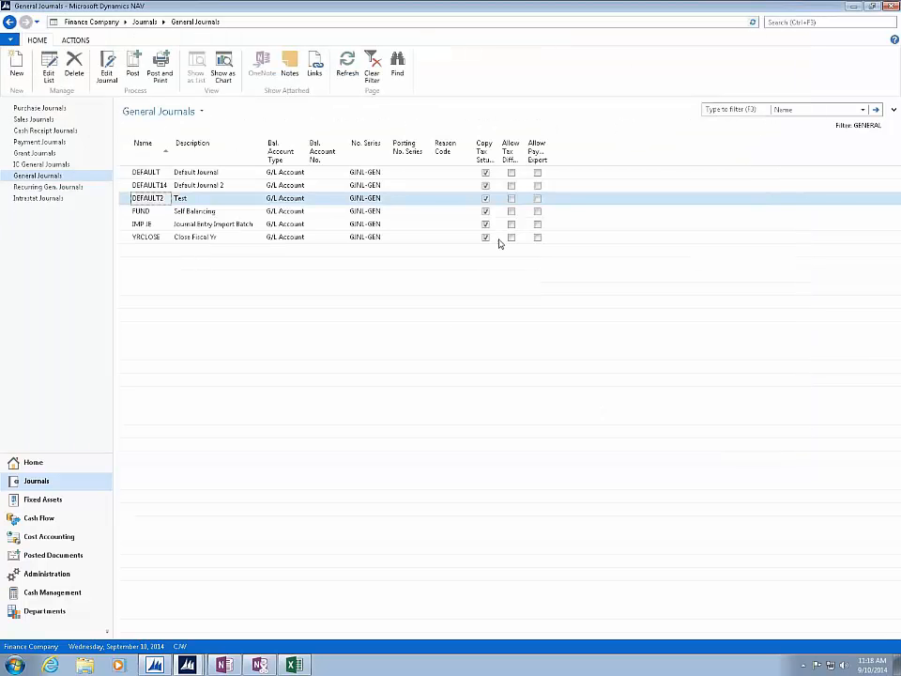
- Switch to Excel and close the Book1 workbook without saving, keeping the copied data on the clipboard
{"action": "left_click", "coordinate": [293, 664]}
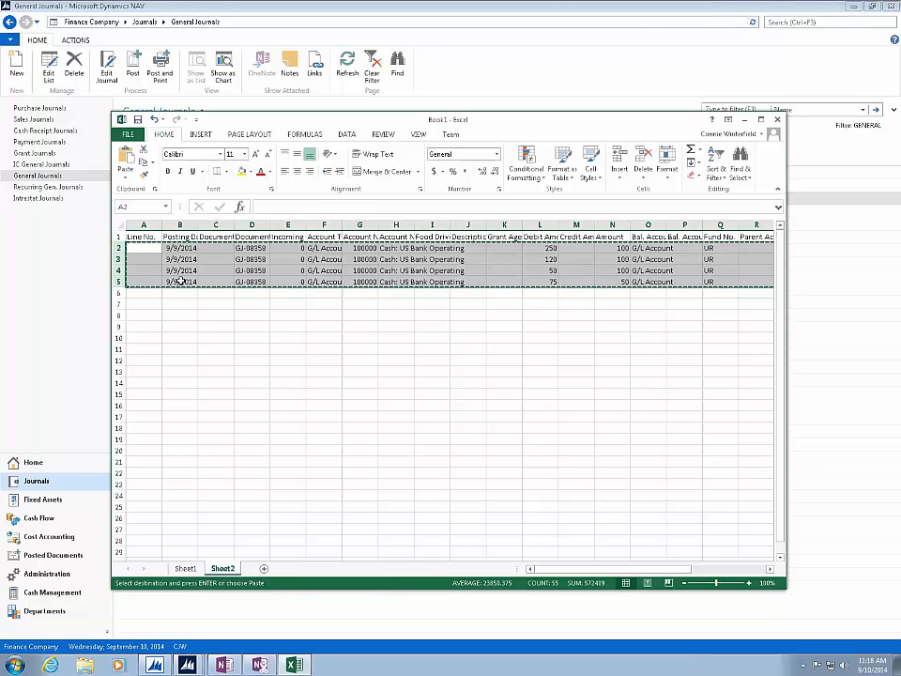
{"action": "left_click", "coordinate": [265, 314]}
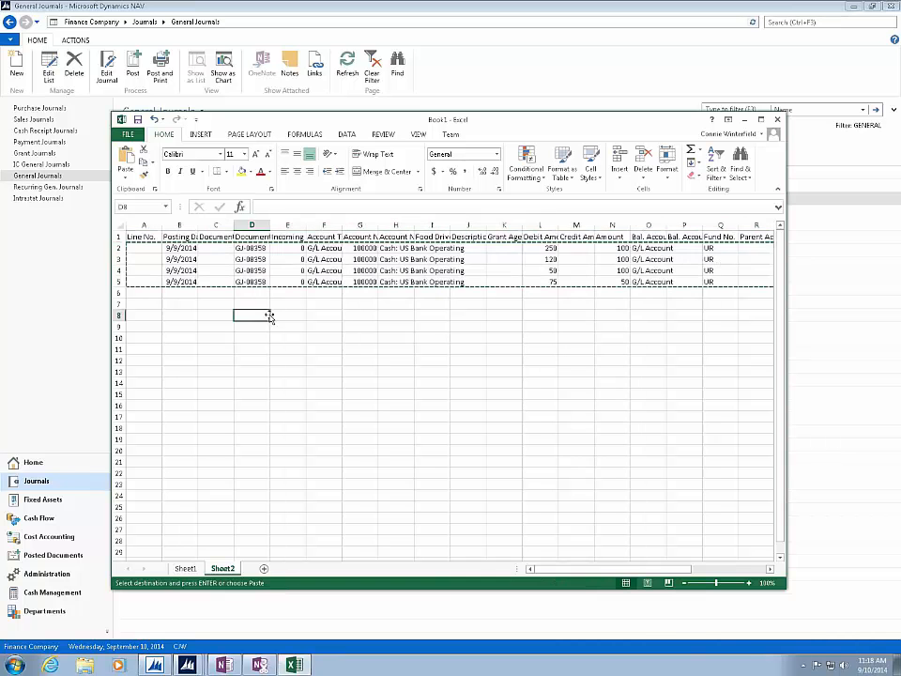
{"action": "left_click", "coordinate": [777, 119]}
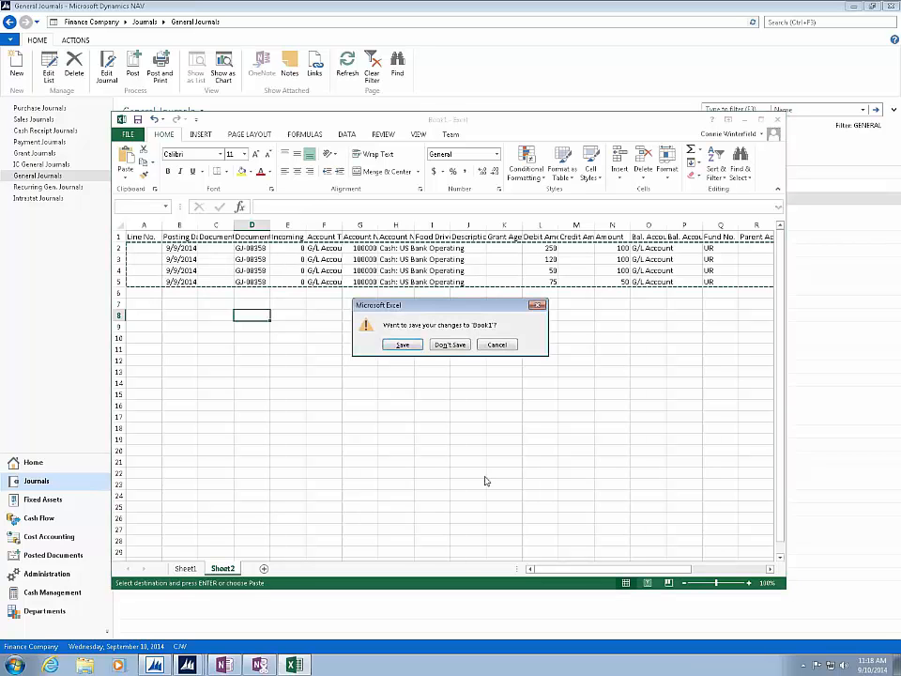
{"action": "left_click", "coordinate": [454, 345]}
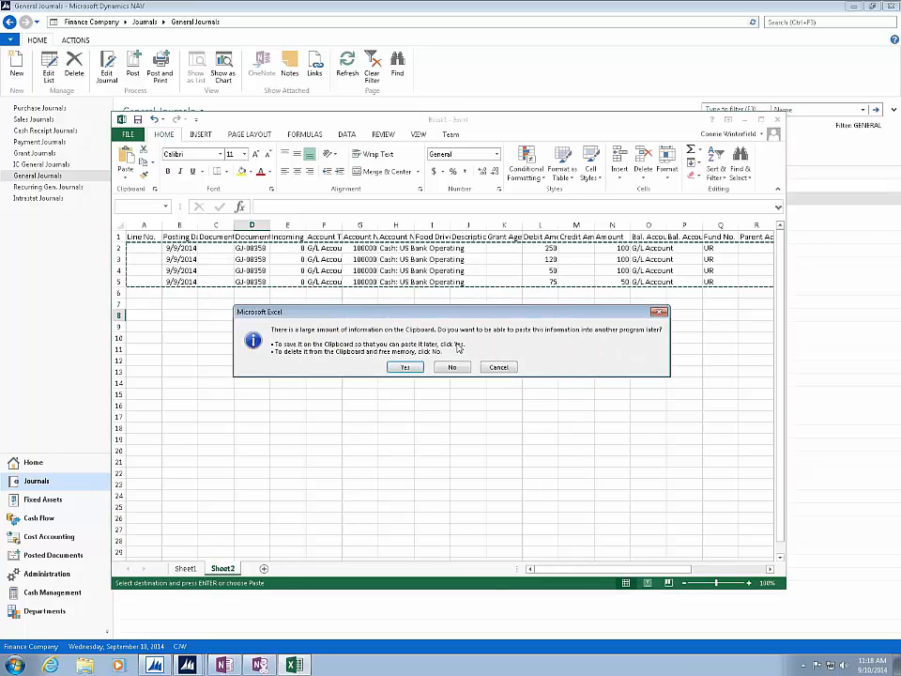
{"action": "left_click", "coordinate": [417, 367]}
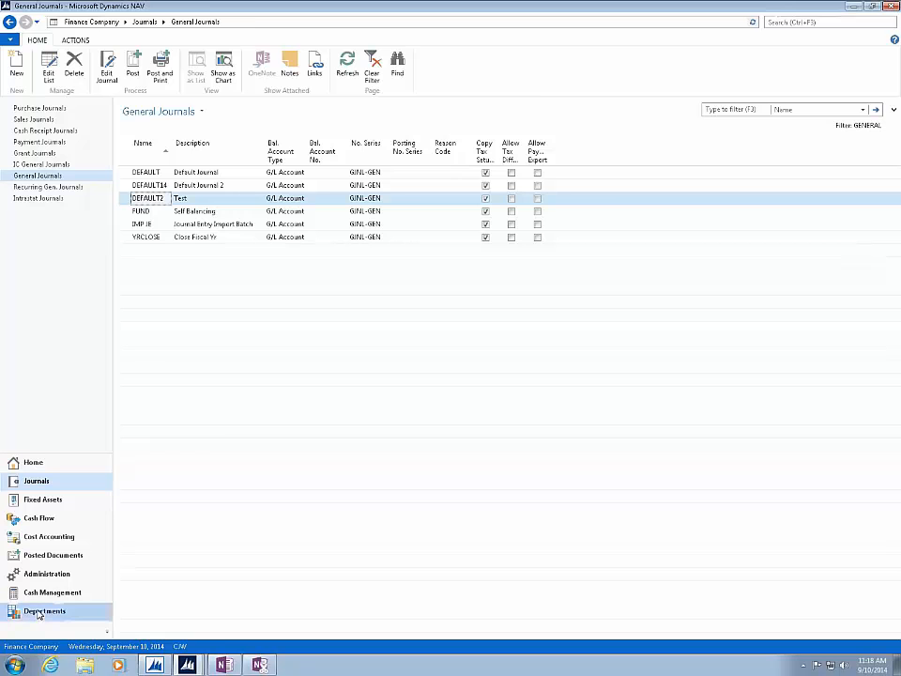
- Open the Agencies list under Agency Relations in Departments and sort it by No. descending, then back to ascending
{"action": "left_click", "coordinate": [40, 612]}
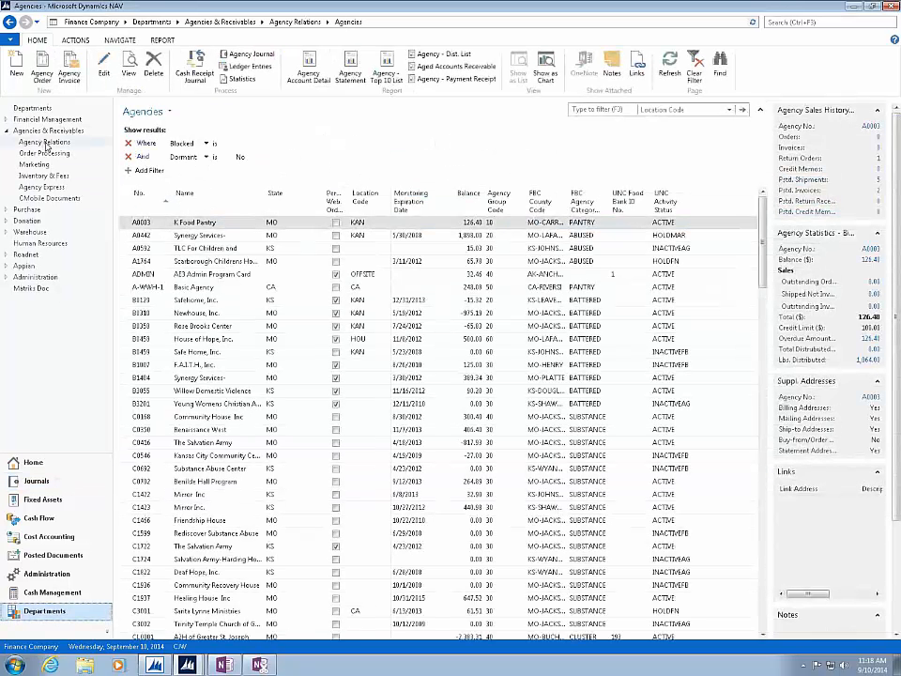
{"action": "left_click", "coordinate": [54, 143]}
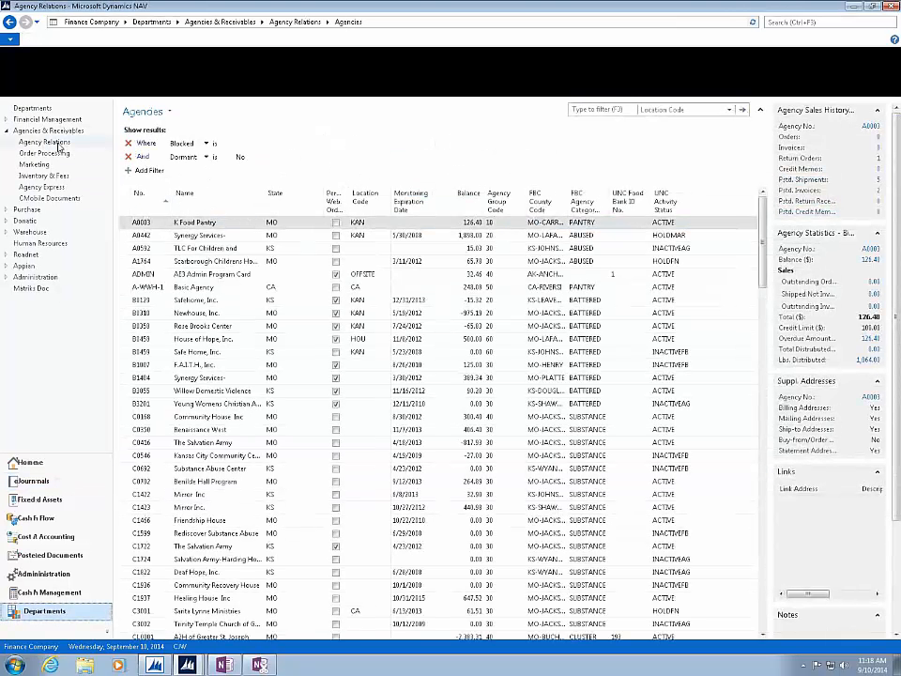
{"action": "left_click", "coordinate": [147, 114]}
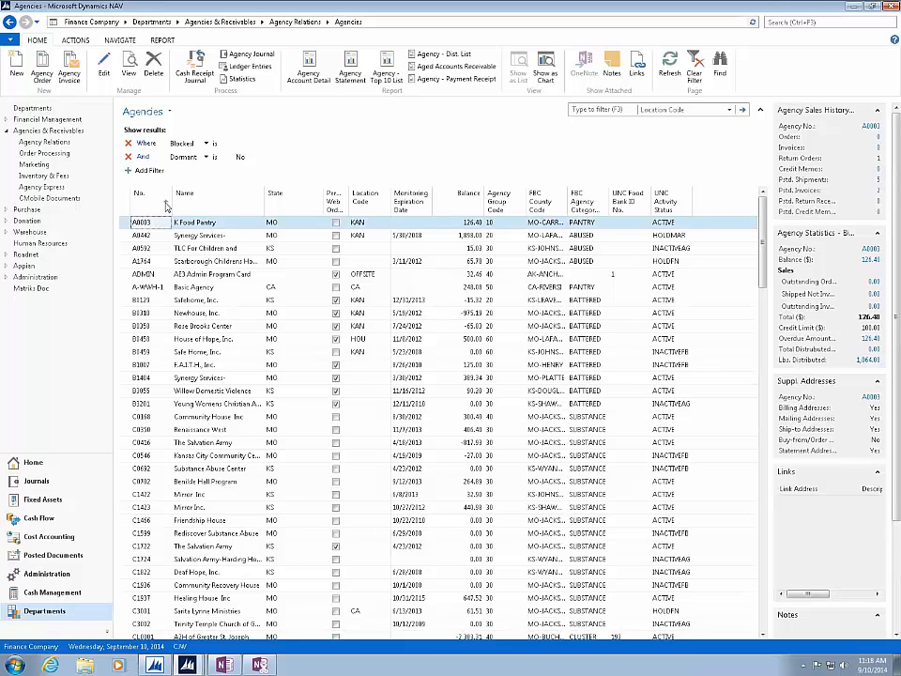
{"action": "left_click", "coordinate": [166, 205]}
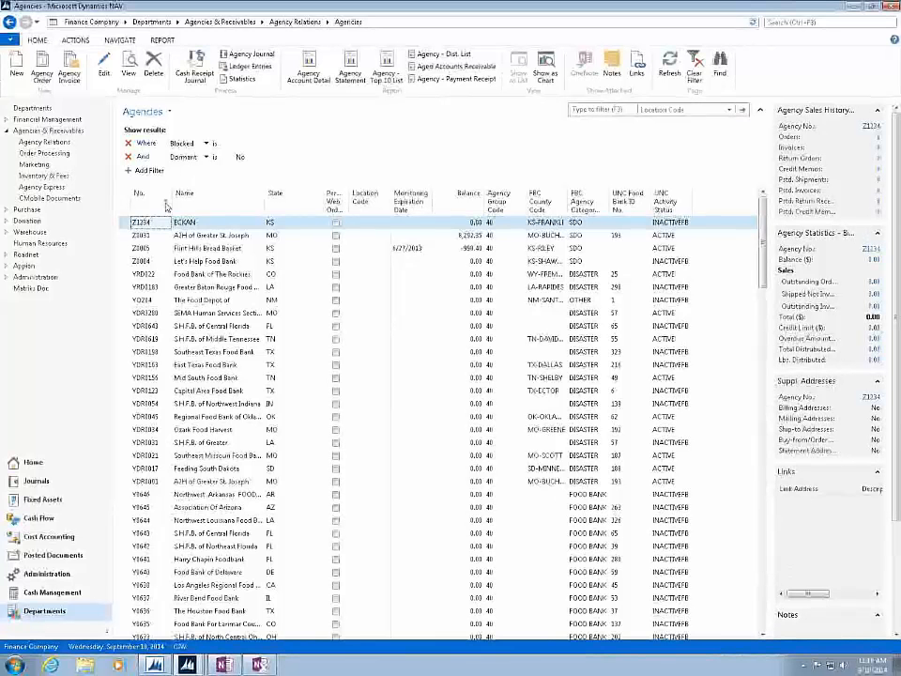
{"action": "left_click", "coordinate": [166, 204]}
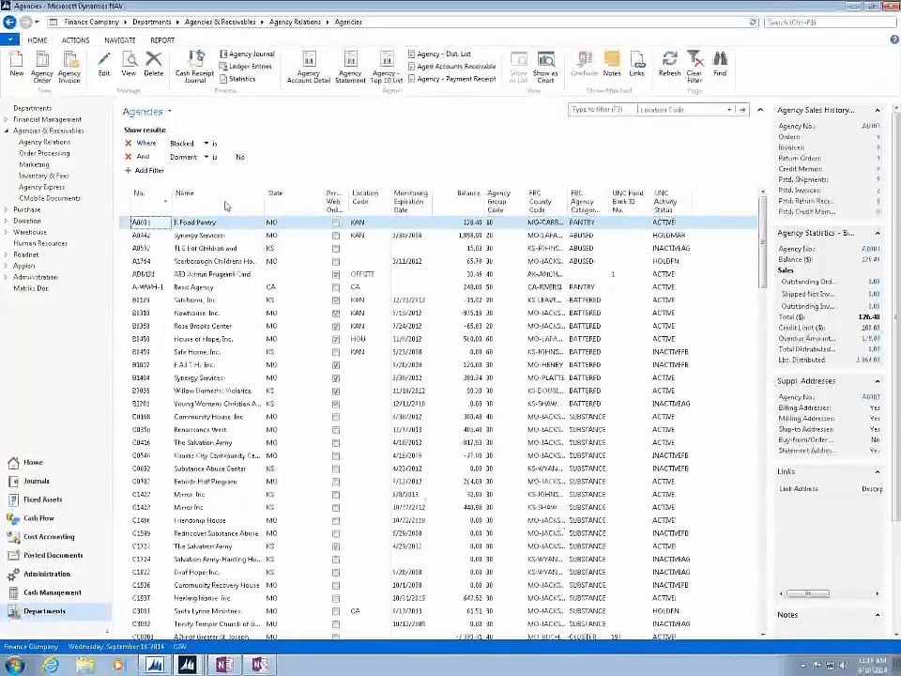
- Sort the Agencies list by Name ascending, descending and ascending again, and after that by State ascending
{"action": "left_click", "coordinate": [260, 202]}
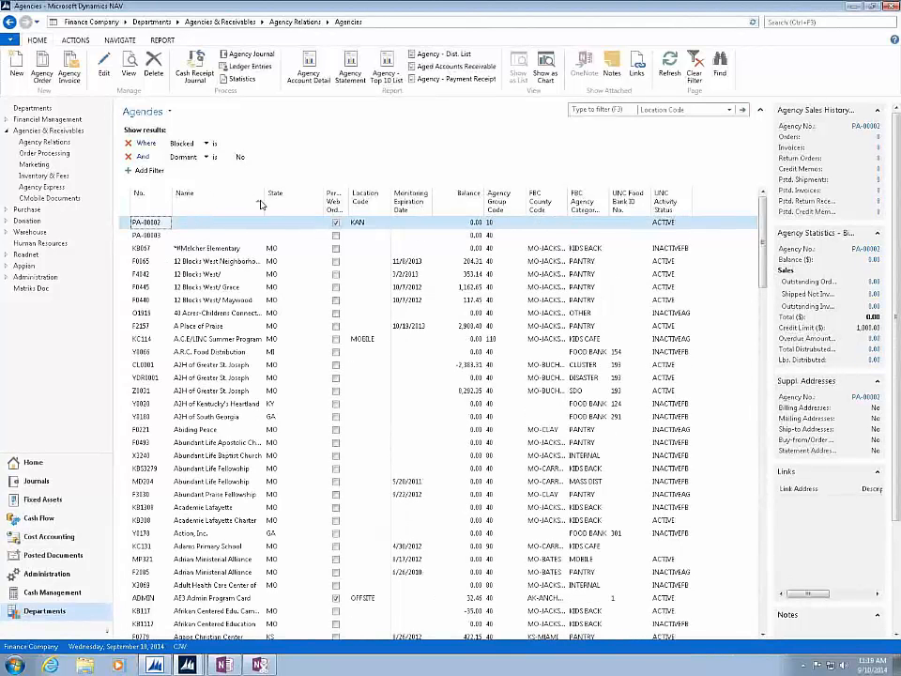
{"action": "left_click", "coordinate": [261, 205]}
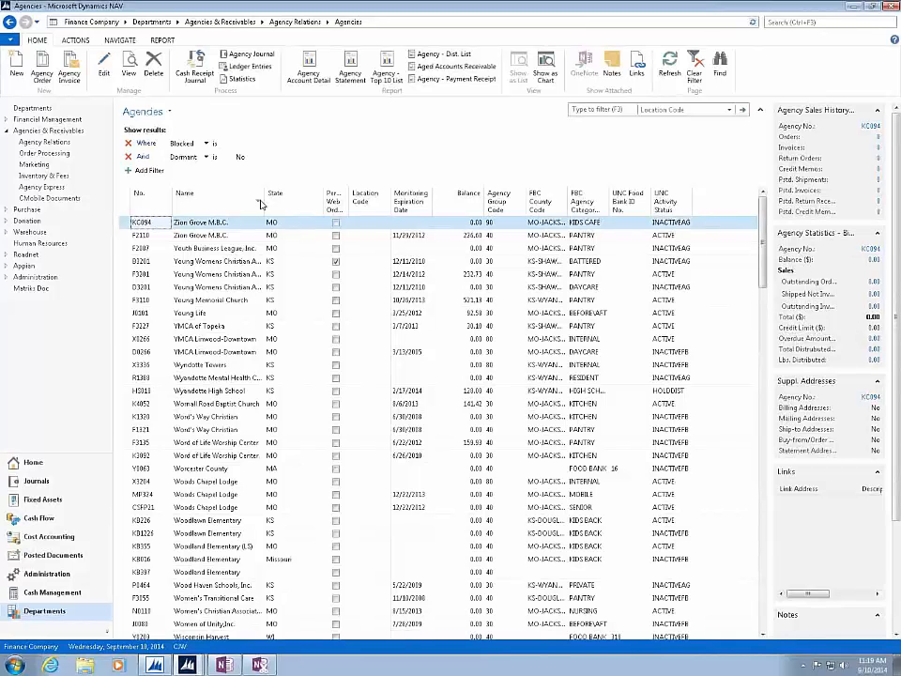
{"action": "left_click", "coordinate": [262, 204]}
{"action": "left_click", "coordinate": [311, 205]}
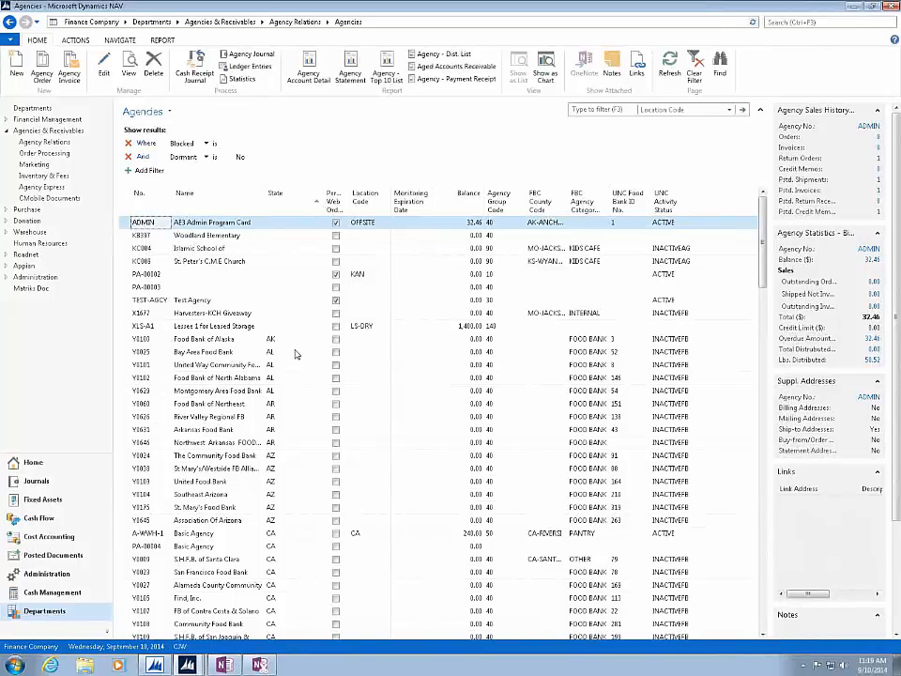
- Sort the Agencies list by Permit Web Orders in both directions, by Location Code ascending, and finally by Balance descending
{"action": "left_click", "coordinate": [342, 198]}
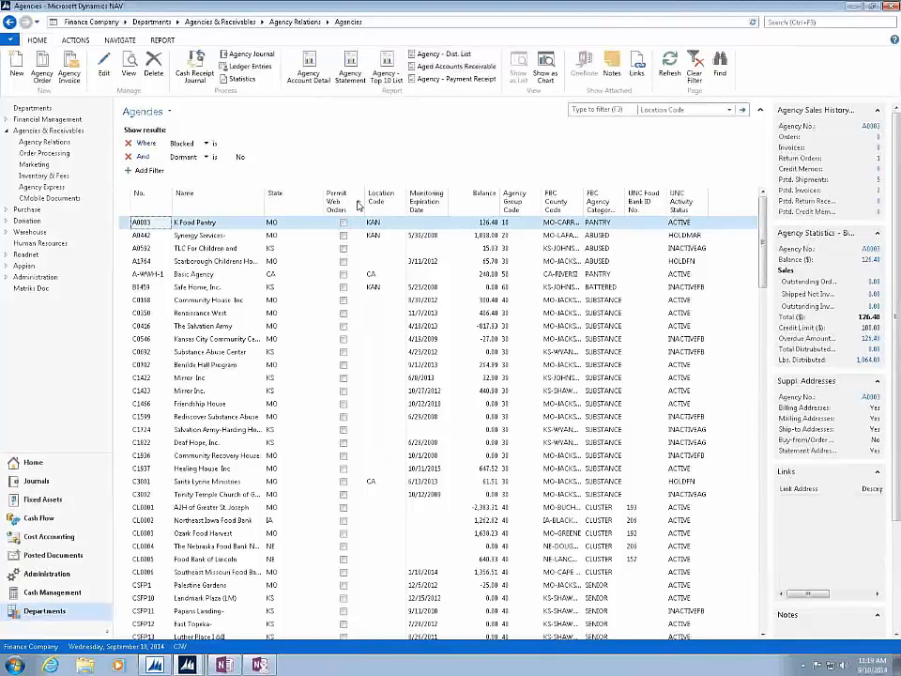
{"action": "left_click", "coordinate": [358, 205]}
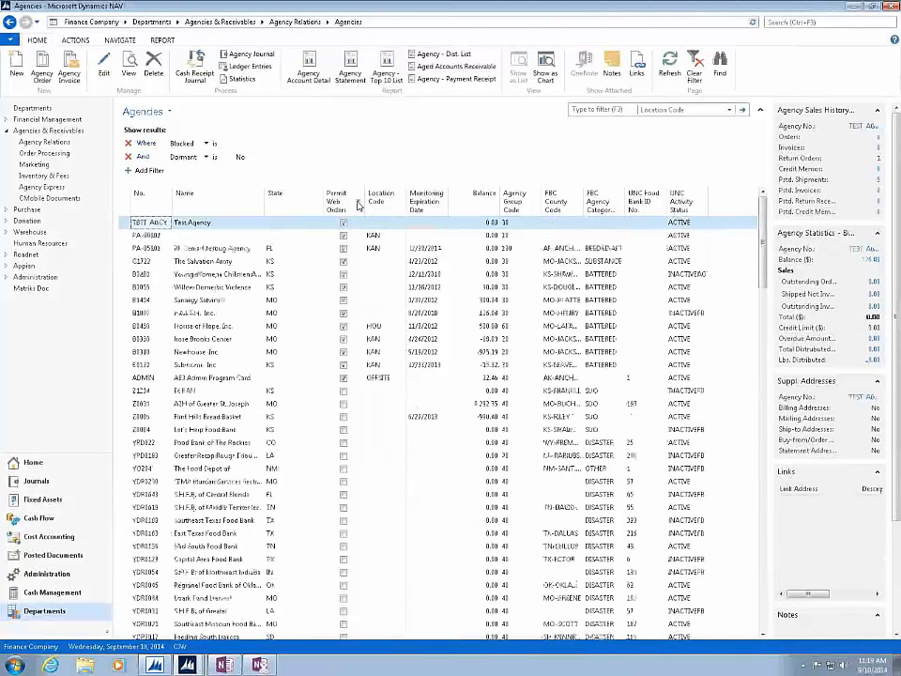
{"action": "left_click", "coordinate": [401, 203]}
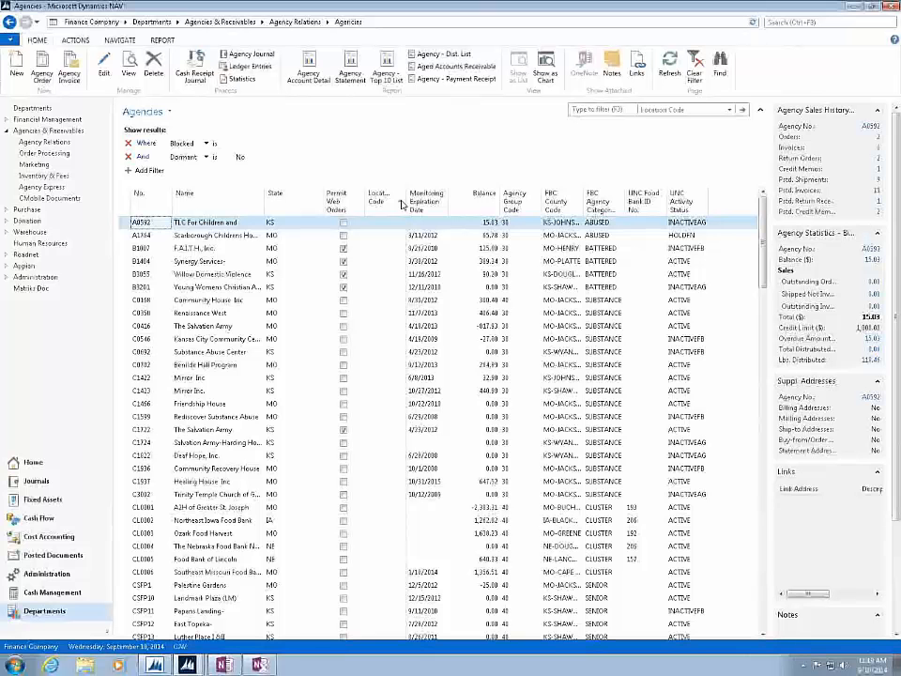
{"action": "left_click", "coordinate": [493, 197]}
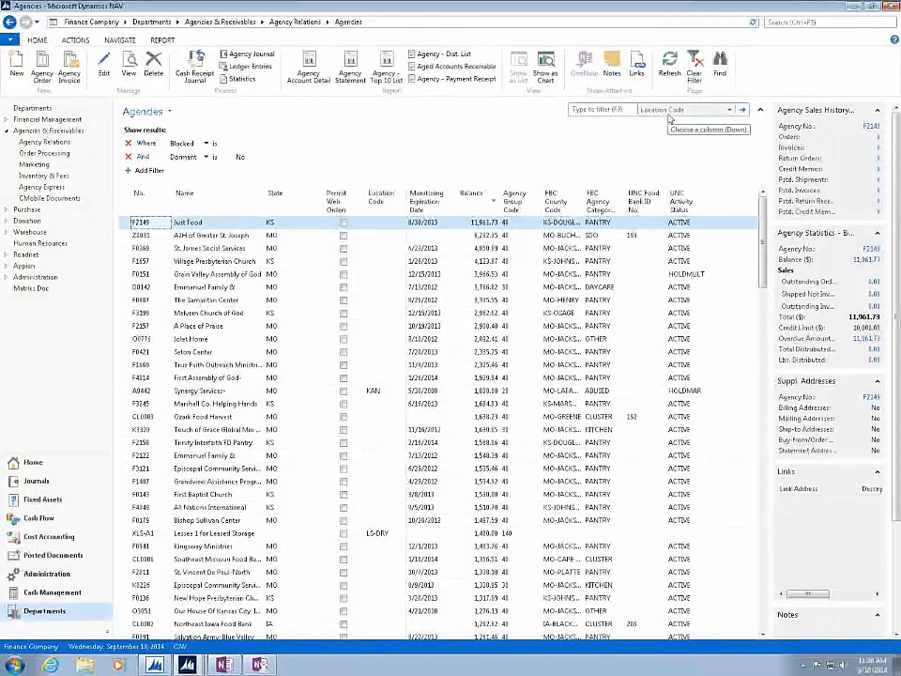
- Open the advanced filter for the Agencies list and add a condition on Balance with the value >0
{"action": "left_click", "coordinate": [170, 113]}
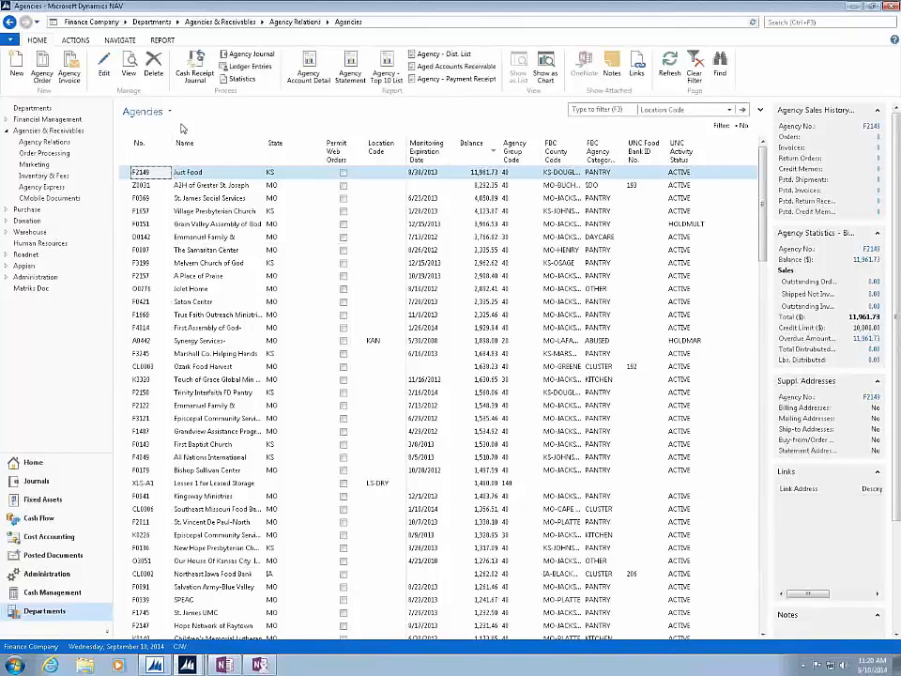
{"action": "left_click", "coordinate": [170, 114]}
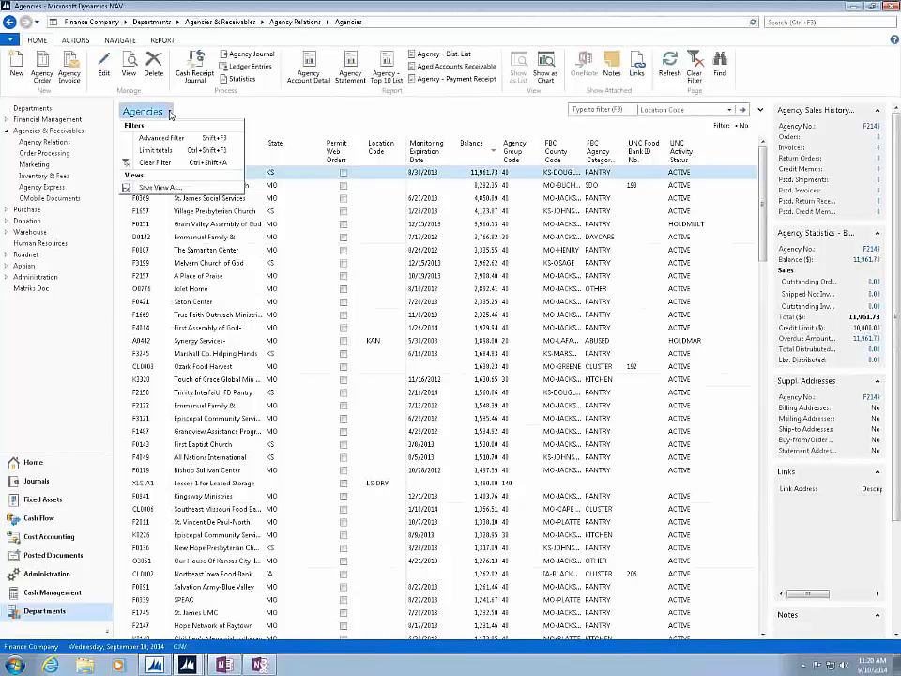
{"action": "left_click", "coordinate": [153, 139]}
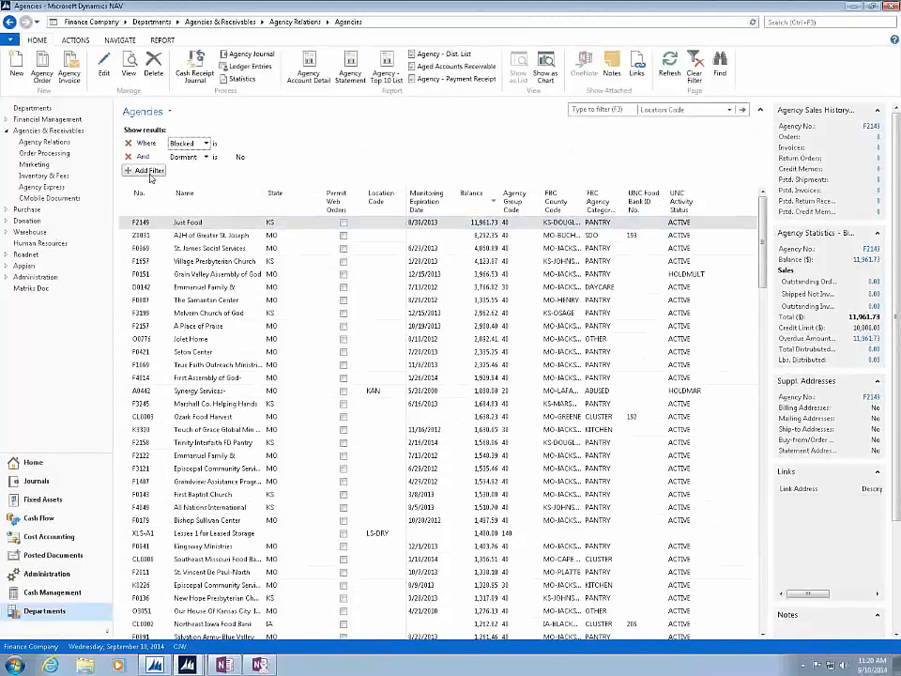
{"action": "left_click", "coordinate": [148, 169]}
{"action": "left_click", "coordinate": [190, 169]}
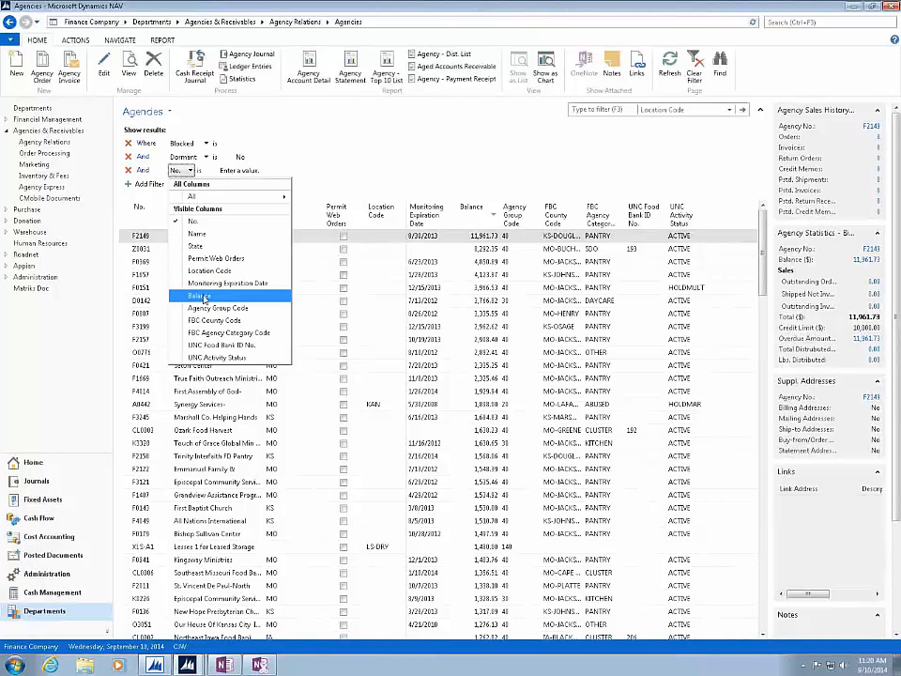
{"action": "left_click", "coordinate": [201, 294]}
{"action": "left_click", "coordinate": [246, 170]}
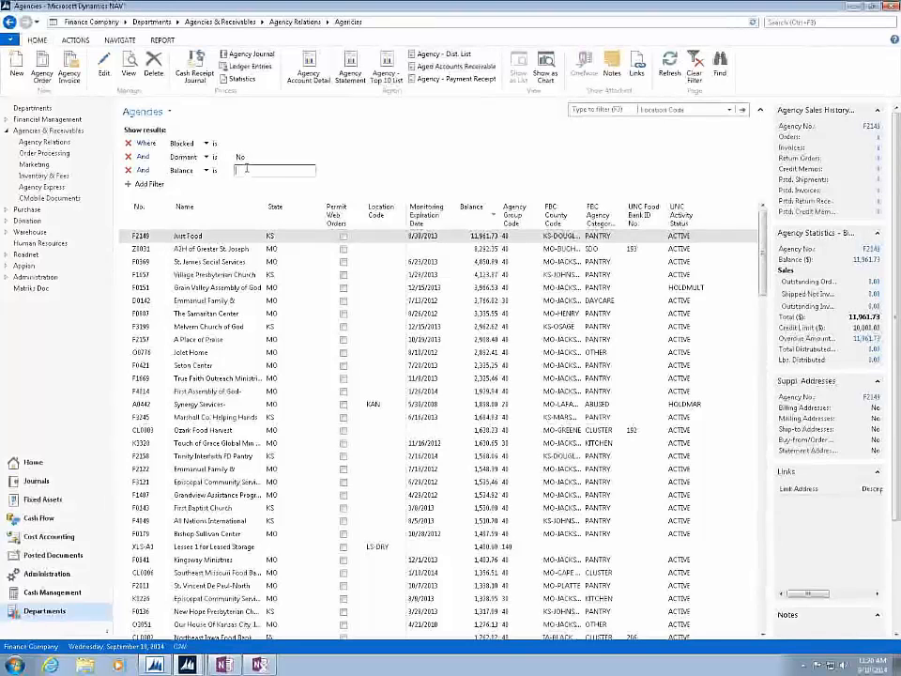
{"action": "type", "text": ">1"}
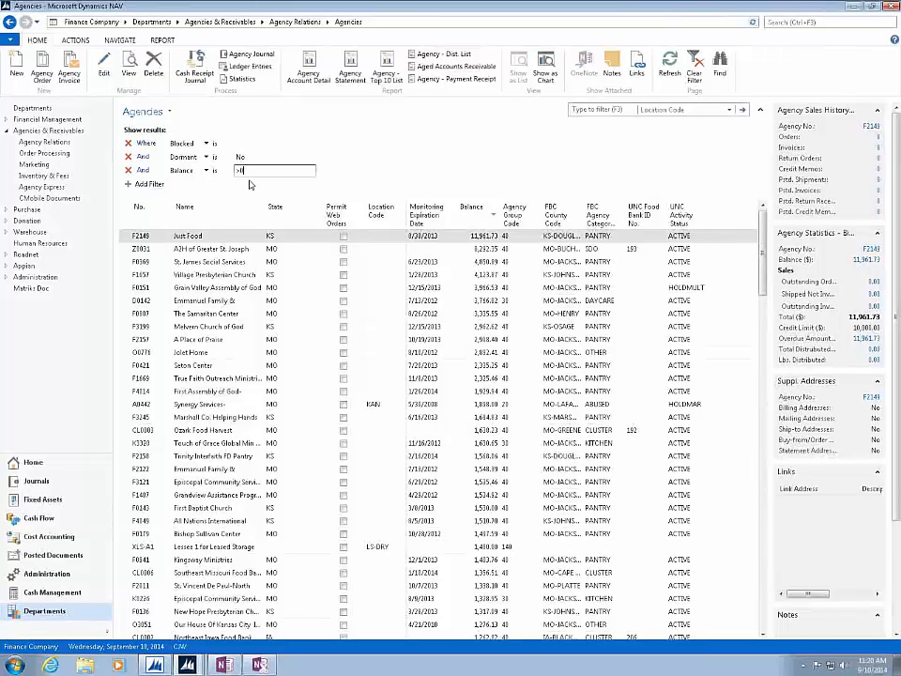
{"action": "key", "text": "Tab"}
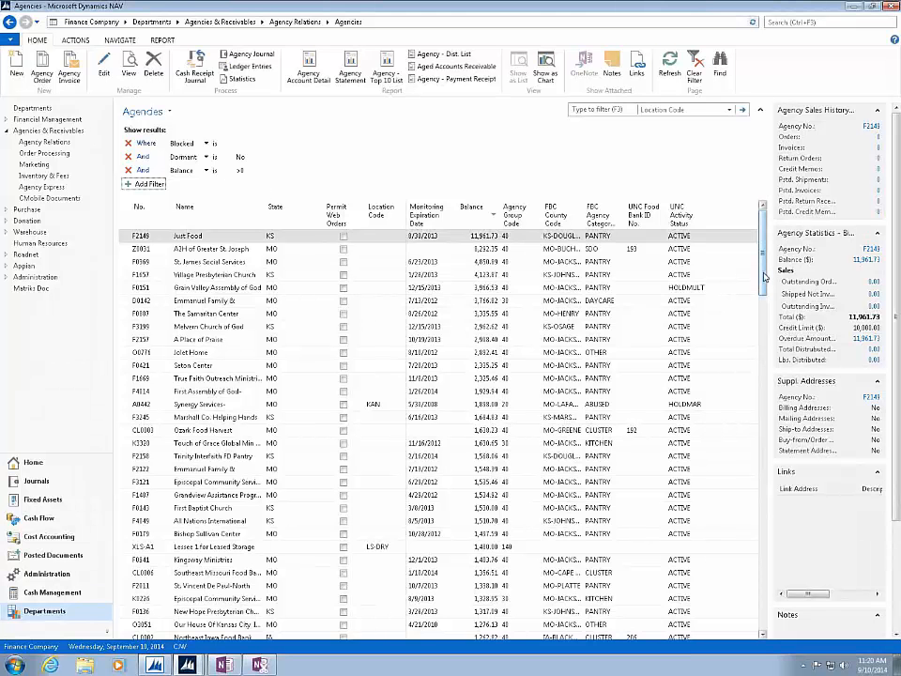
- Sort the filtered agencies by Balance ascending, then descending, and copy the link to this page
{"action": "left_click", "coordinate": [495, 217]}
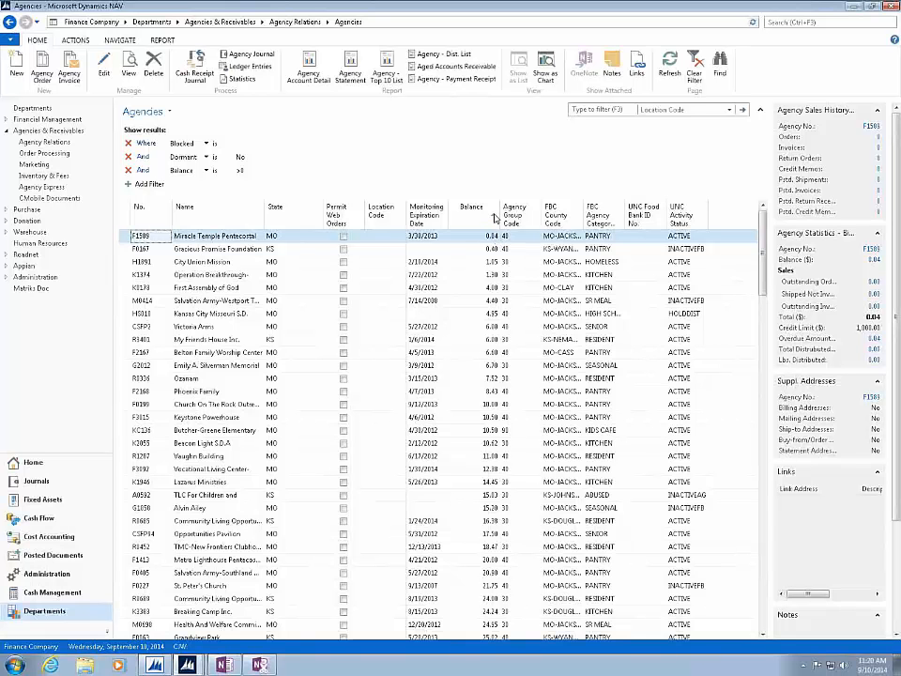
{"action": "left_click", "coordinate": [493, 210]}
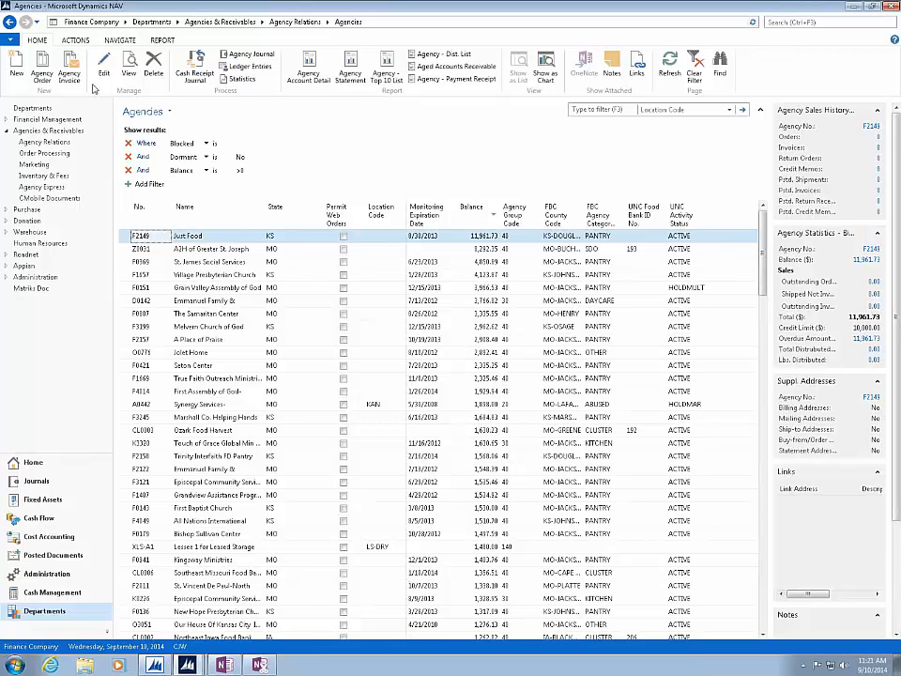
{"action": "left_click", "coordinate": [12, 41]}
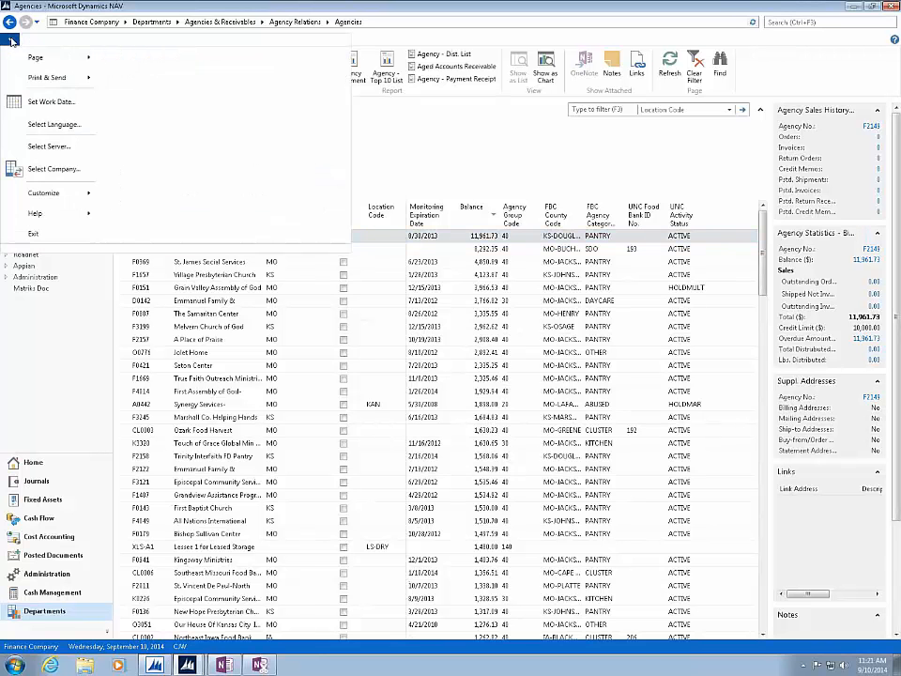
{"action": "mouse_move", "coordinate": [47, 59]}
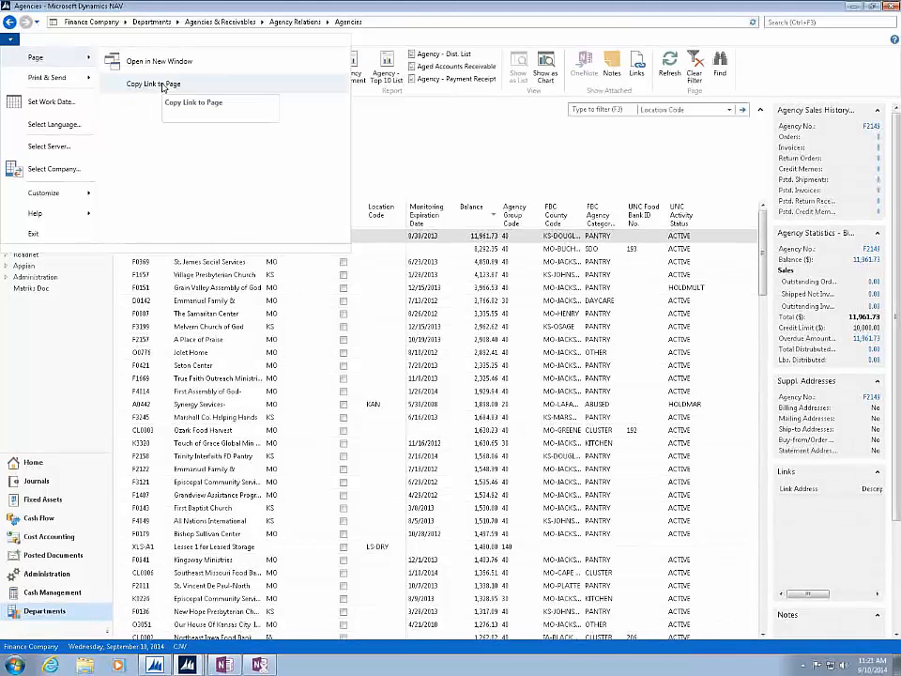
{"action": "left_click", "coordinate": [162, 85]}
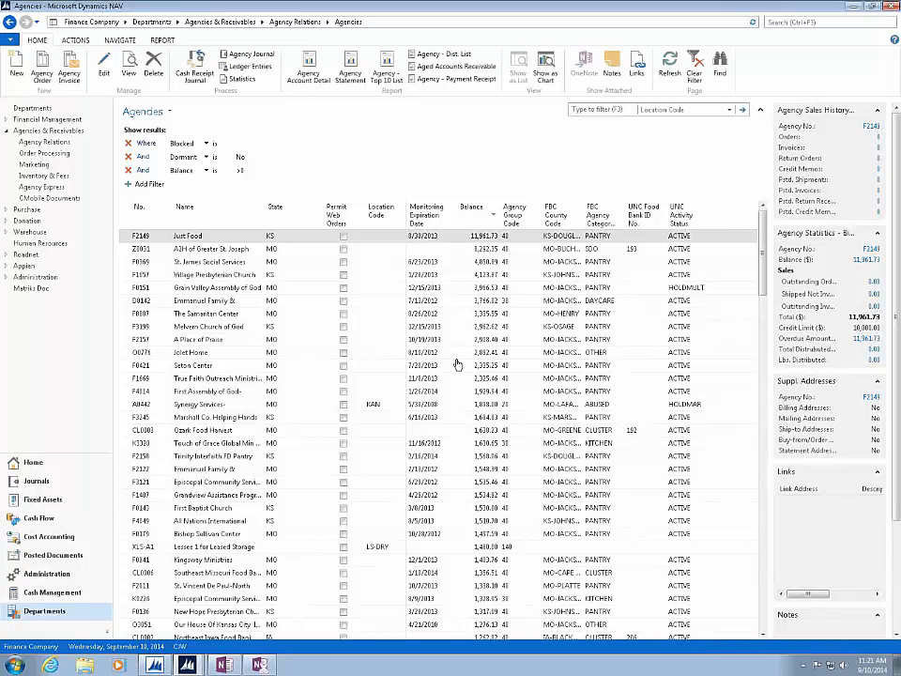
- Switch to OneNote and add a new section named "Agencies w Balance" to My Notebook
{"action": "left_click", "coordinate": [225, 667]}
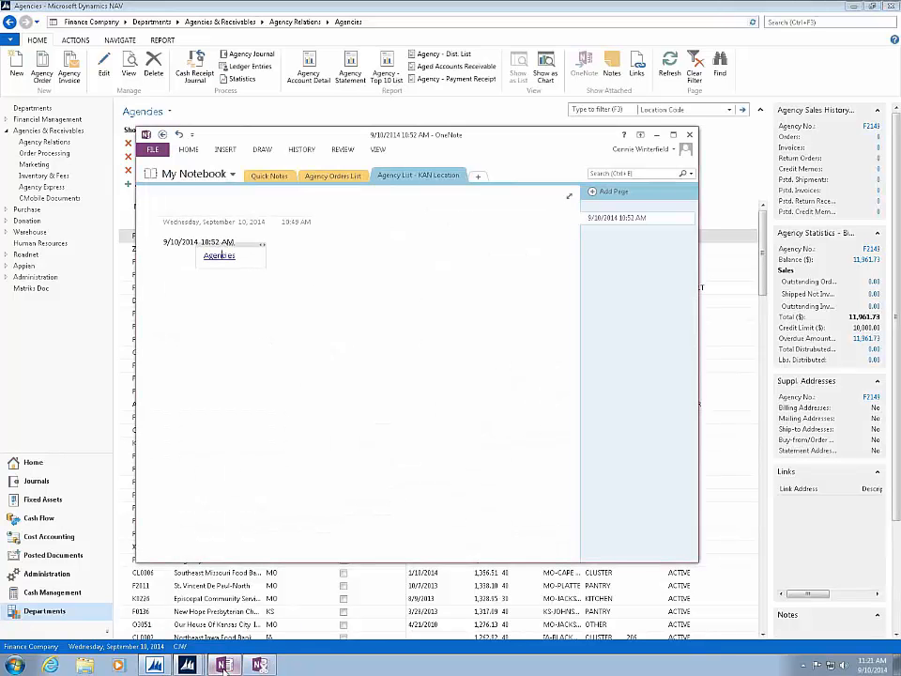
{"action": "left_click", "coordinate": [478, 178]}
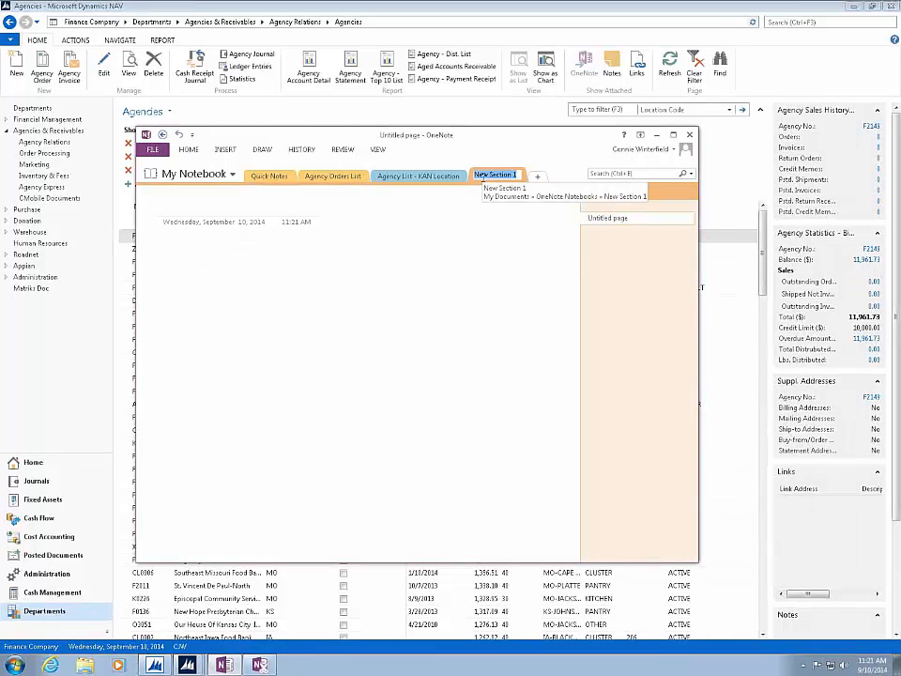
{"action": "type", "text": "Agencies"}
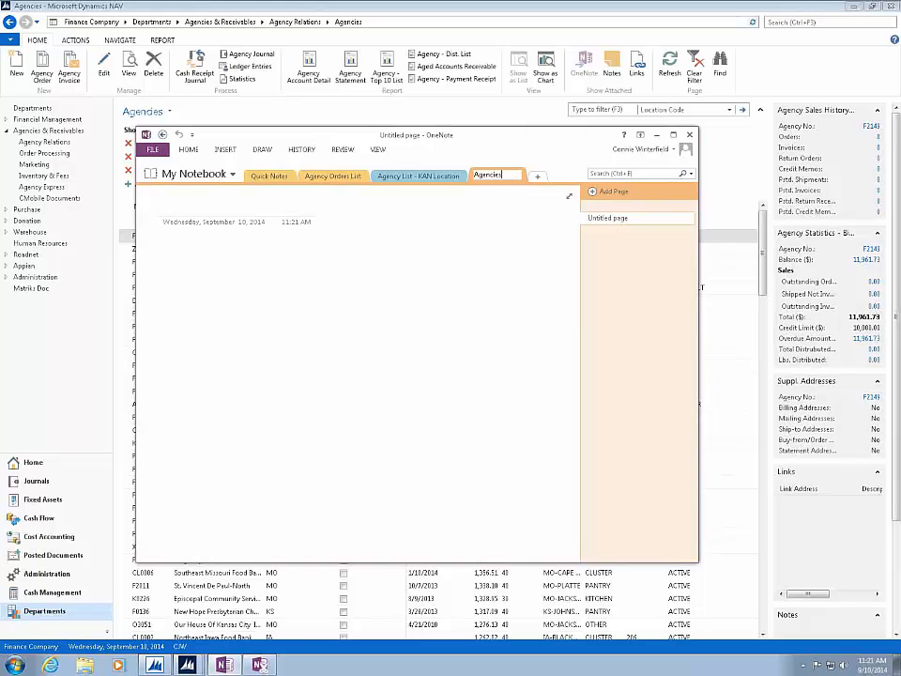
{"action": "type", "text": " w Balance"}
{"action": "key", "text": "Return"}
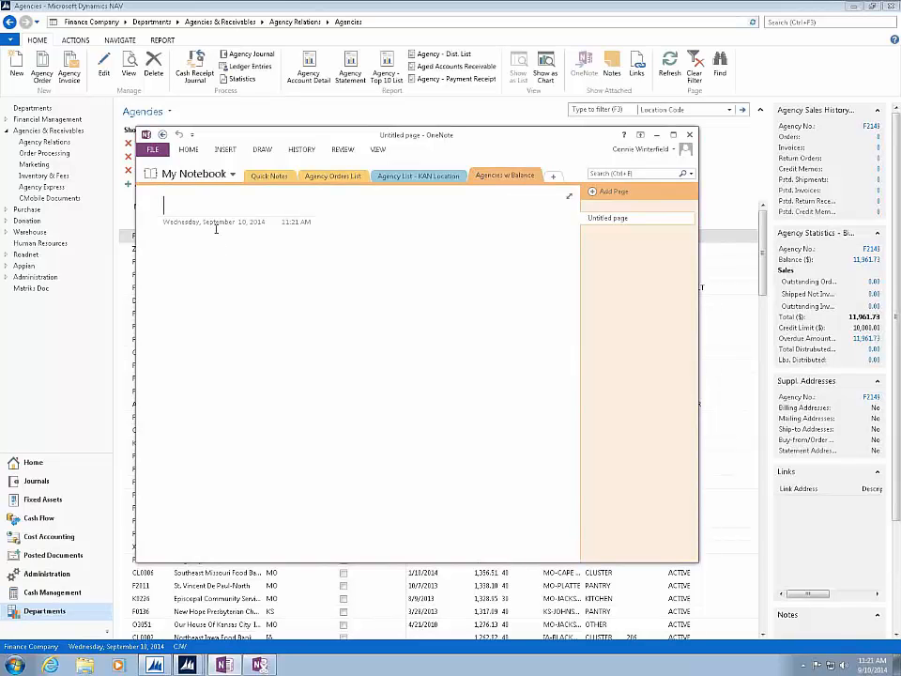
- Paste the copied Agencies link into the new page's title and again into the page body below it
{"action": "right_click", "coordinate": [215, 229]}
{"action": "left_click", "coordinate": [240, 280]}
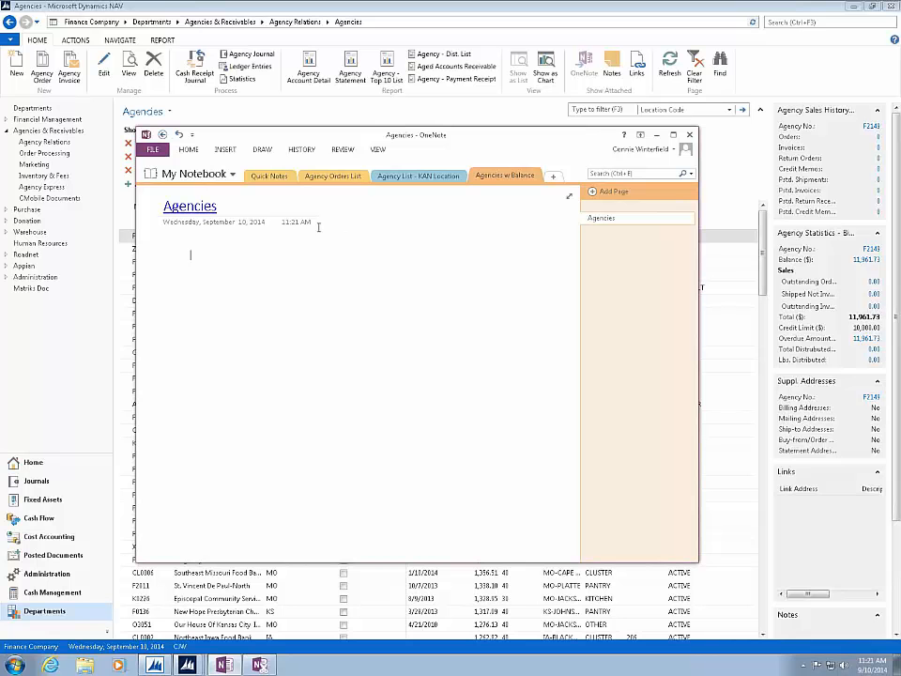
{"action": "right_click", "coordinate": [292, 238]}
{"action": "left_click", "coordinate": [315, 288]}
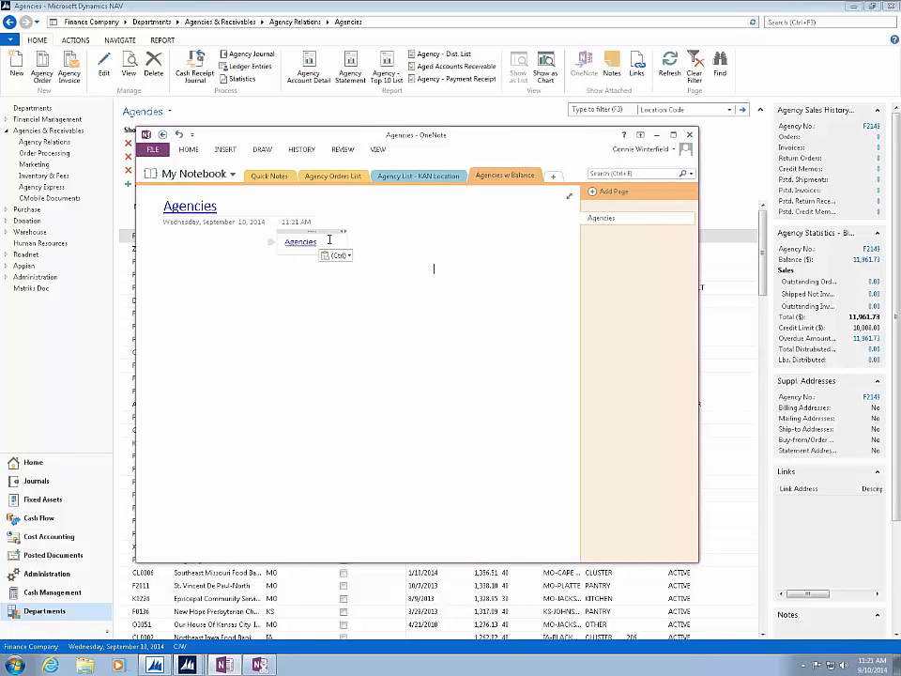
- Leave the list for the Agencies & Receivables page in Dynamics NAV, then open the Agencies link in OneNote's page body, accepting the security notice
{"action": "left_click", "coordinate": [51, 130]}
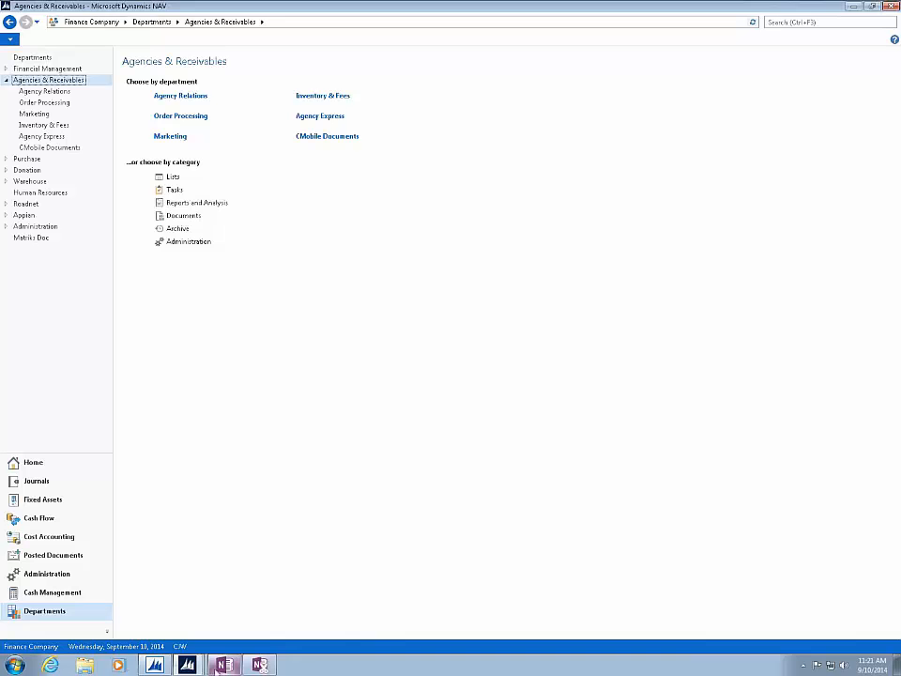
{"action": "left_click", "coordinate": [224, 665]}
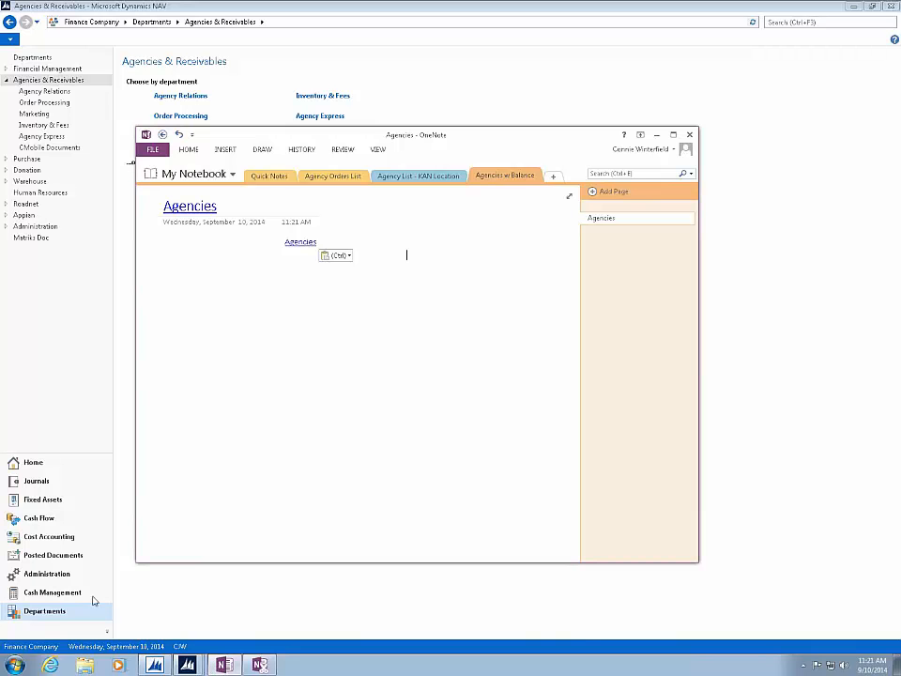
{"action": "left_click", "coordinate": [299, 245]}
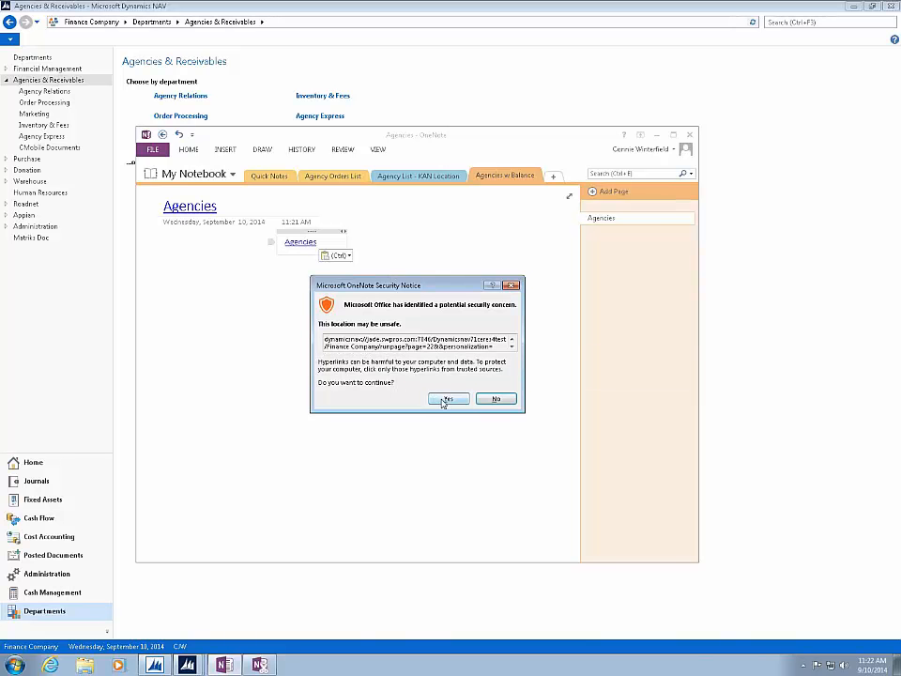
{"action": "left_click", "coordinate": [443, 400]}
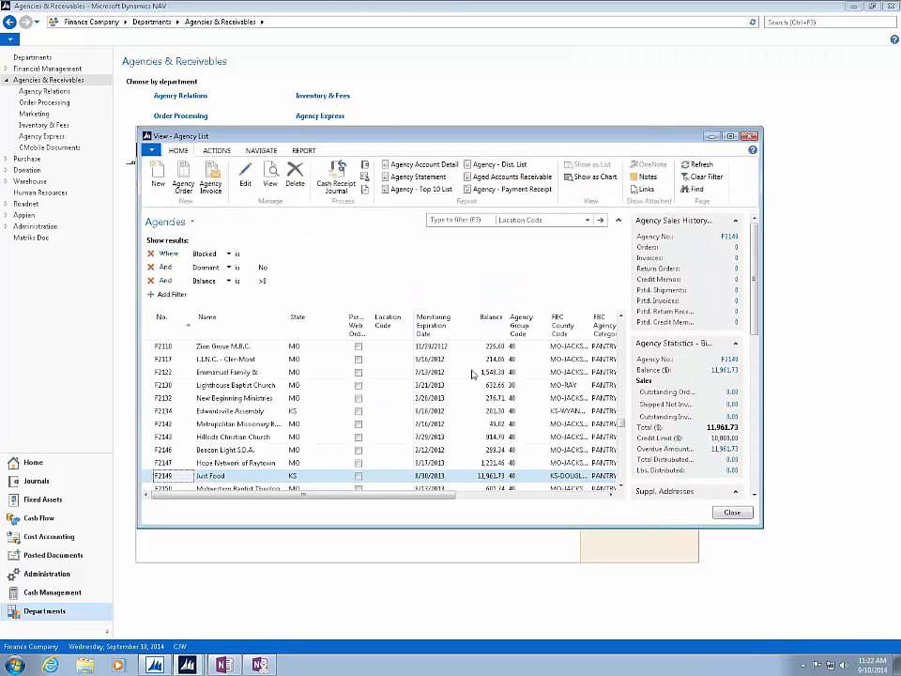
- Maximize the linked Agency List window, sort it by Balance ascending, then descending, and close it
{"action": "left_click", "coordinate": [733, 137]}
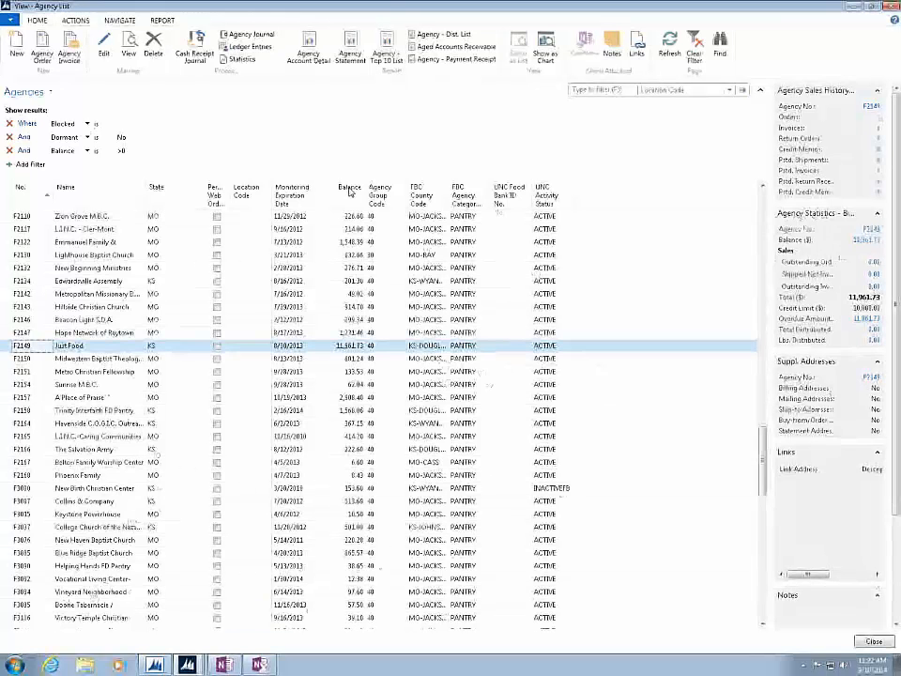
{"action": "left_click", "coordinate": [350, 189]}
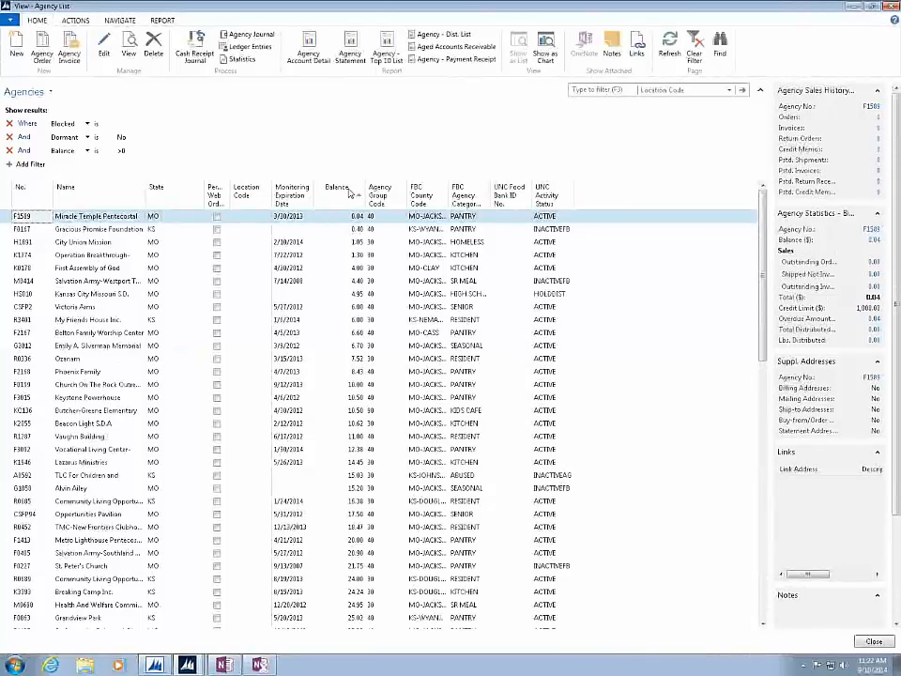
{"action": "left_click", "coordinate": [350, 192]}
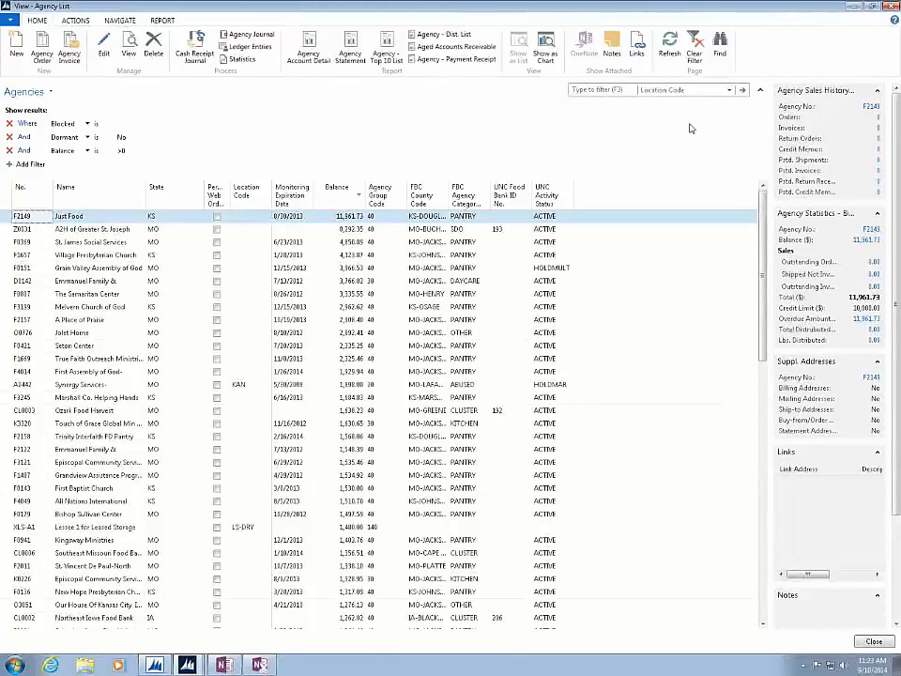
{"action": "left_click", "coordinate": [893, 6]}
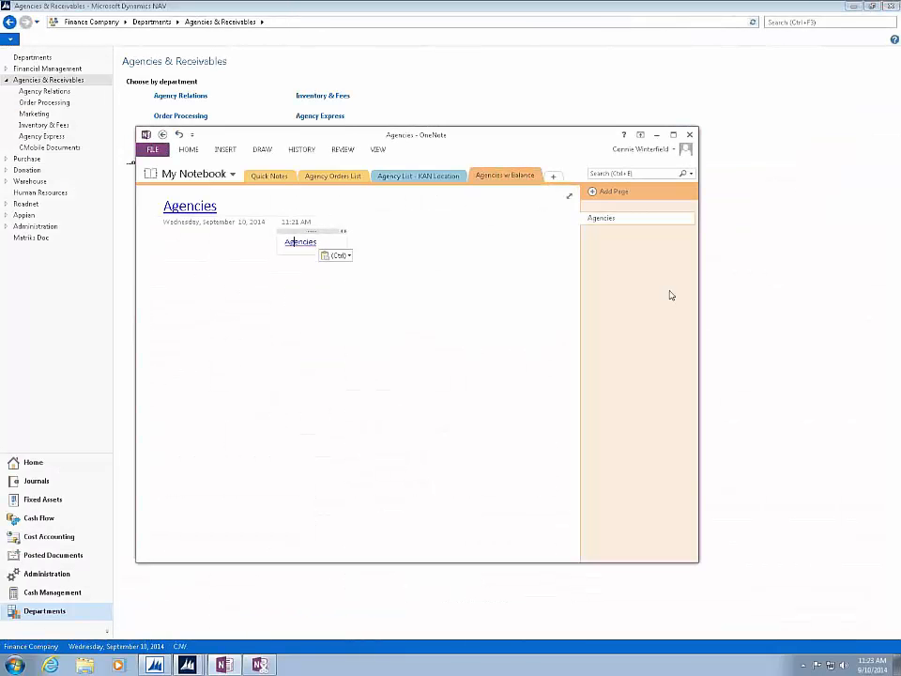
{"action": "left_click", "coordinate": [10, 39]}
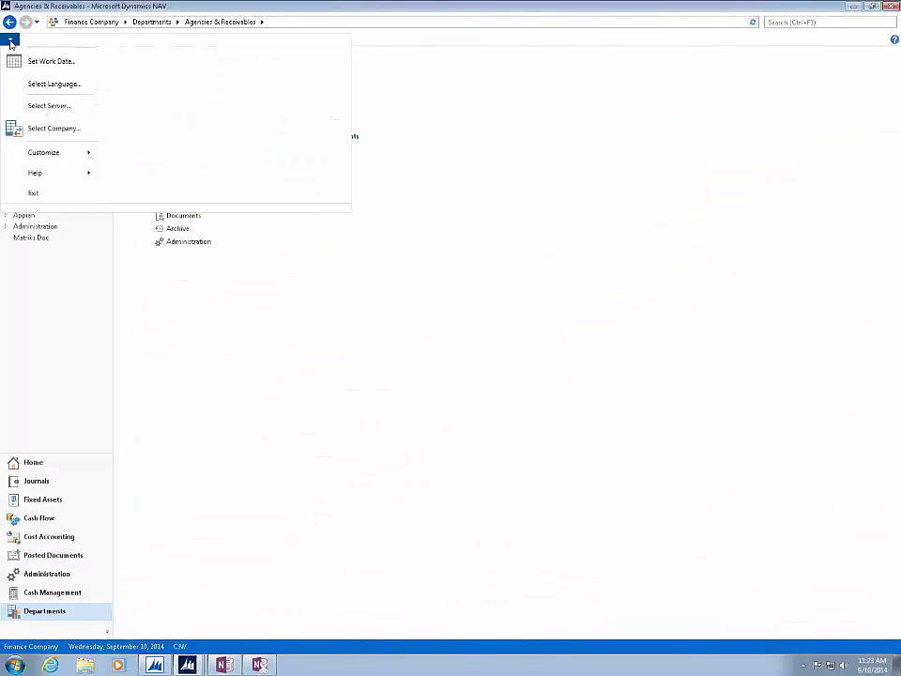
{"action": "left_click", "coordinate": [468, 137]}
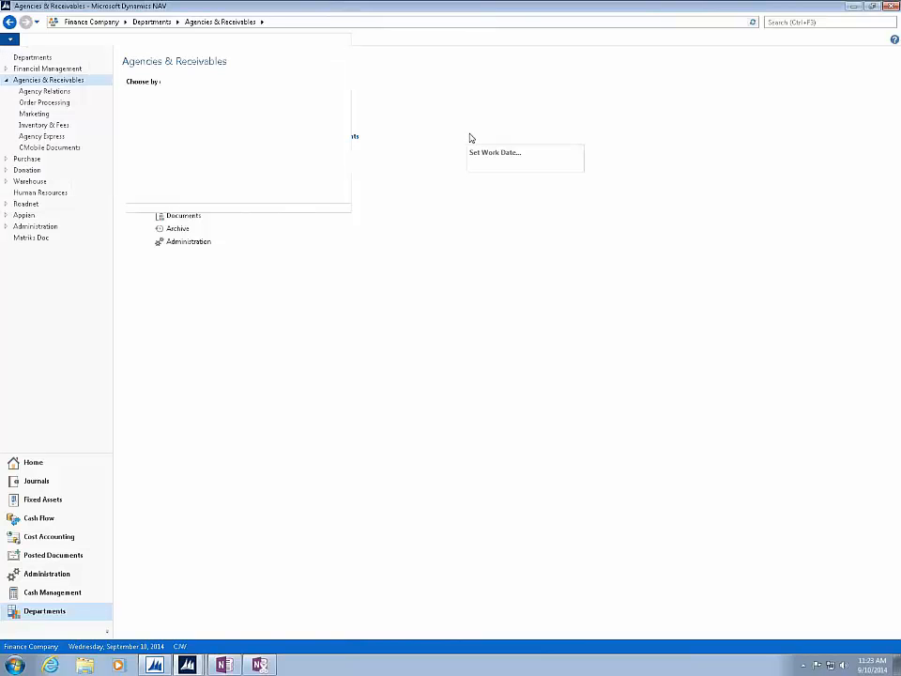
- Open the Agencies list under Agency Relations, choose CutePDF Writer as the printer for the page, and cancel printing
{"action": "left_click", "coordinate": [39, 92]}
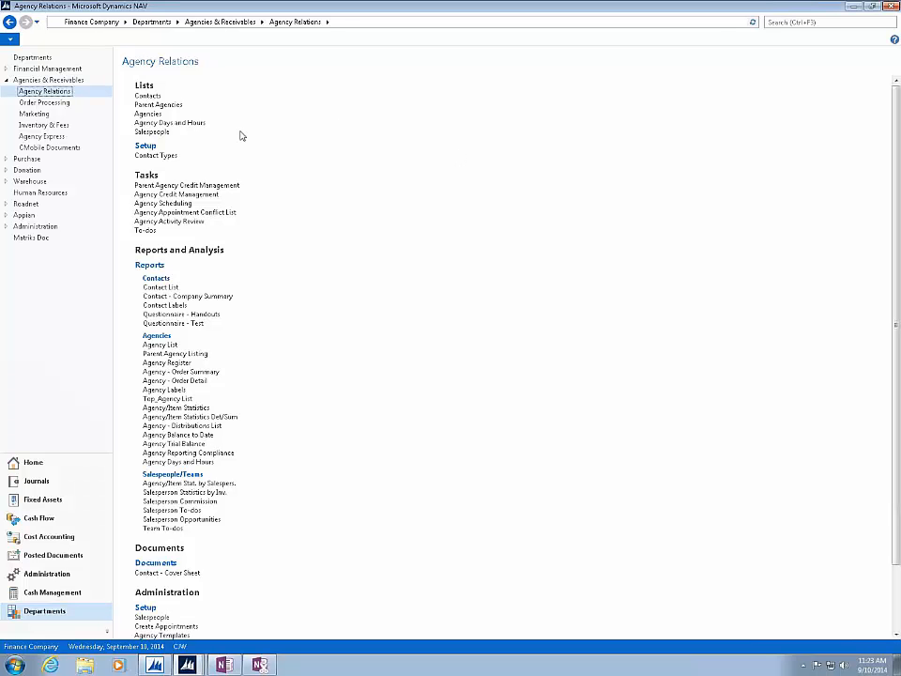
{"action": "left_click", "coordinate": [141, 115]}
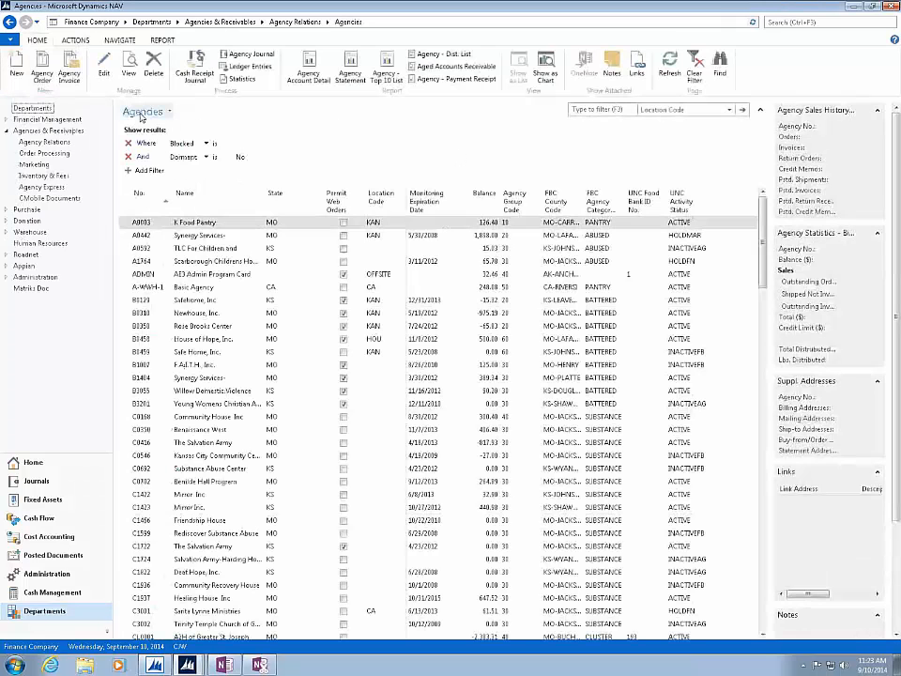
{"action": "left_click", "coordinate": [9, 39]}
{"action": "mouse_move", "coordinate": [31, 60]}
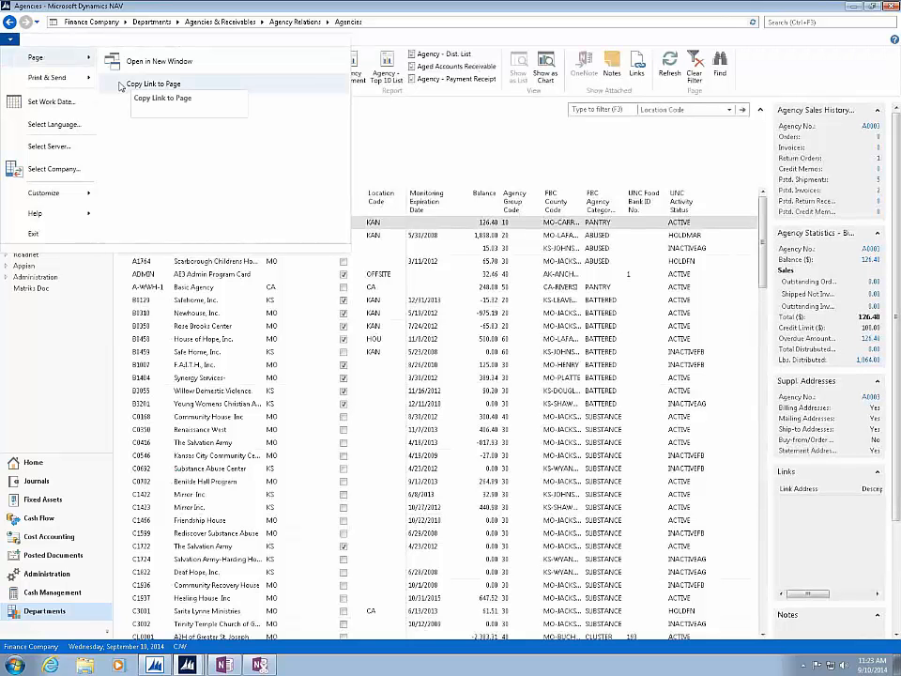
{"action": "mouse_move", "coordinate": [74, 82]}
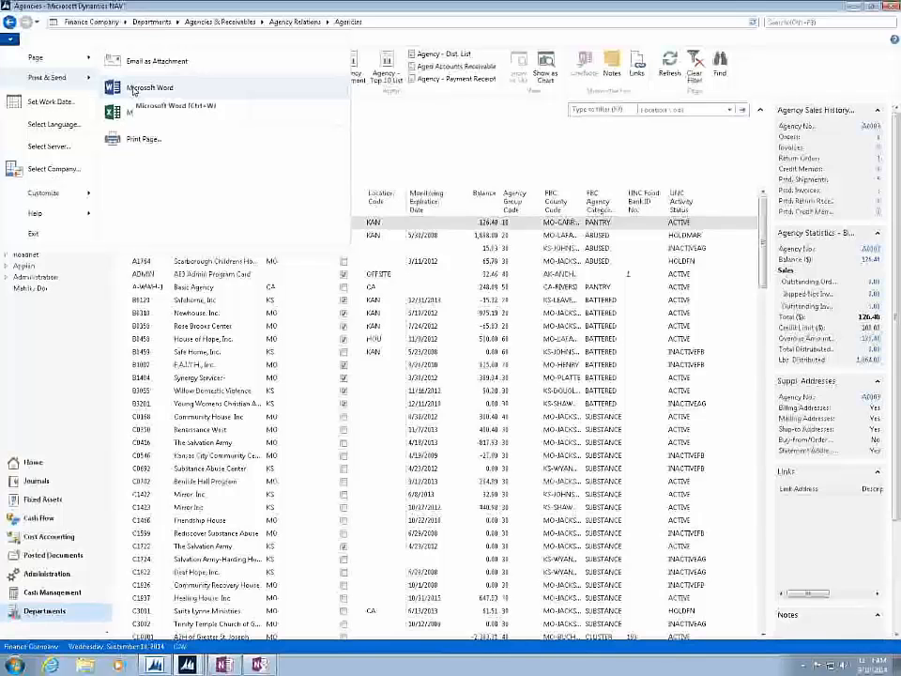
{"action": "left_click", "coordinate": [139, 140]}
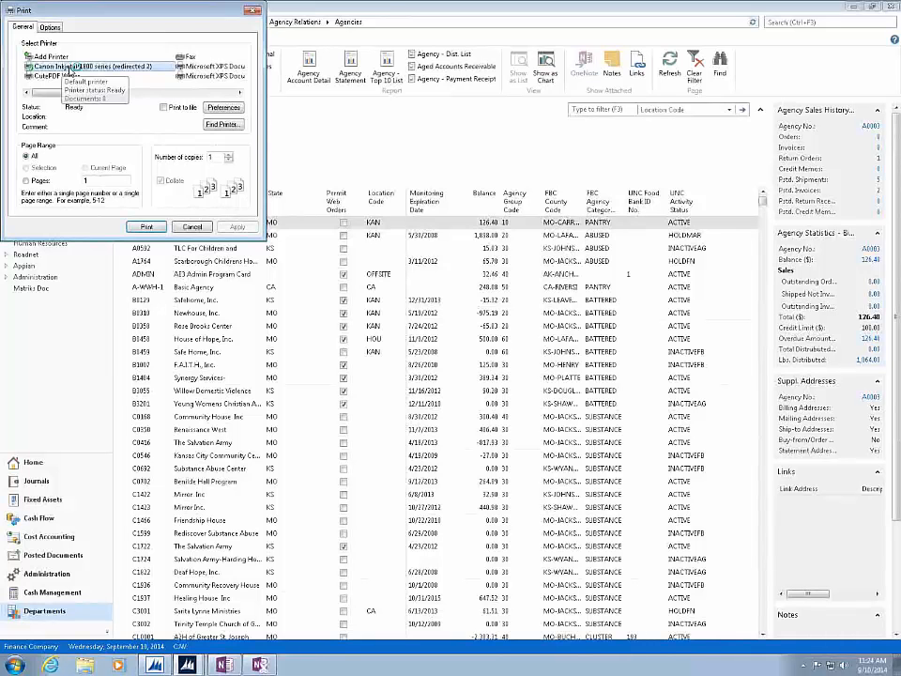
{"action": "left_click", "coordinate": [109, 75]}
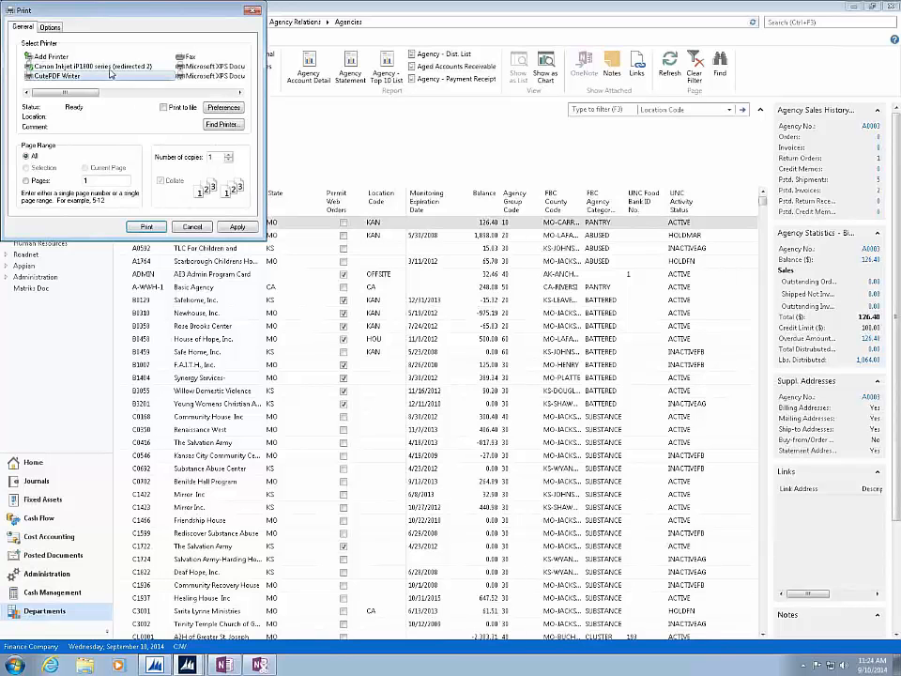
{"action": "left_click", "coordinate": [188, 229]}
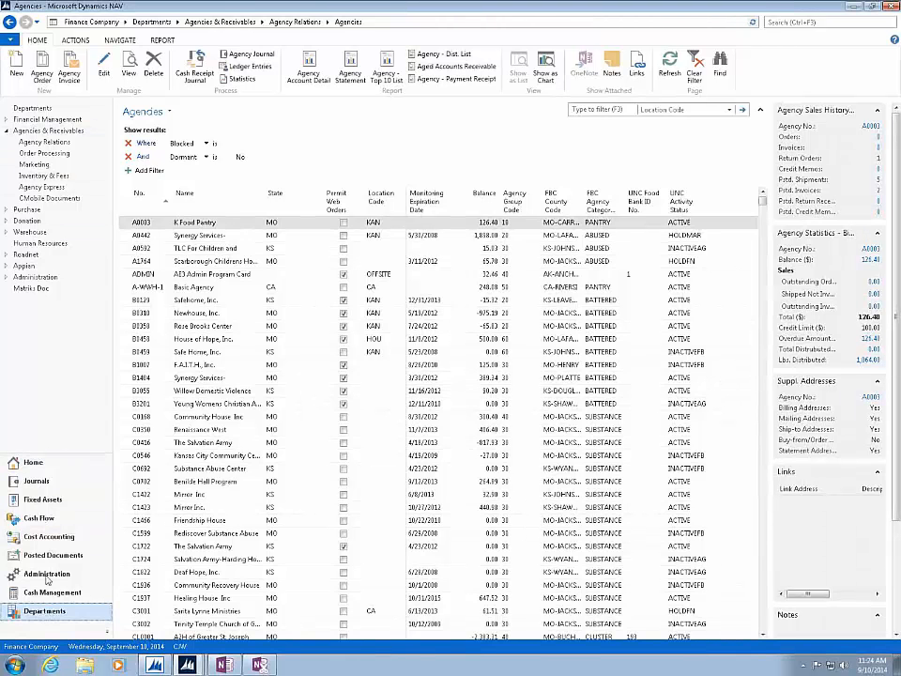
- Open the Trial Balance report from the Reports and Analysis category of Financial Management
{"action": "left_click", "coordinate": [49, 119]}
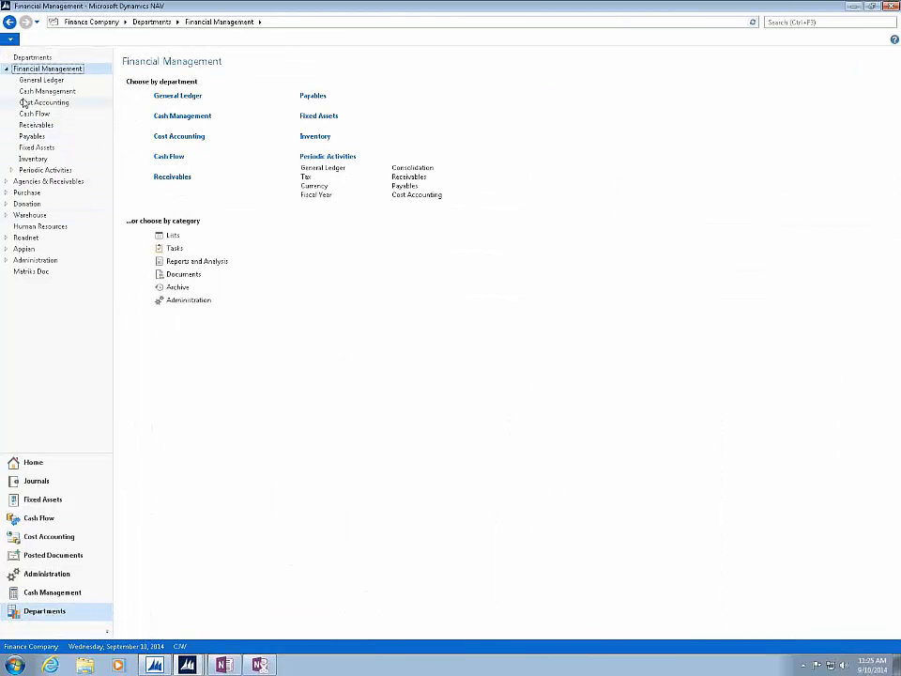
{"action": "left_click", "coordinate": [6, 182]}
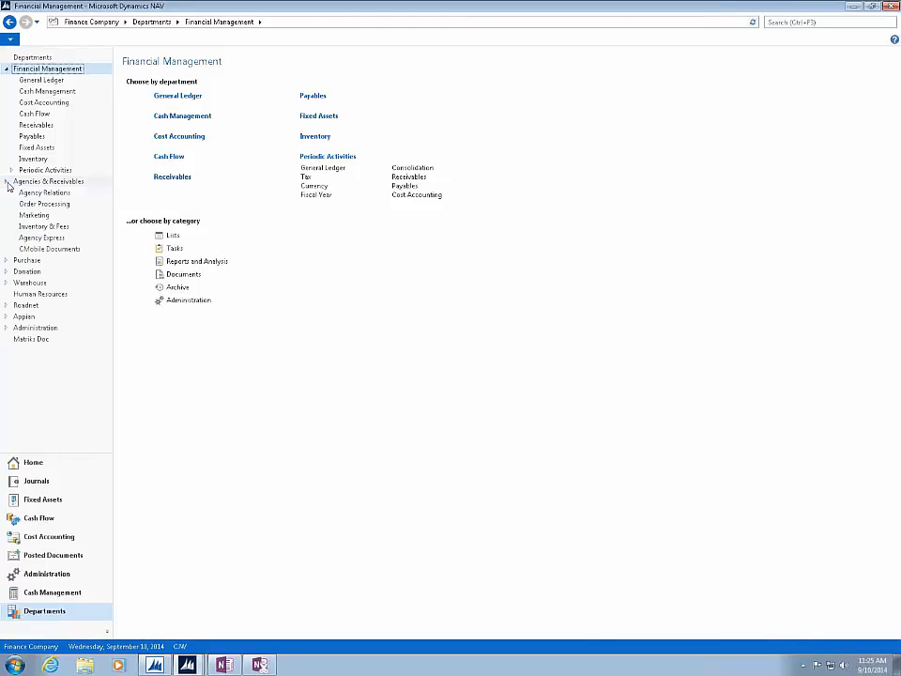
{"action": "left_click", "coordinate": [180, 262]}
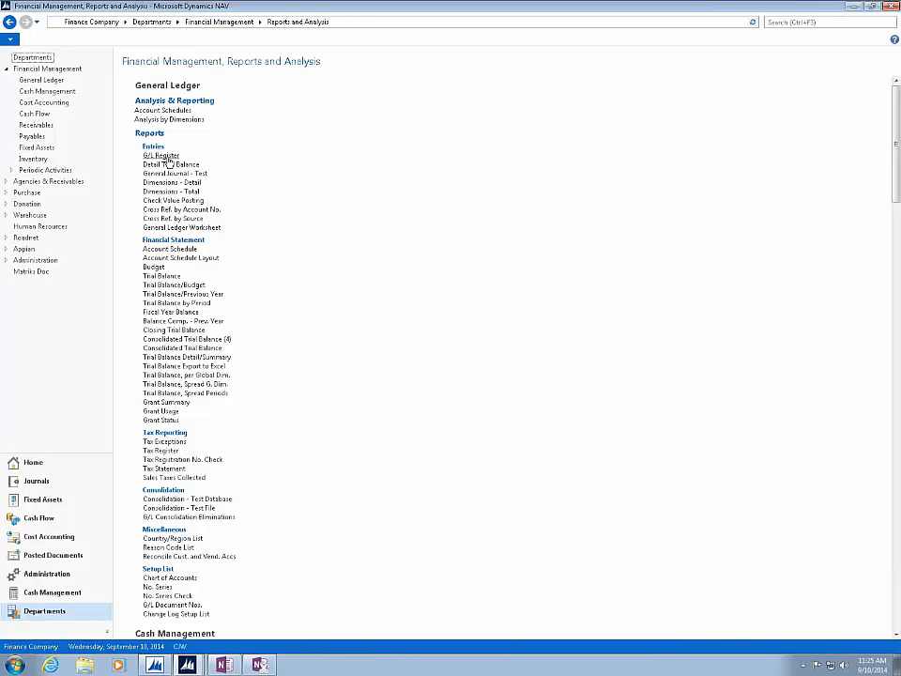
{"action": "left_click", "coordinate": [155, 278]}
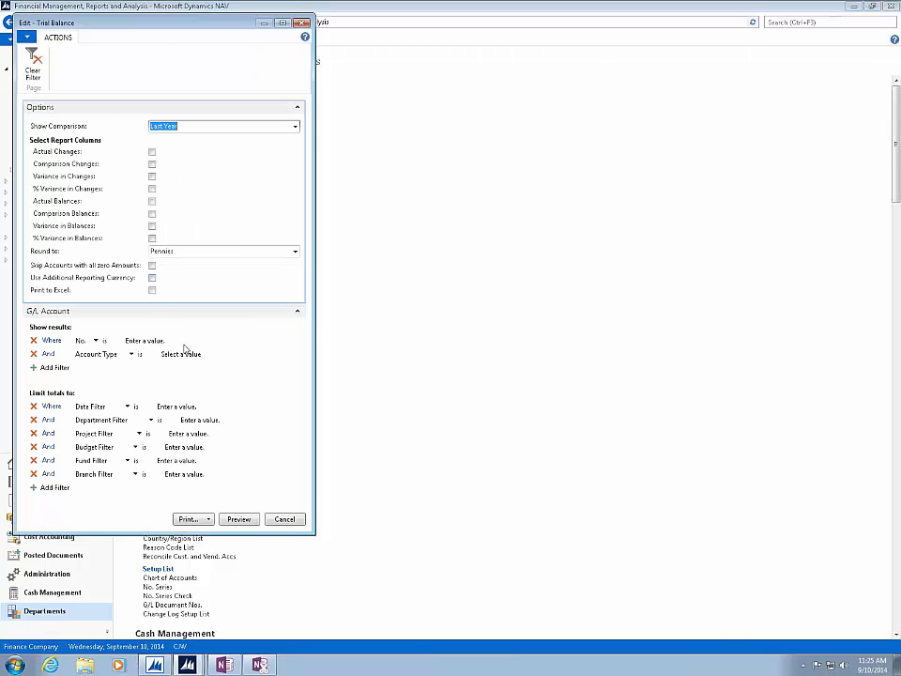
- Set the Trial Balance date filter to the relative range t..1w
{"action": "left_click", "coordinate": [176, 407]}
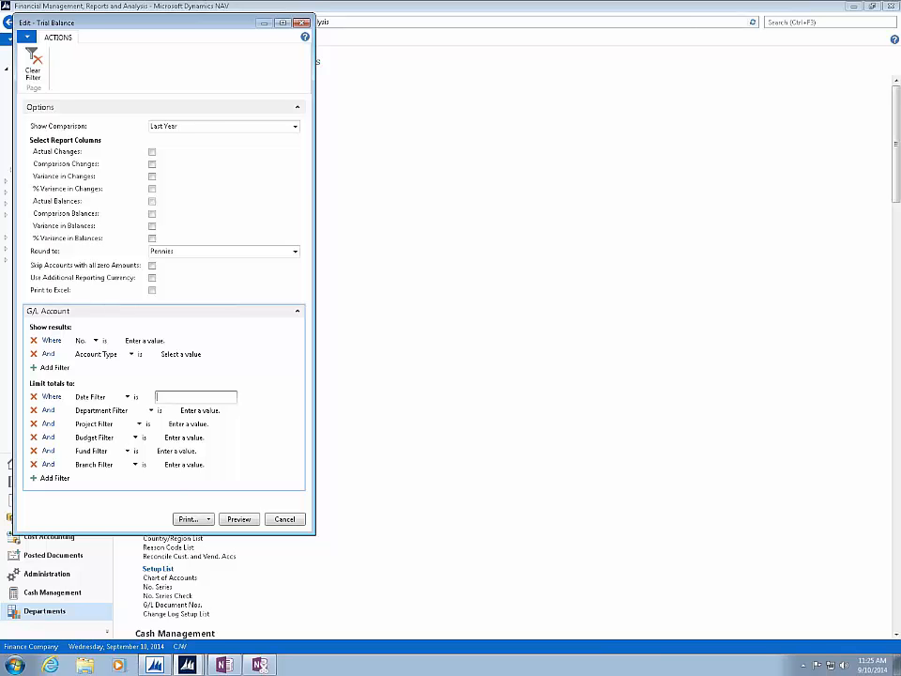
{"action": "type", "text": "1/1/14"}
{"action": "key", "text": "Tab"}
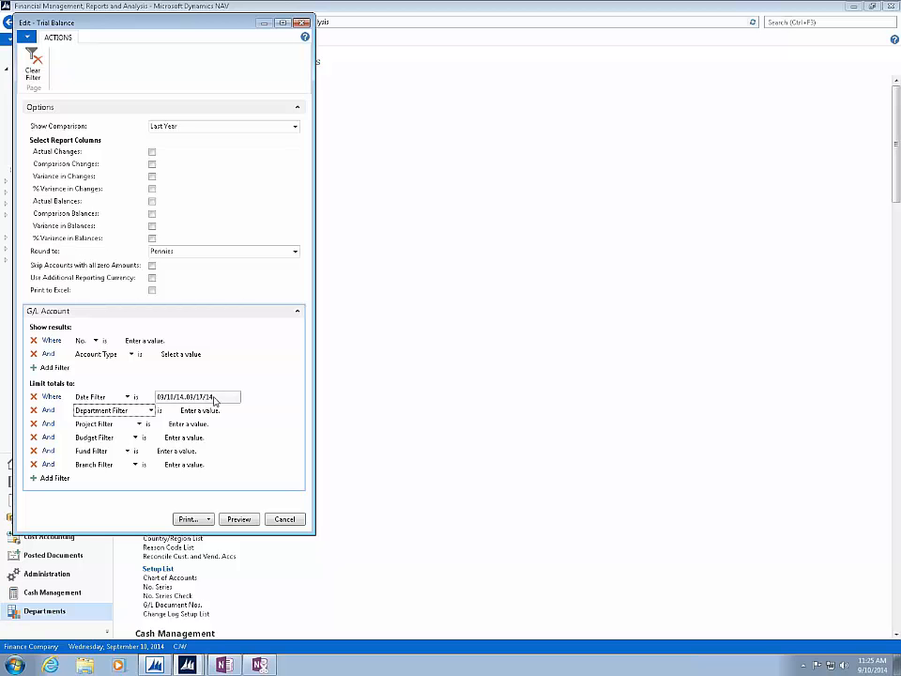
- Replace the Trial Balance date filter with the relative range -1w..t
{"action": "left_click", "coordinate": [169, 398]}
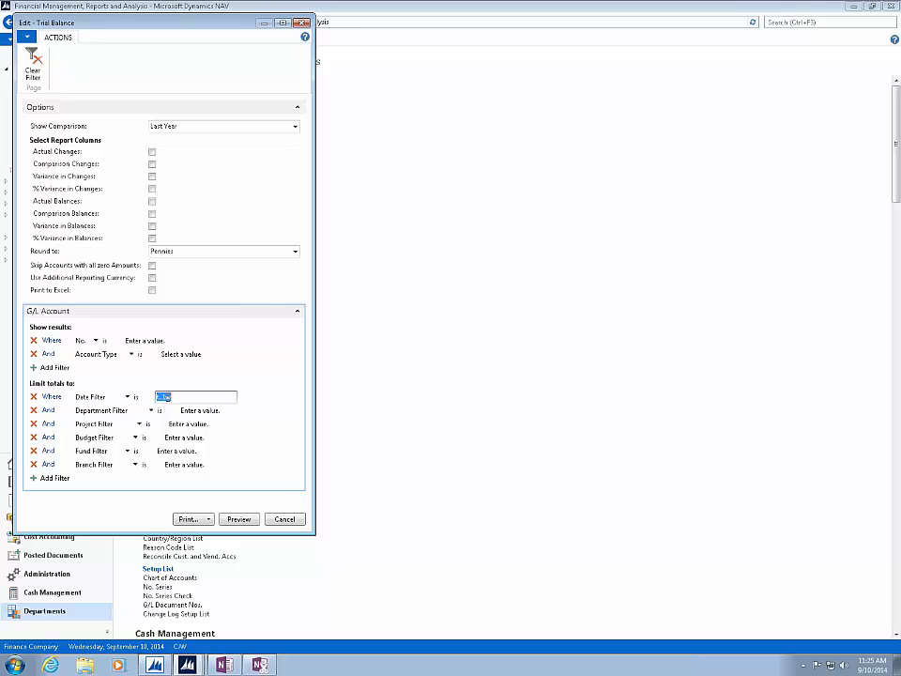
{"action": "type", "text": "-1w..t"}
{"action": "key", "text": "Tab"}
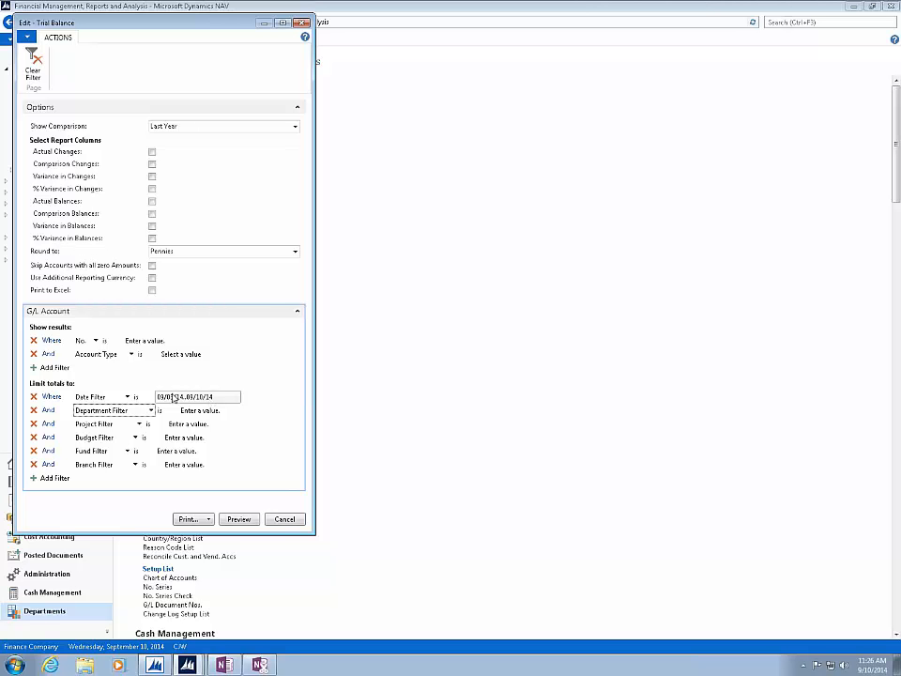
- Change the Trial Balance date filter to -1m..t, then cancel the report request
{"action": "left_click", "coordinate": [221, 398]}
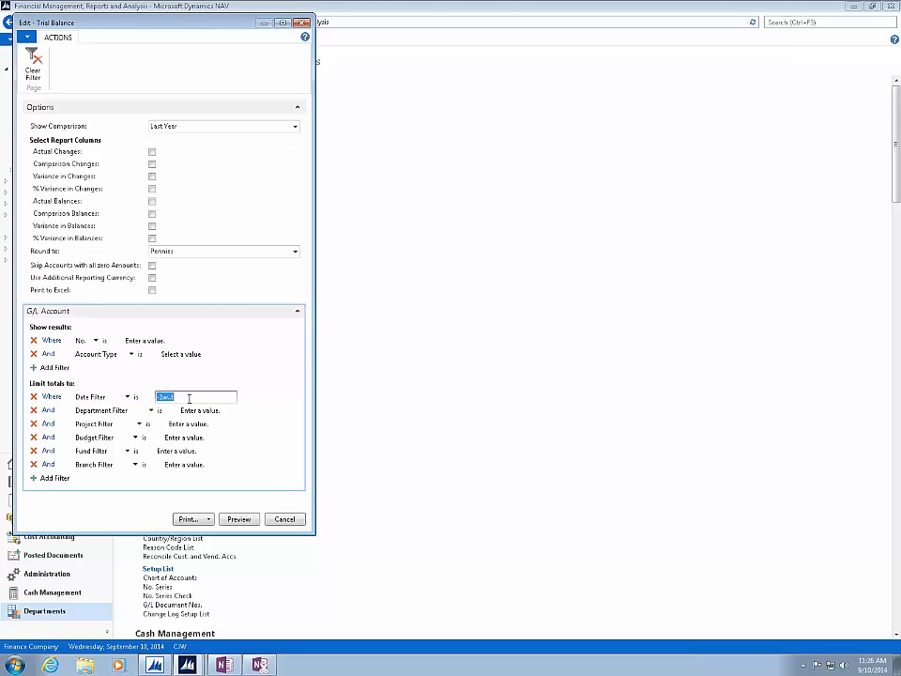
{"action": "left_click", "coordinate": [188, 398]}
{"action": "key", "text": "BackSpace"}
{"action": "key", "text": "BackSpace"}
{"action": "key", "text": "BackSpace"}
{"action": "key", "text": "BackSpace"}
{"action": "type", "text": "m..t"}
{"action": "key", "text": "Tab"}
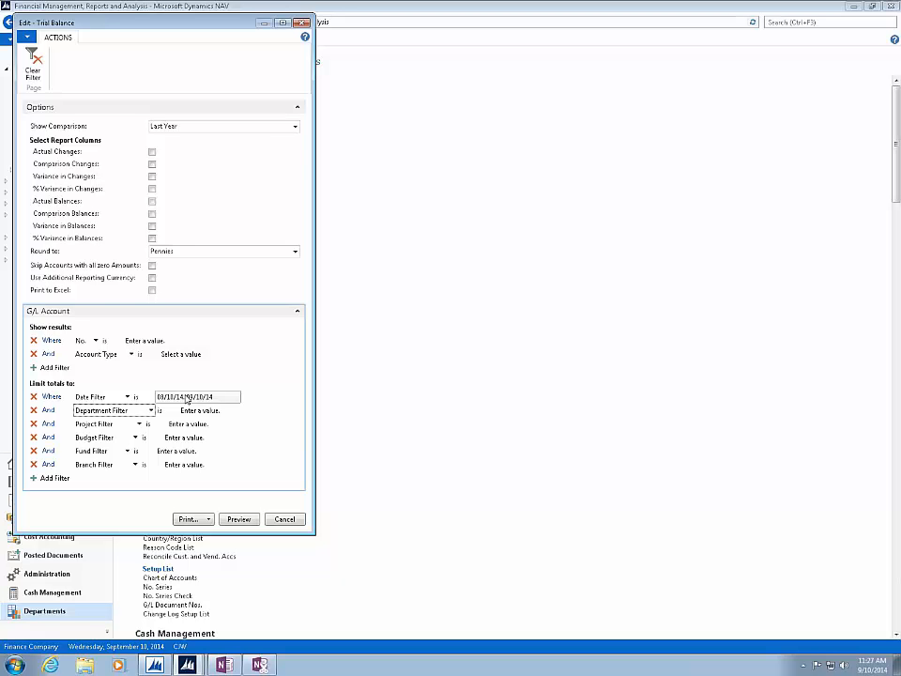
{"action": "left_click", "coordinate": [285, 519]}
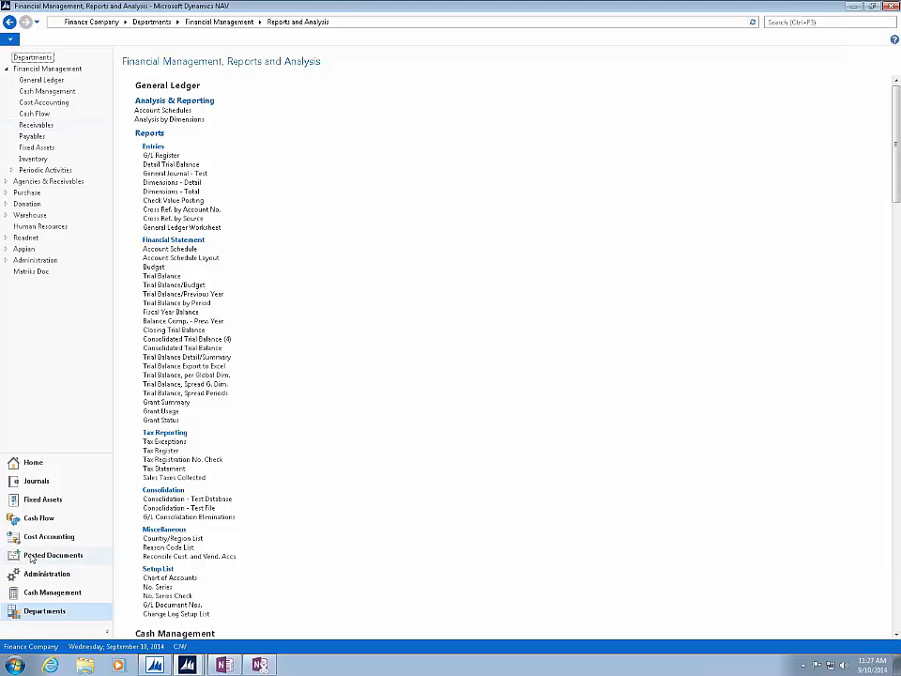
- Open the Agencies list from Agency Relations under Agencies & Receivables
{"action": "left_click", "coordinate": [52, 180]}
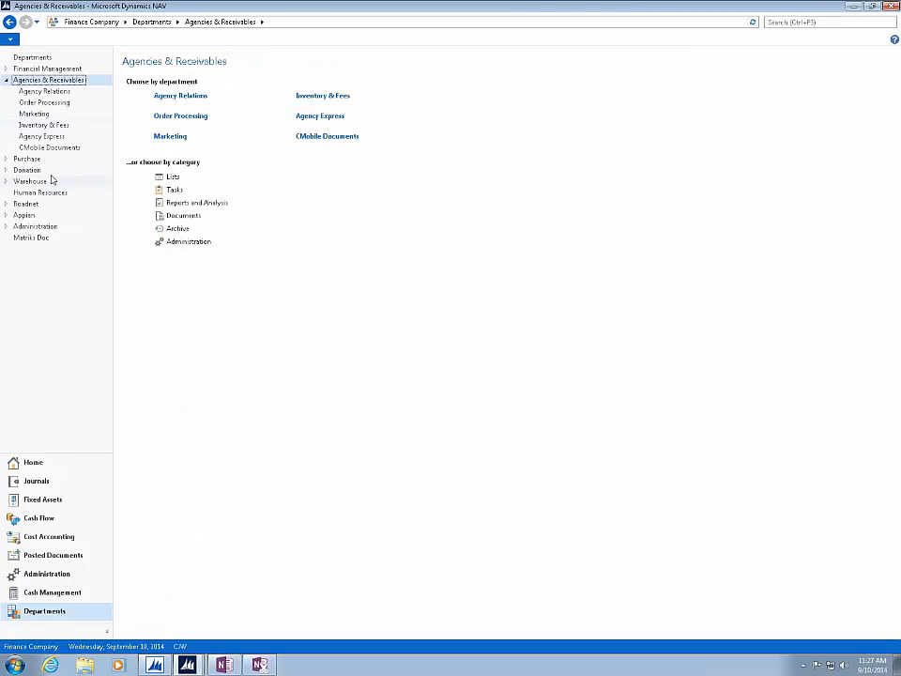
{"action": "left_click", "coordinate": [169, 96]}
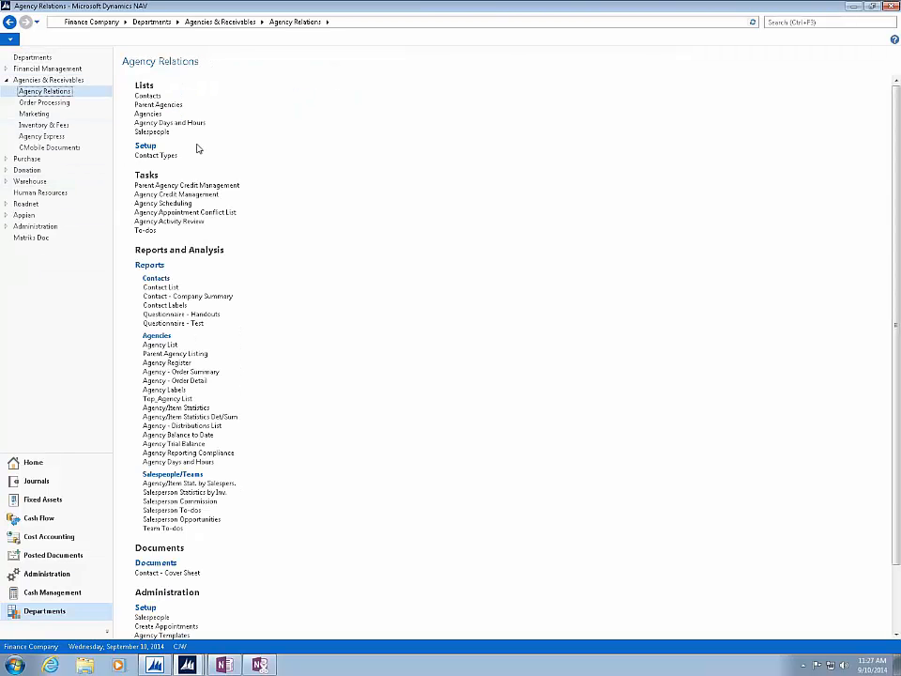
{"action": "left_click", "coordinate": [148, 113]}
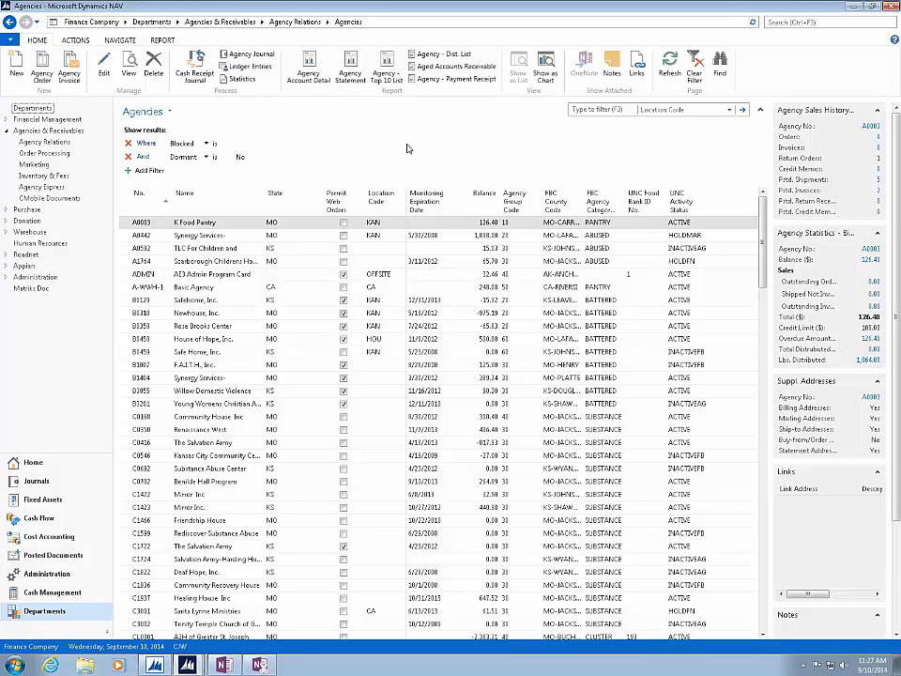
- Find the first and the next agency where Permit Web Orders matches Yes, then close the Find dialog
{"action": "left_click", "coordinate": [720, 69]}
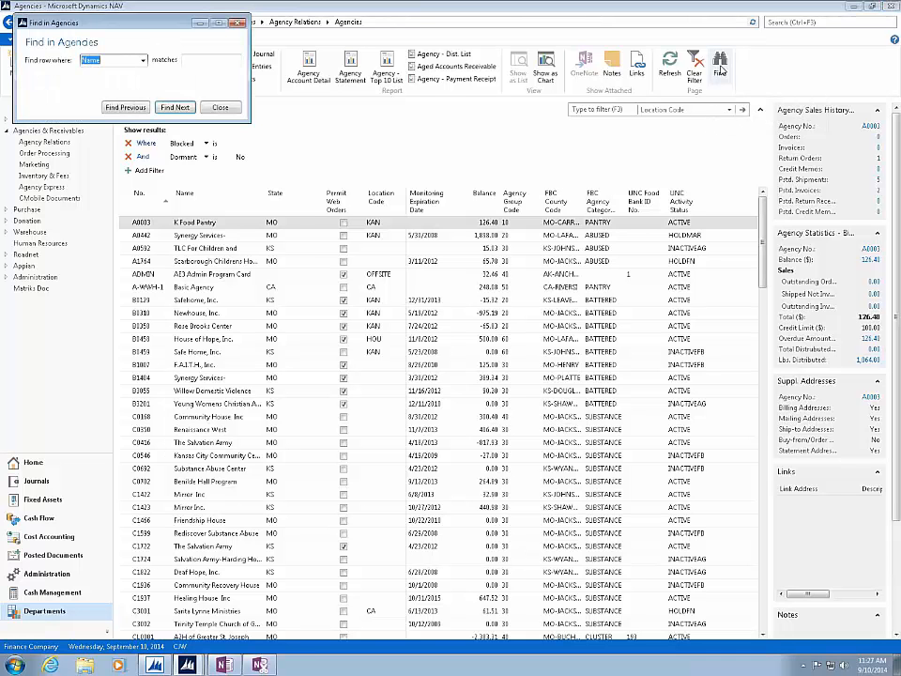
{"action": "left_click_drag", "start_coordinate": [161, 28], "coordinate": [527, 122]}
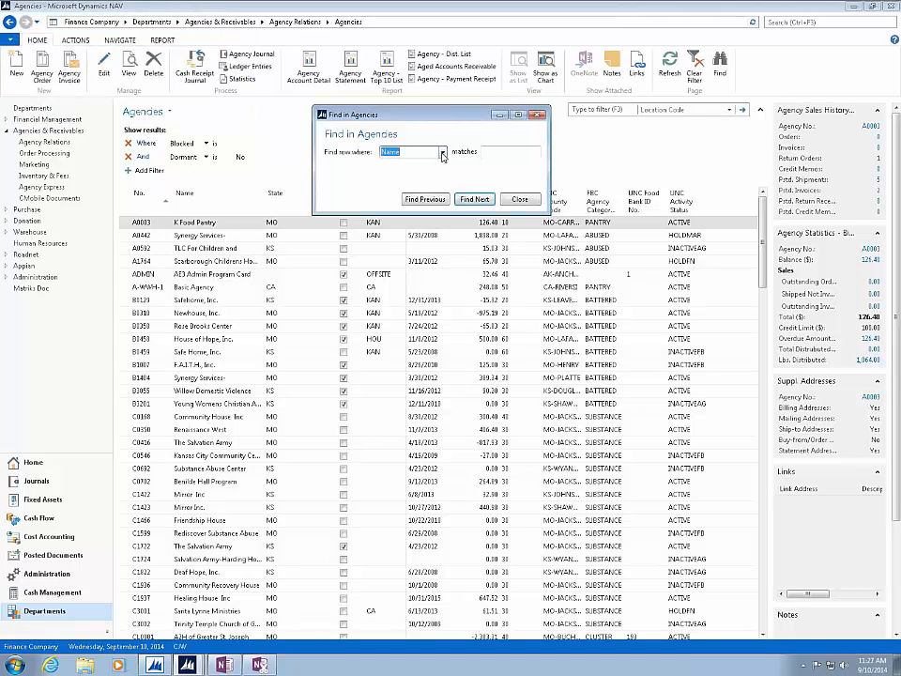
{"action": "left_click", "coordinate": [443, 156]}
{"action": "left_click", "coordinate": [409, 204]}
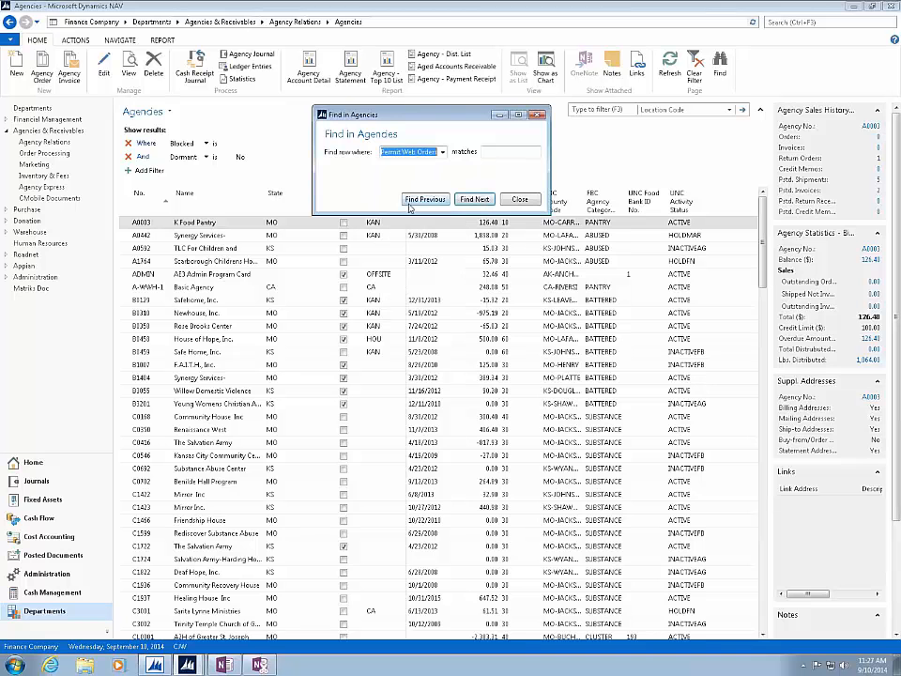
{"action": "left_click", "coordinate": [485, 152]}
{"action": "type", "text": "Yes"}
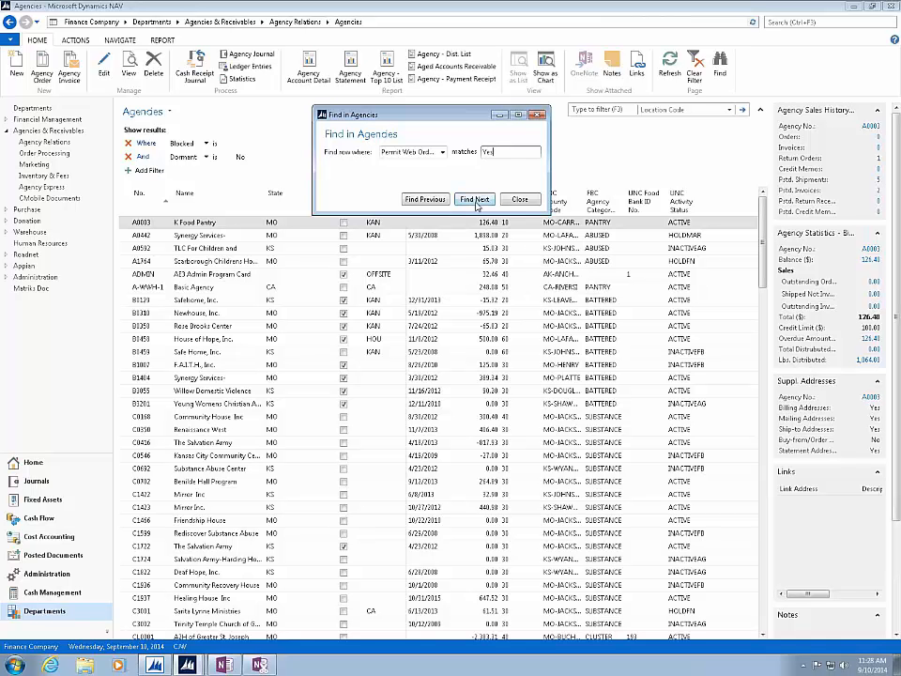
{"action": "left_click", "coordinate": [476, 201]}
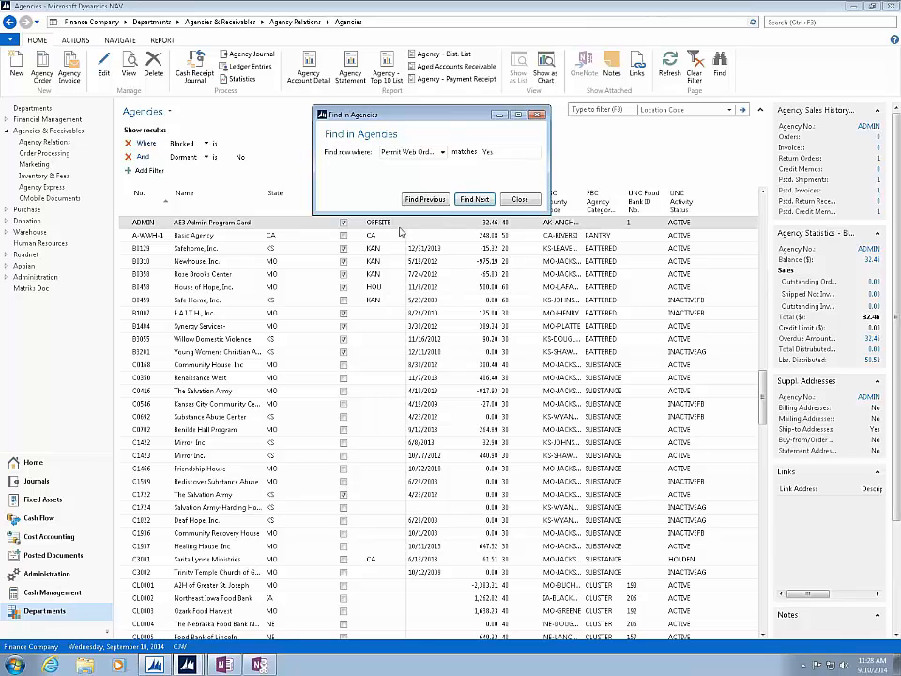
{"action": "left_click", "coordinate": [474, 200]}
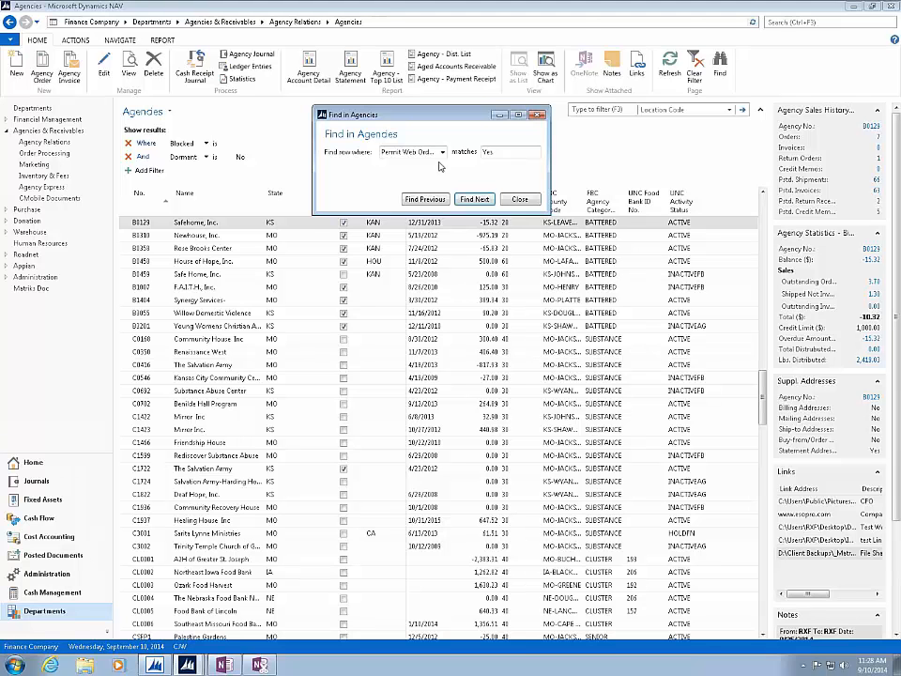
{"action": "left_click", "coordinate": [522, 200]}
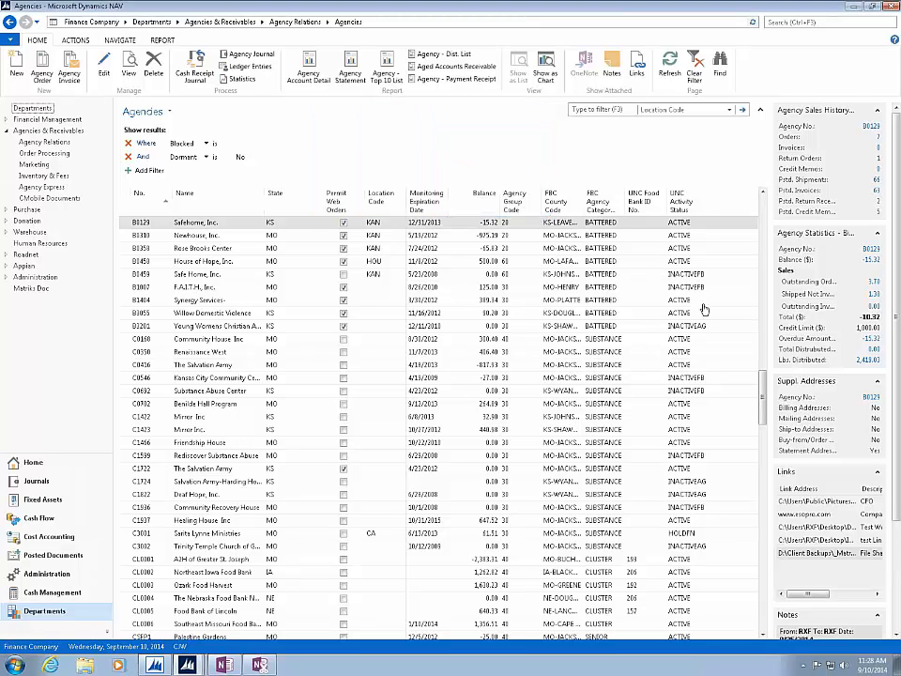
- Return to the first row of the Agencies list and find the next agency whose Location Code matches CA
{"action": "left_click", "coordinate": [619, 330]}
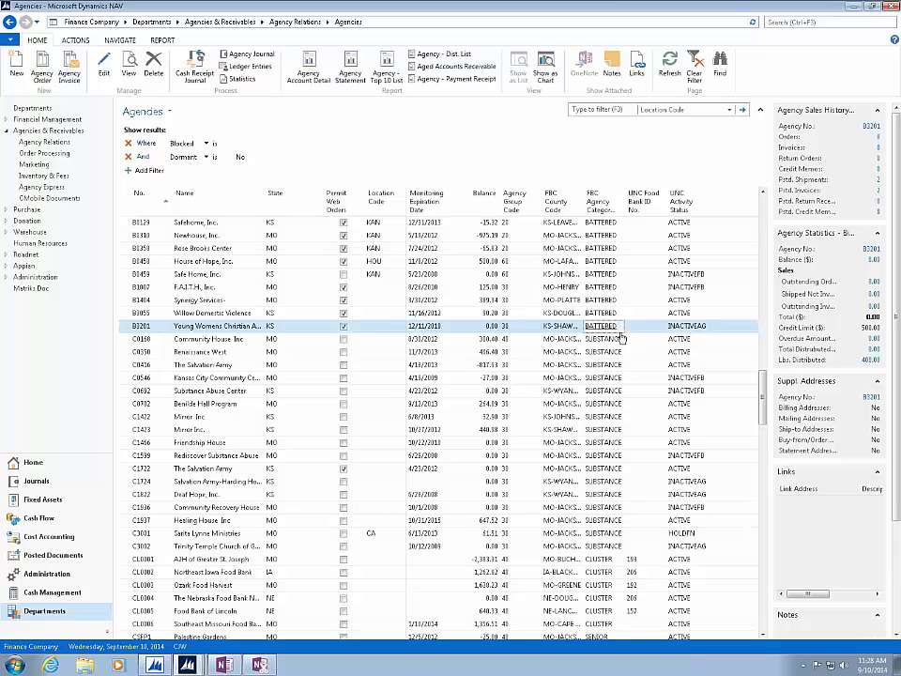
{"action": "key", "text": "ctrl+Home"}
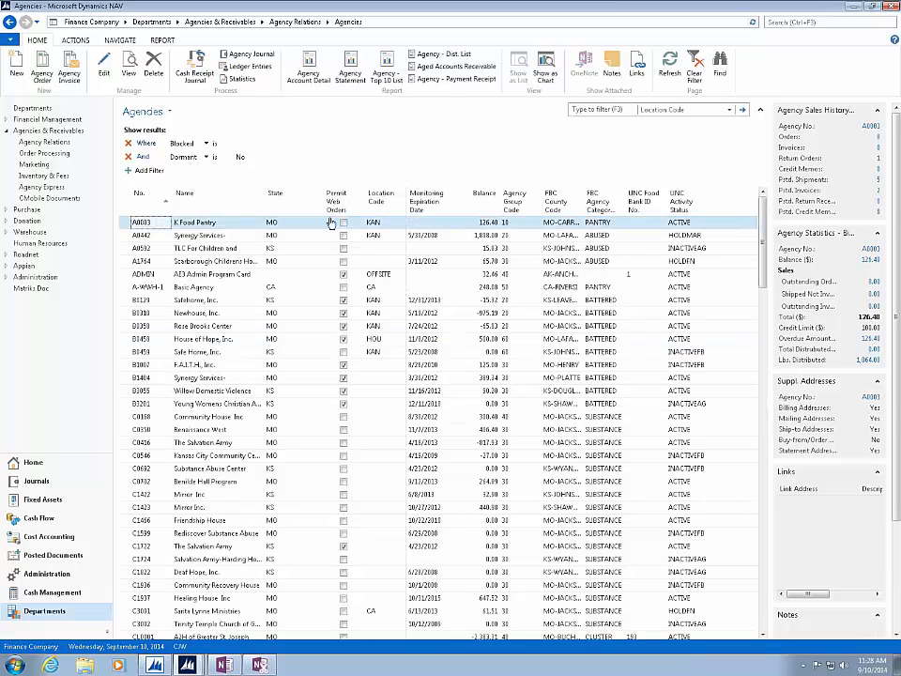
{"action": "left_click", "coordinate": [720, 67]}
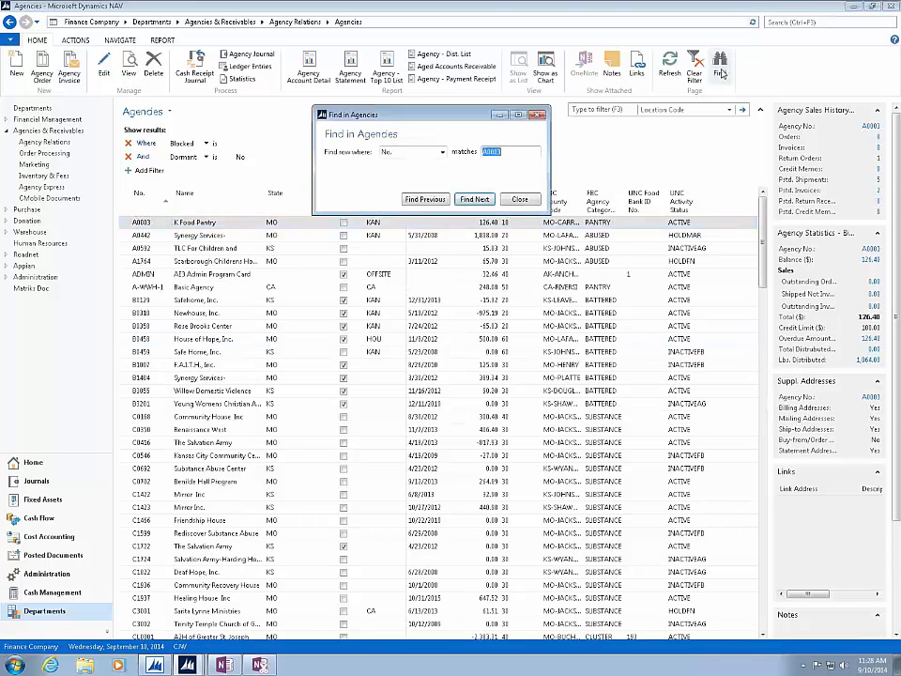
{"action": "left_click", "coordinate": [442, 153]}
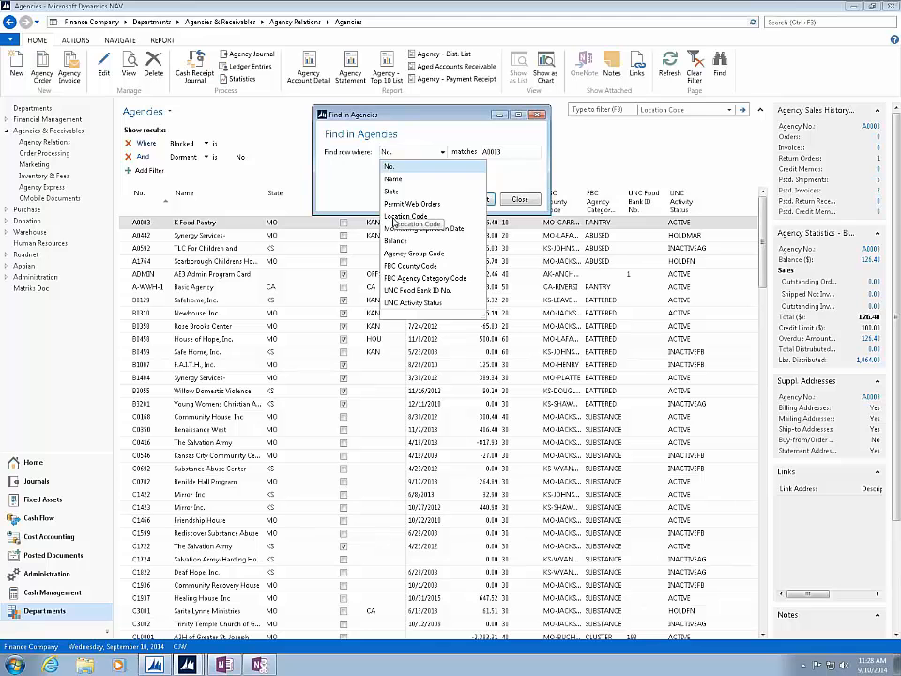
{"action": "left_click", "coordinate": [399, 217]}
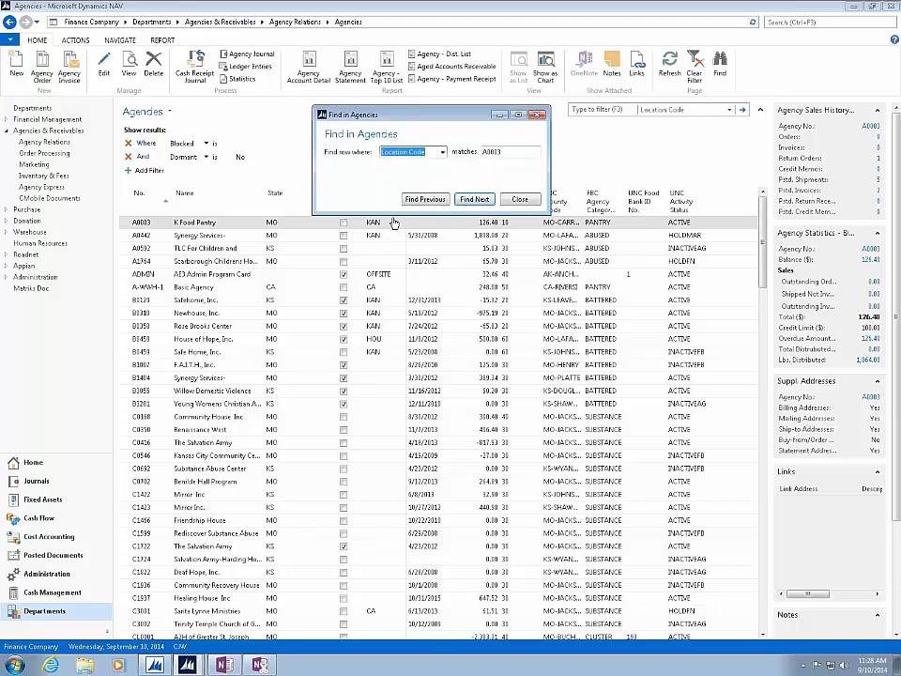
{"action": "left_click", "coordinate": [504, 154]}
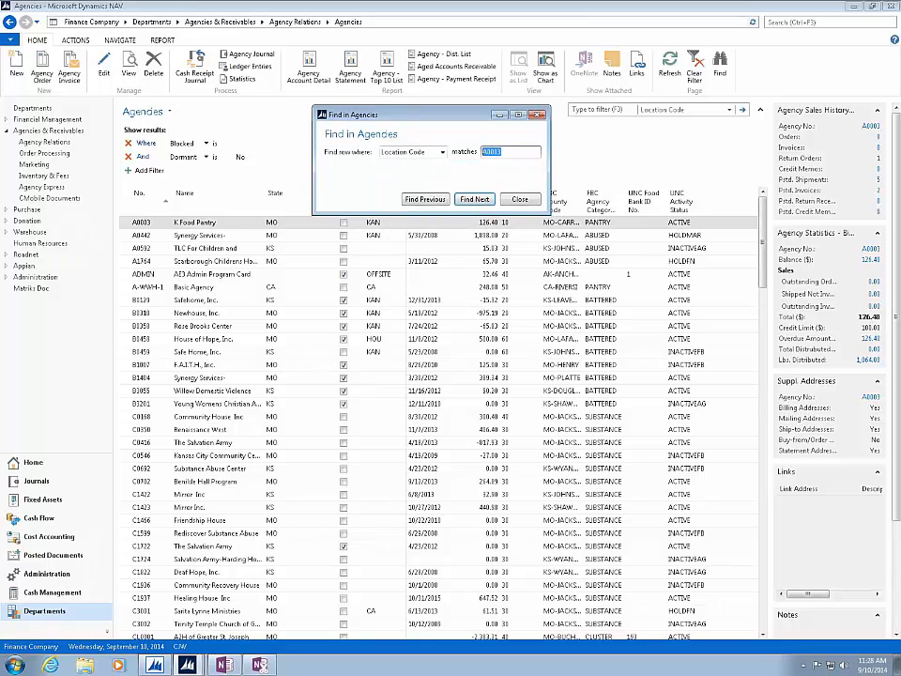
{"action": "type", "text": "CA"}
{"action": "left_click", "coordinate": [479, 199]}
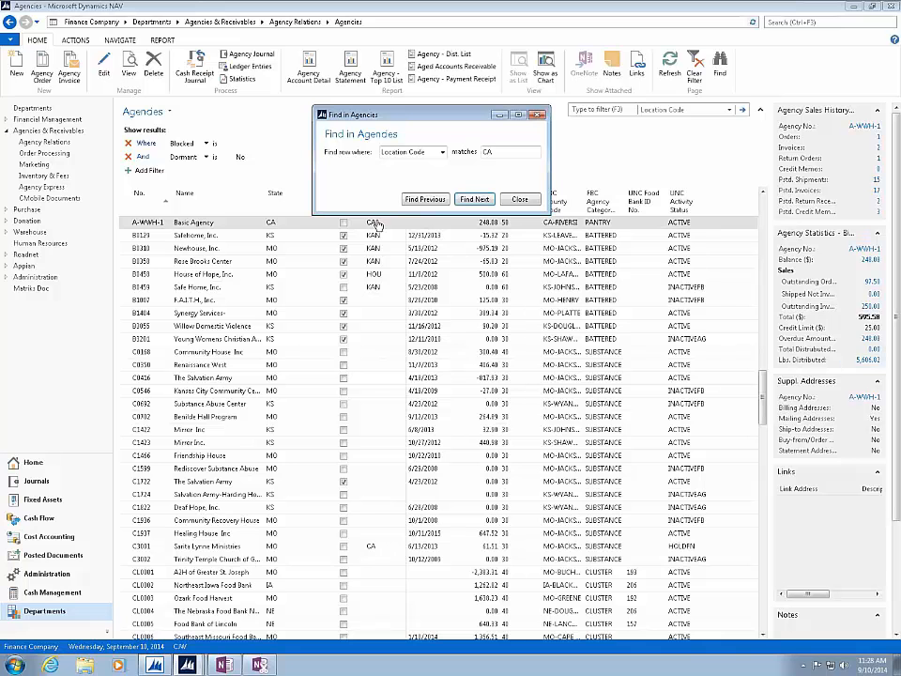
- Find the next agency with Location Code CA, enlarge the Find dialog to check its searchable fields, and close it
{"action": "left_click", "coordinate": [477, 199]}
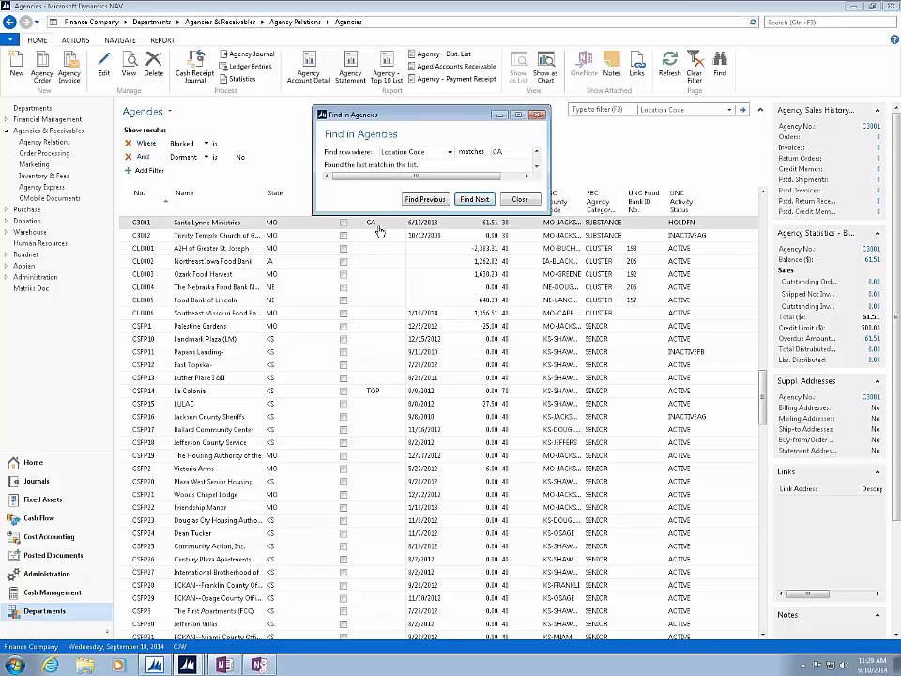
{"action": "mouse_move", "coordinate": [379, 215]}
{"action": "left_mouse_down"}
{"action": "mouse_move", "coordinate": [409, 299]}
{"action": "mouse_move", "coordinate": [409, 347]}
{"action": "left_mouse_up"}
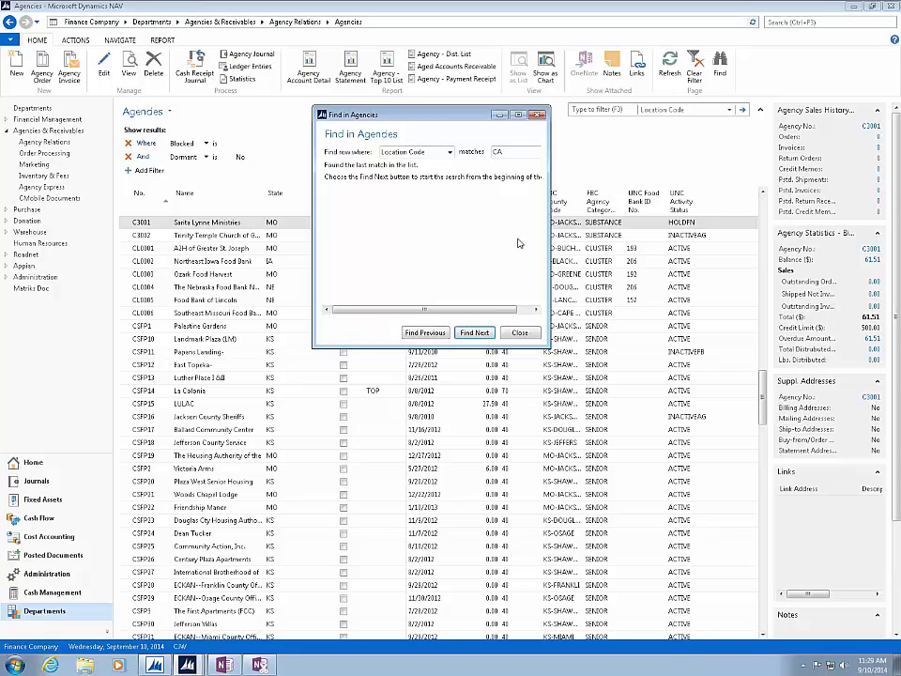
{"action": "left_click", "coordinate": [451, 153]}
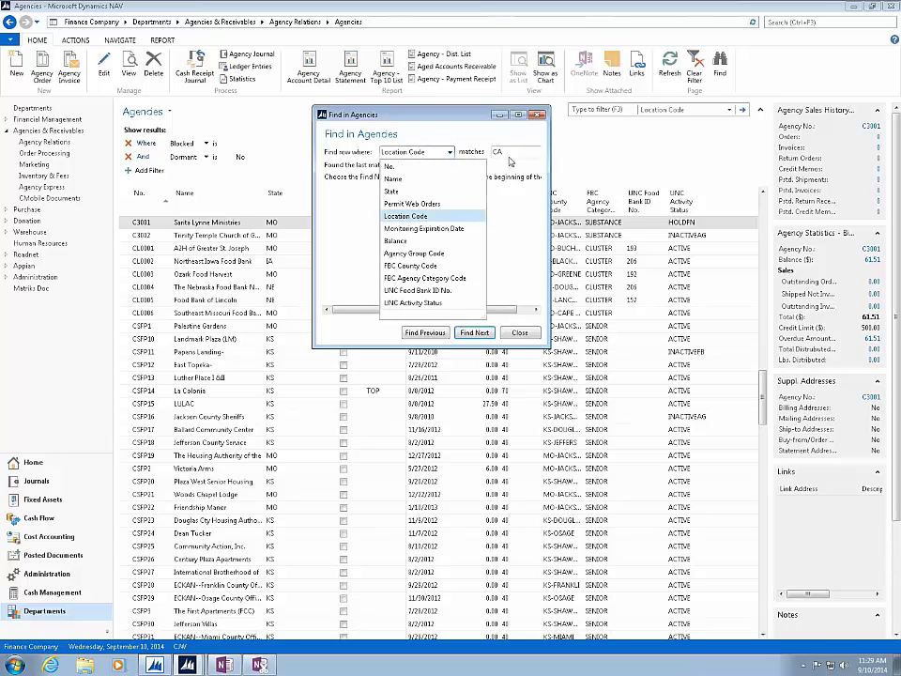
{"action": "left_click", "coordinate": [528, 336]}
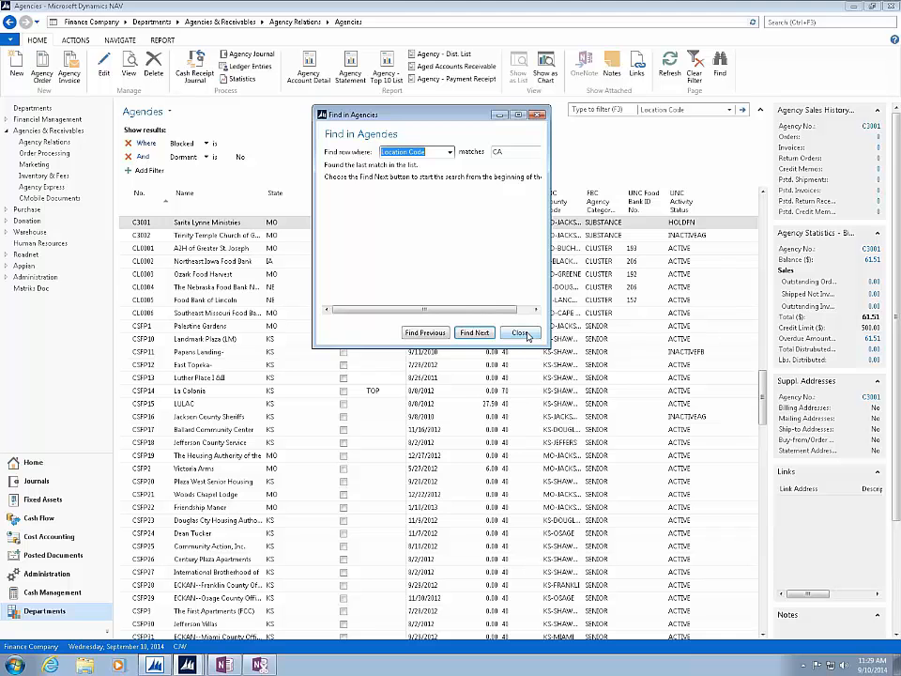
{"action": "left_click", "coordinate": [521, 333]}
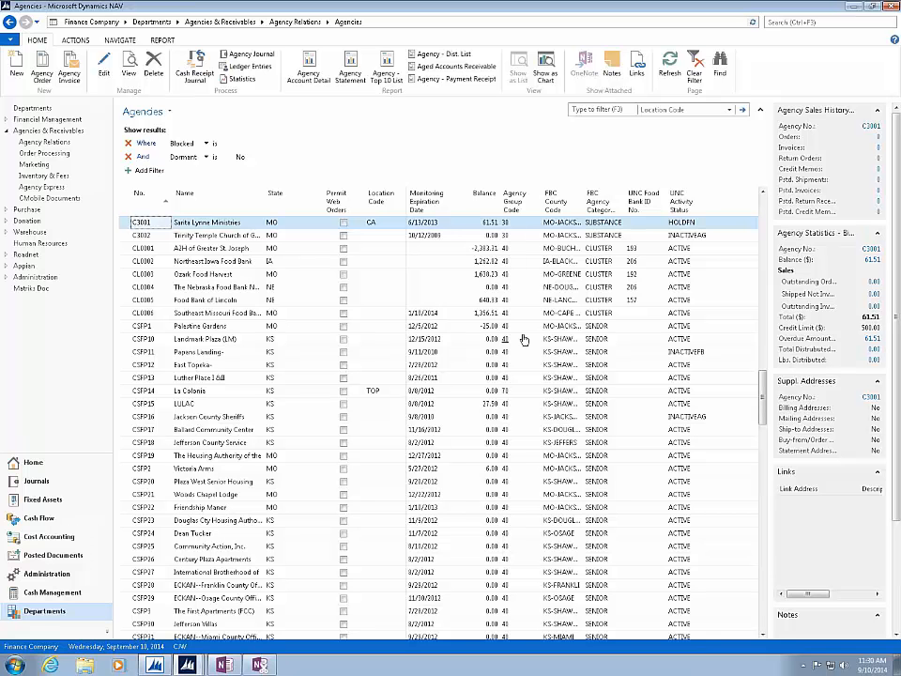
- Open Agency Orders from Order Processing using the Blank Batch, and open the first Safehome, Inc. order
{"action": "left_click", "coordinate": [52, 155]}
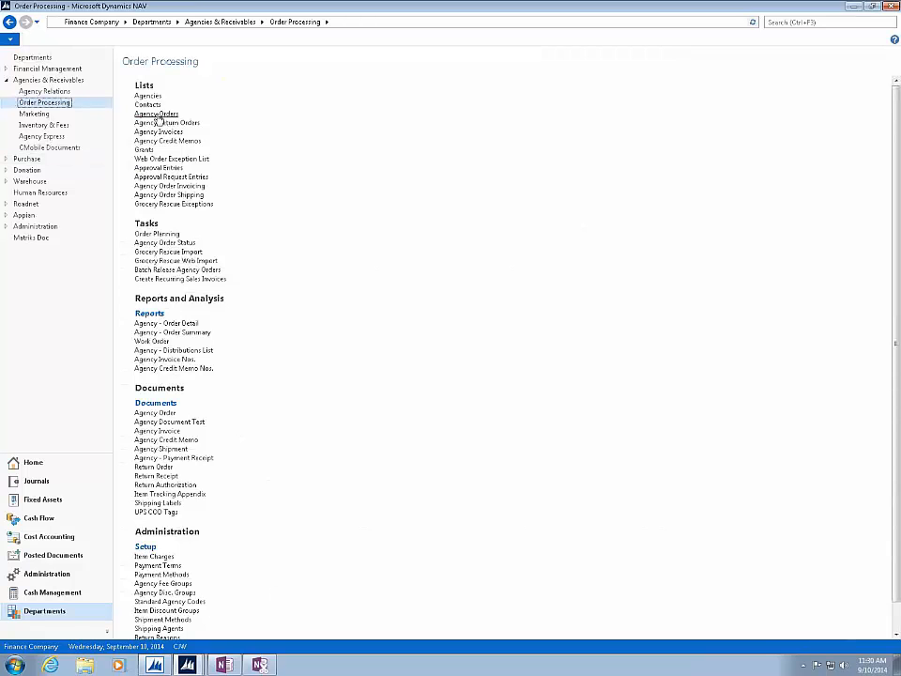
{"action": "left_click", "coordinate": [156, 115]}
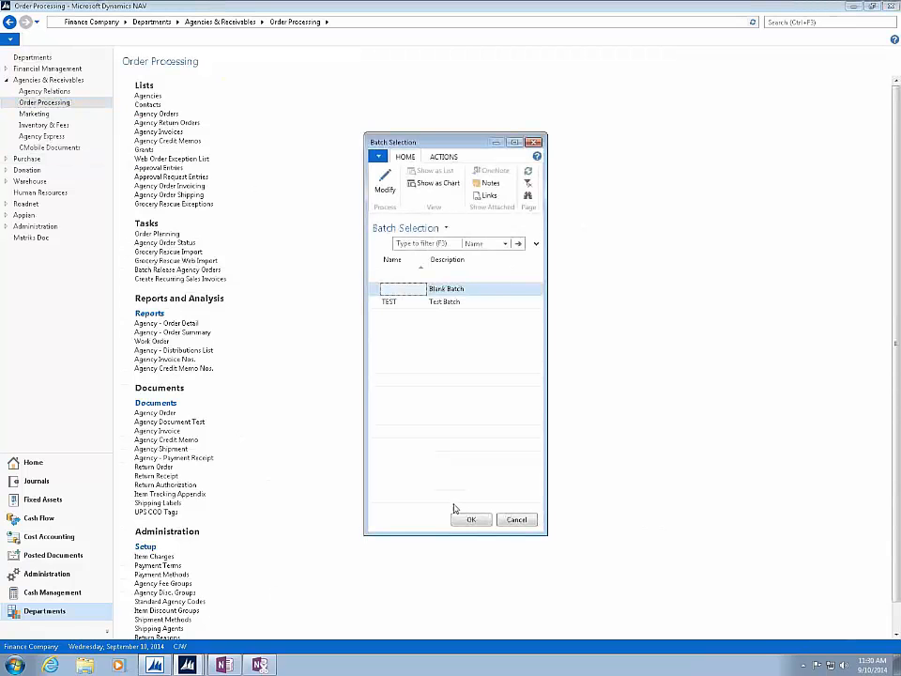
{"action": "left_click", "coordinate": [471, 522]}
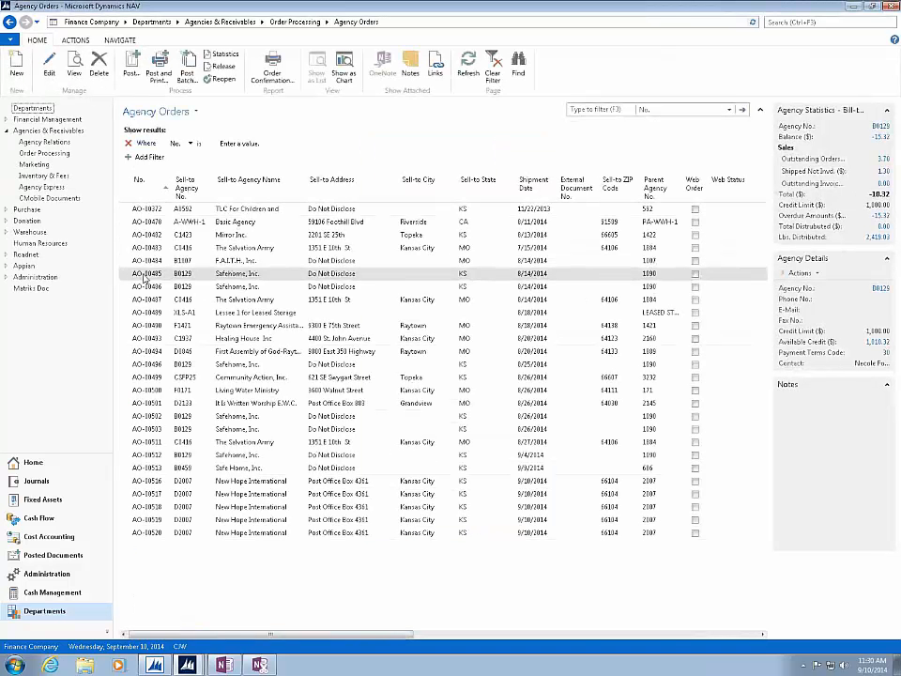
{"action": "double_click", "coordinate": [145, 274]}
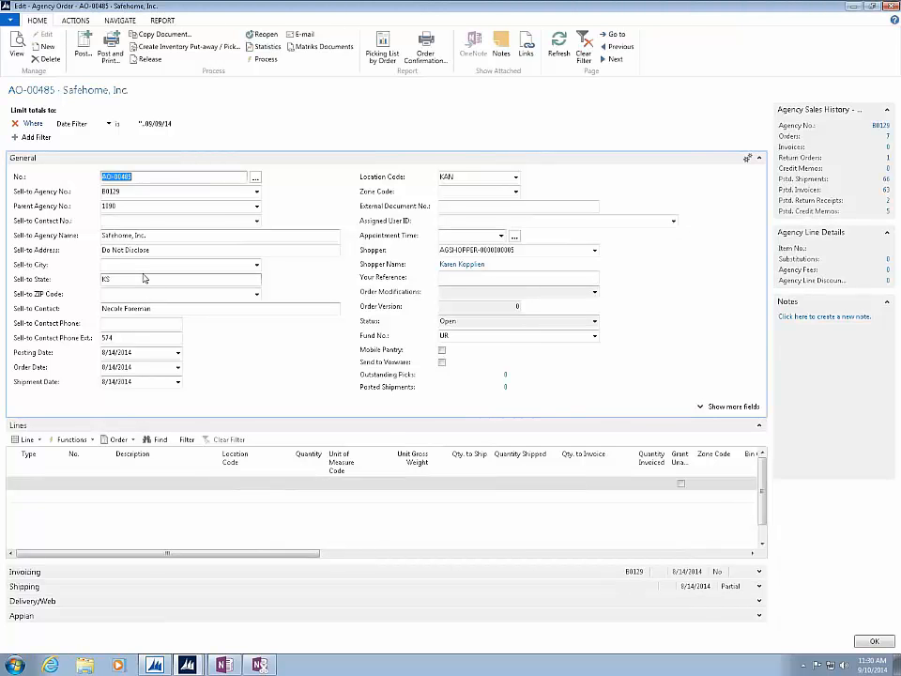
- Open the field customization for the General FastTab of the agency order page
{"action": "left_click", "coordinate": [12, 20]}
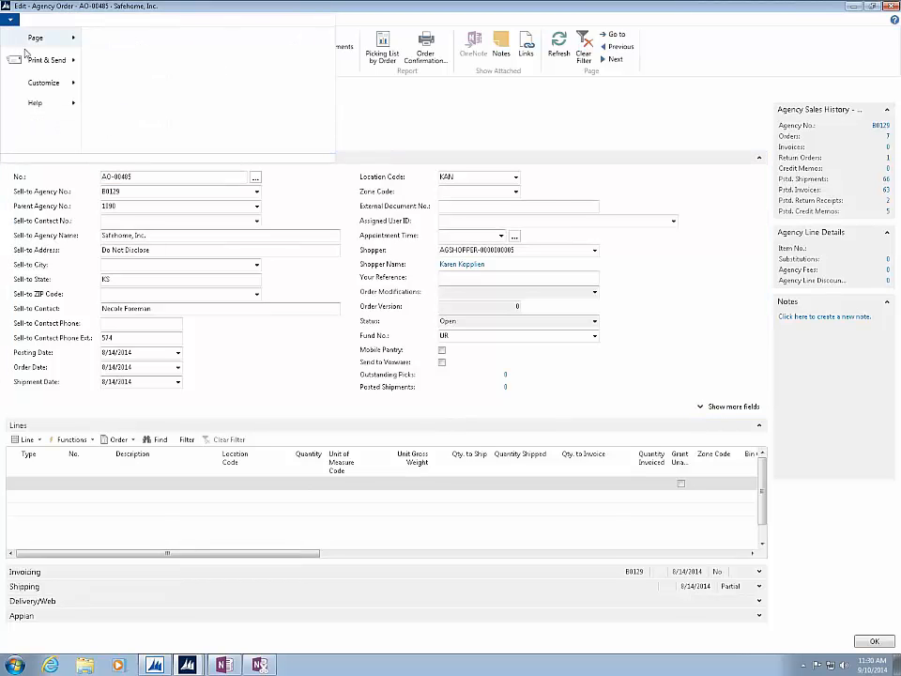
{"action": "left_click", "coordinate": [38, 85]}
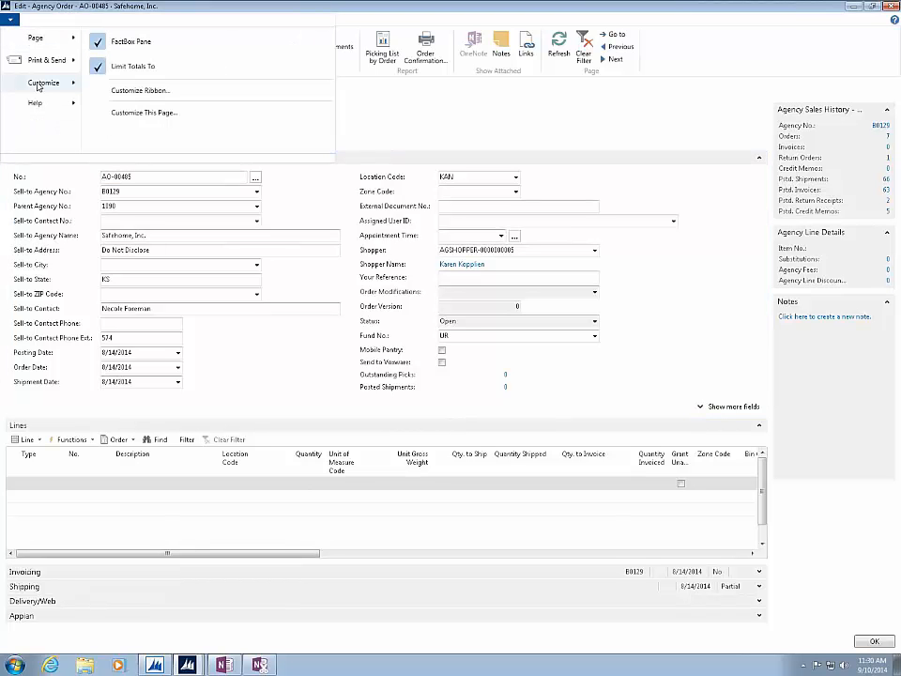
{"action": "left_click", "coordinate": [138, 113]}
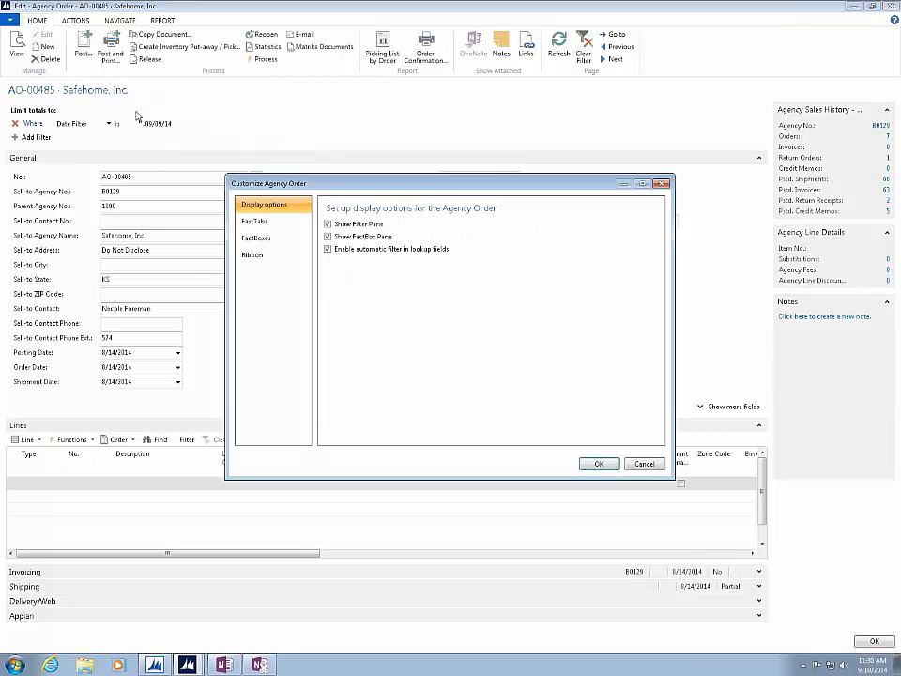
{"action": "left_click", "coordinate": [255, 225]}
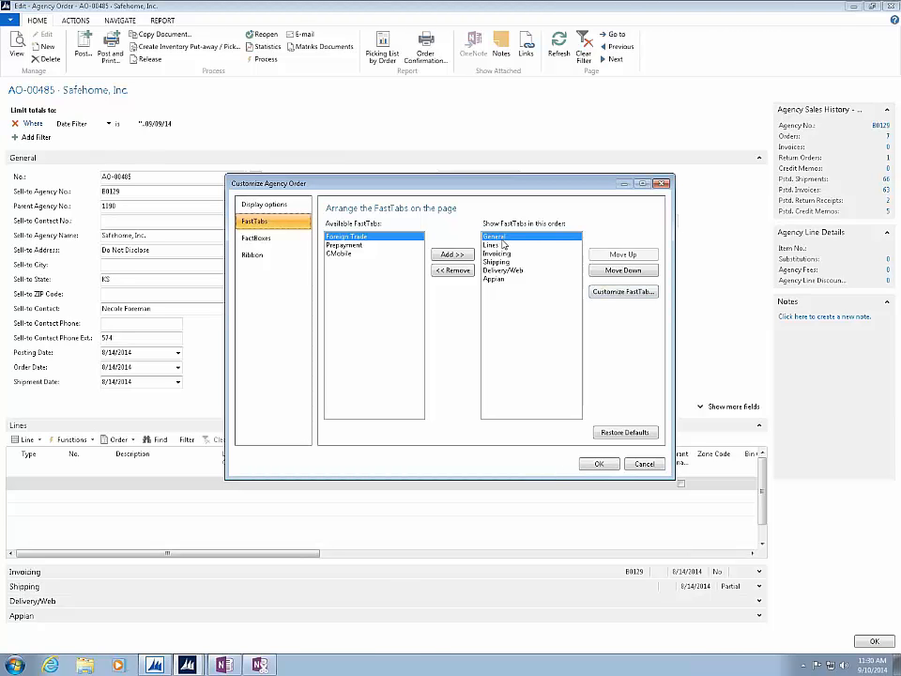
{"action": "left_click", "coordinate": [604, 293]}
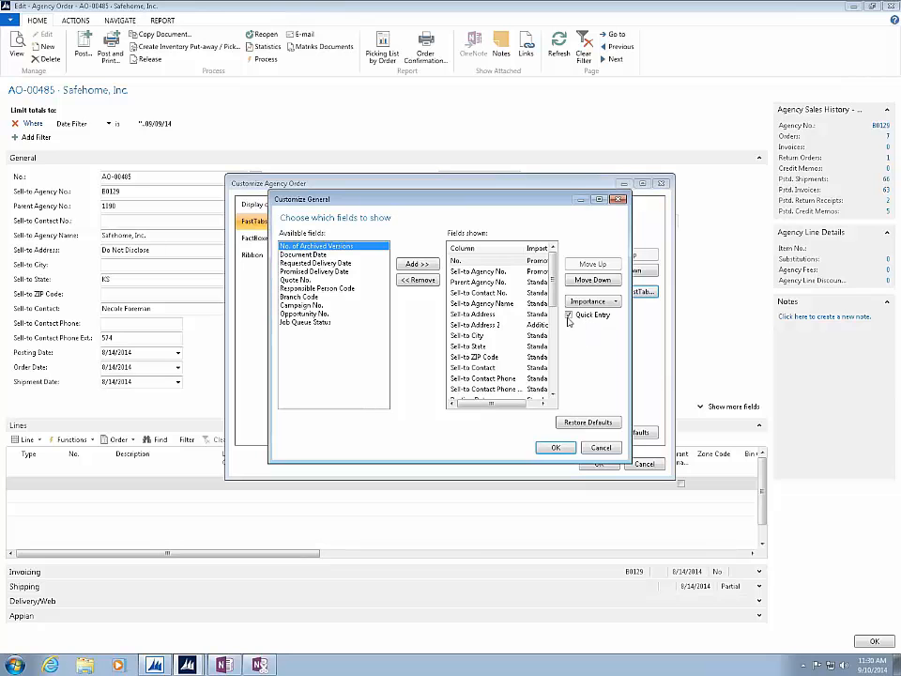
- Examine the Quick Entry setting of the shown fields from Sell-to Agency No. to Sell-to Address 2
{"action": "left_click", "coordinate": [495, 272]}
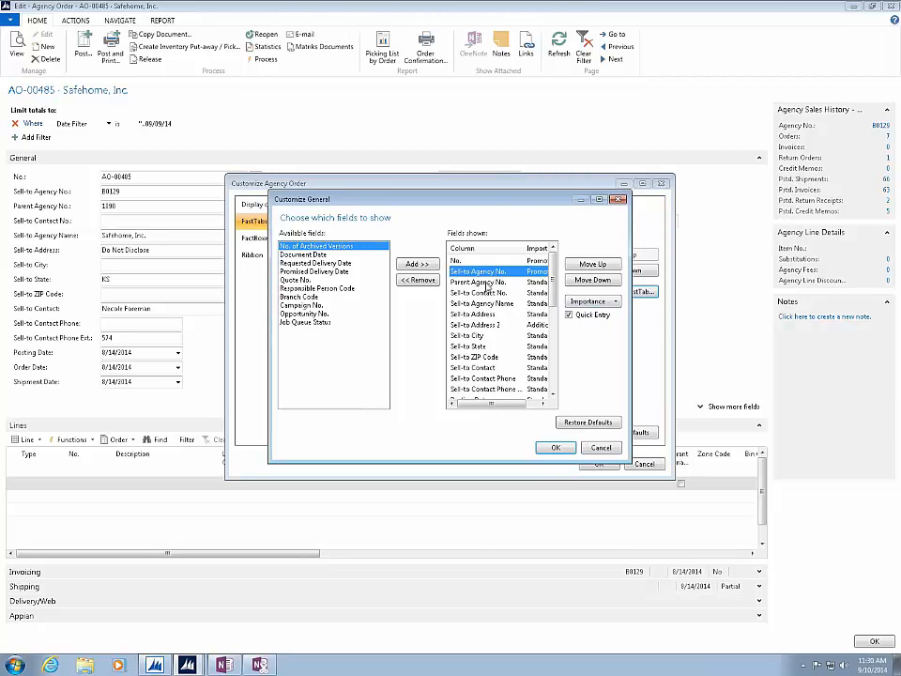
{"action": "left_click", "coordinate": [488, 282]}
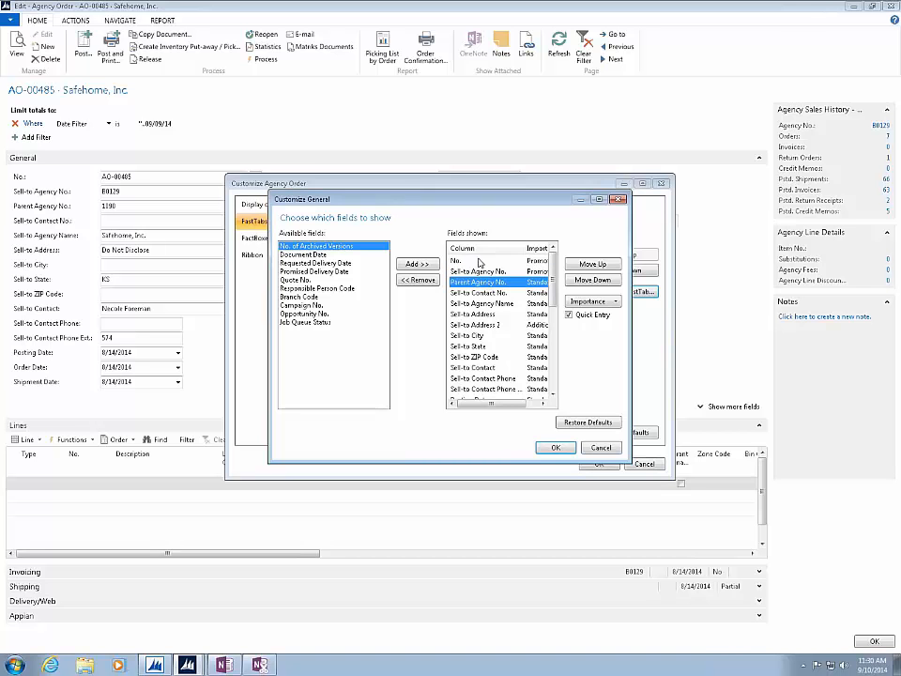
{"action": "left_click", "coordinate": [479, 293]}
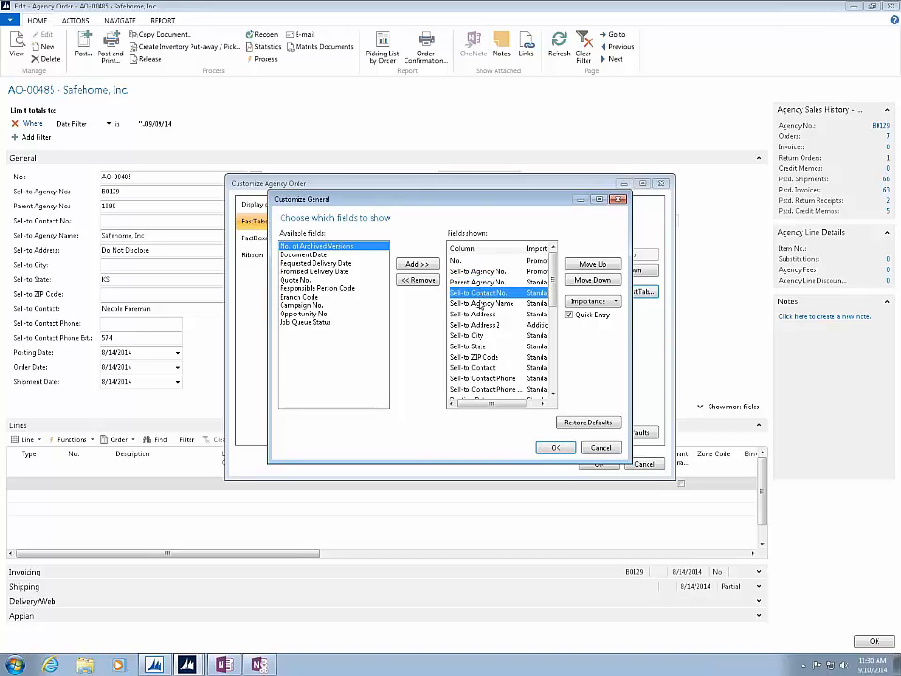
{"action": "left_click", "coordinate": [498, 304]}
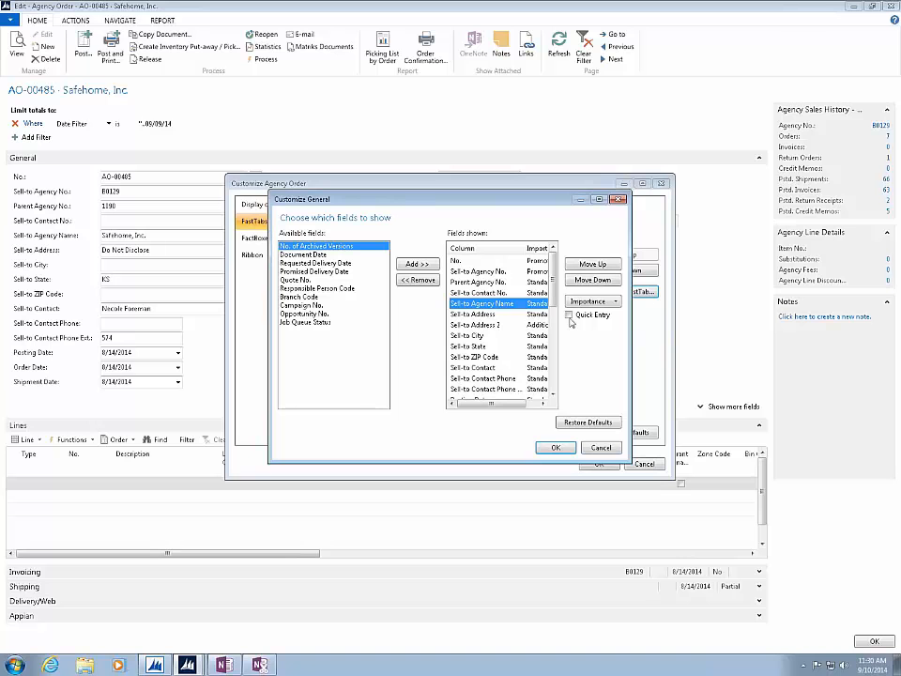
{"action": "left_click", "coordinate": [493, 325]}
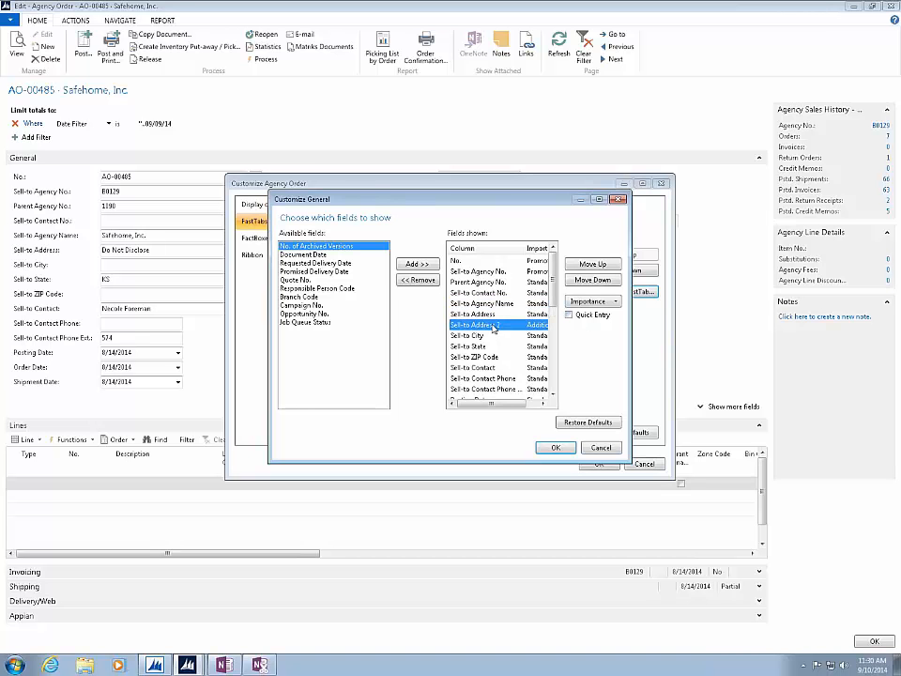
- Turn off Quick Entry for Sell-to ZIP Code and Sell-to State on the General FastTab and save the page customization
{"action": "left_click", "coordinate": [479, 358]}
{"action": "left_click", "coordinate": [569, 315]}
{"action": "left_click", "coordinate": [477, 346]}
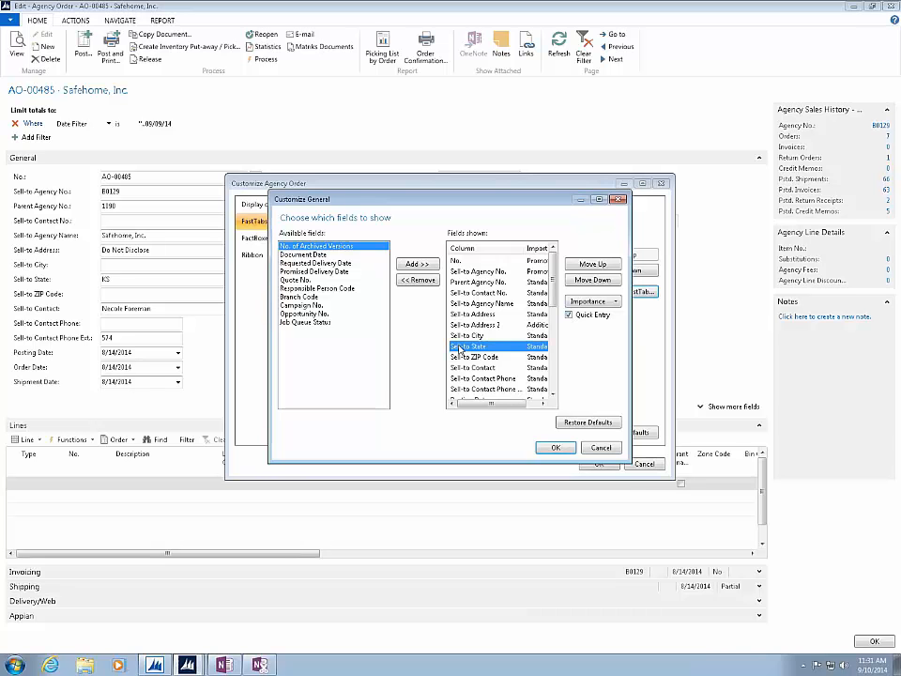
{"action": "left_click", "coordinate": [569, 315]}
{"action": "left_click", "coordinate": [477, 336]}
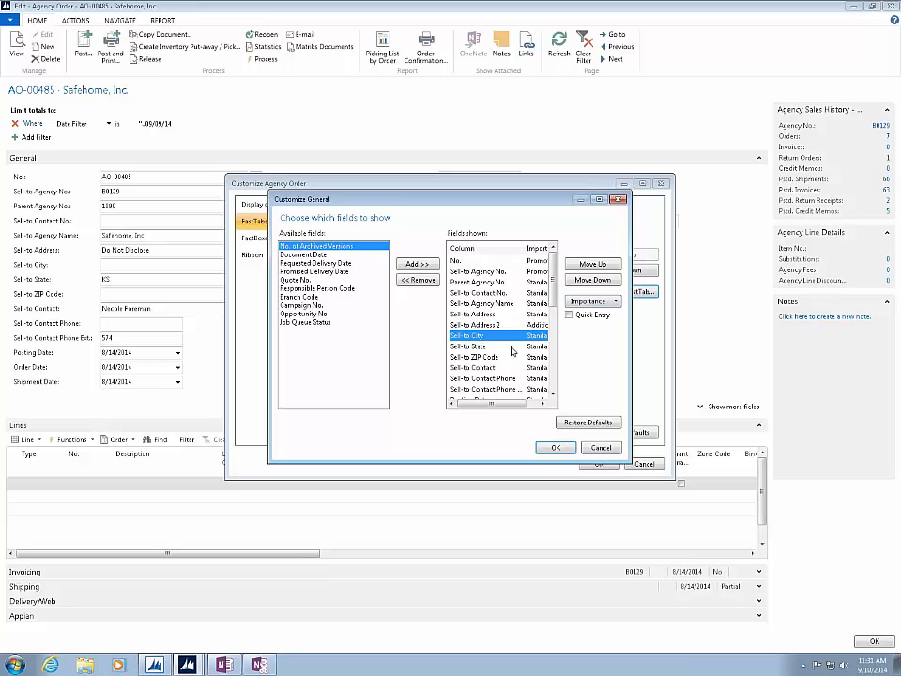
{"action": "left_click", "coordinate": [487, 368]}
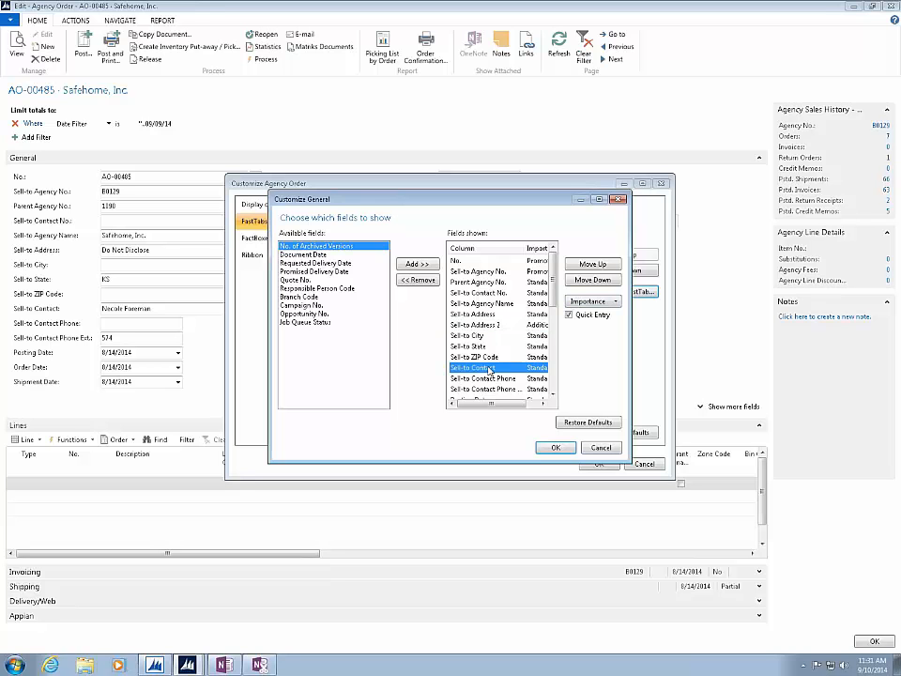
{"action": "left_click", "coordinate": [569, 315]}
{"action": "left_click", "coordinate": [555, 447]}
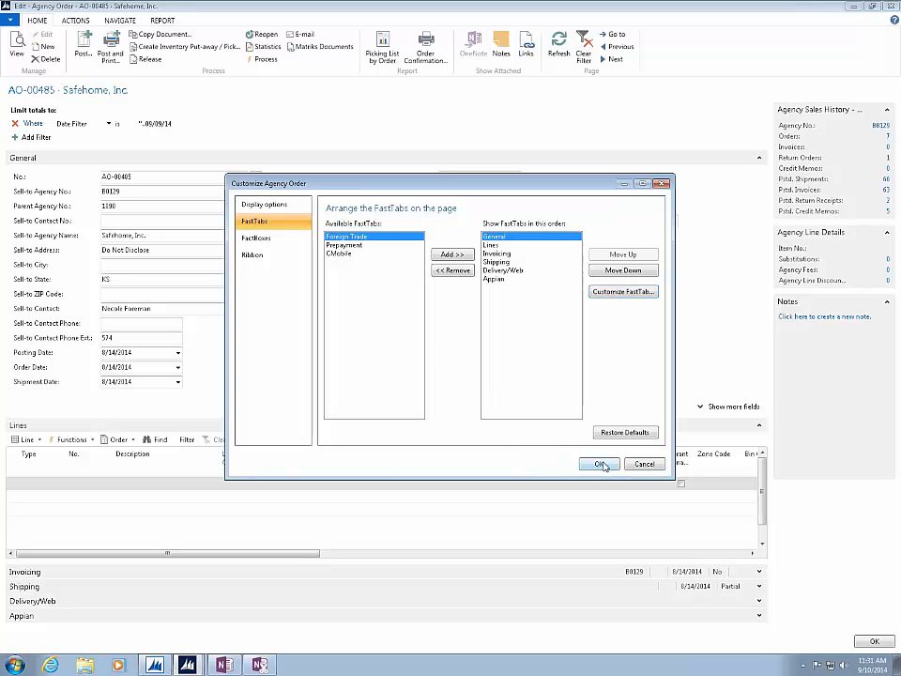
{"action": "left_click", "coordinate": [602, 465]}
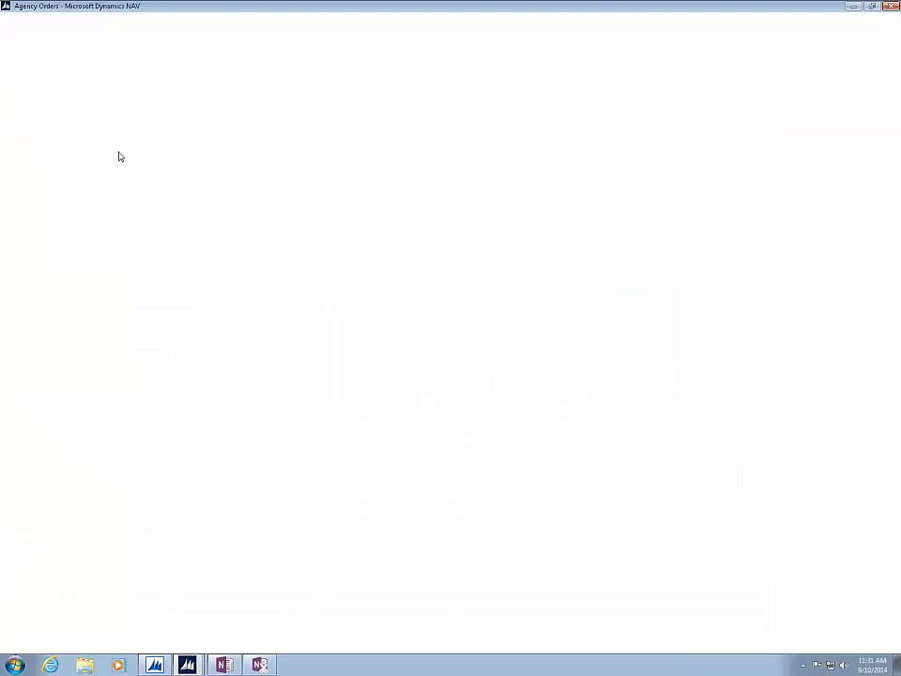
- Test the Quick Entry order by moving field by field from No. to Sell-to Contact, then repeat through to Sell-to Contact Phone
{"action": "left_click", "coordinate": [165, 177]}
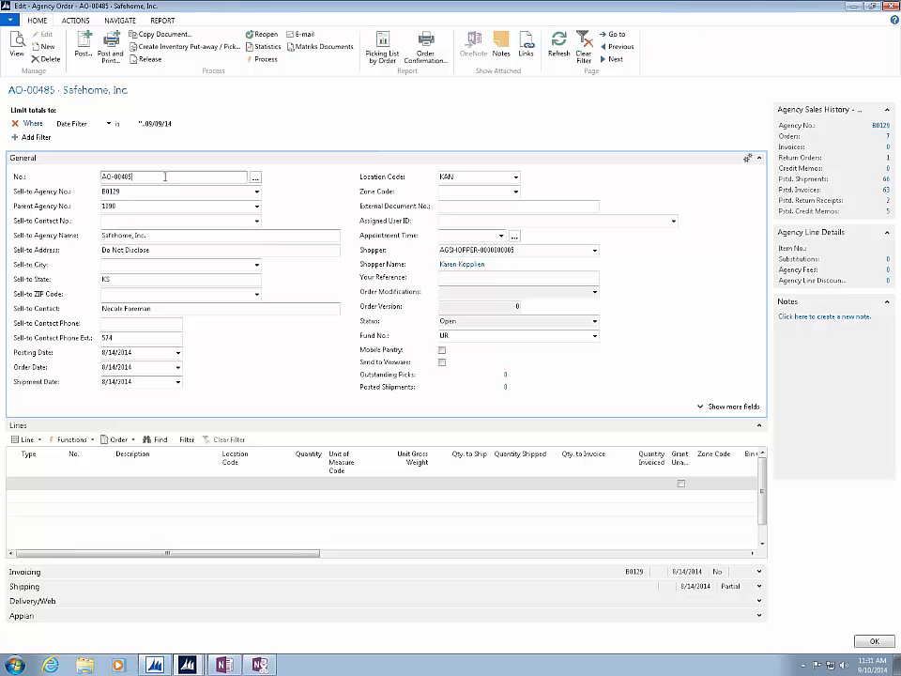
{"action": "key", "text": "Tab"}
{"action": "key", "text": "Tab"}
{"action": "key", "text": "Tab"}
{"action": "key", "text": "Tab"}
{"action": "key", "text": "Tab"}
{"action": "key", "text": "Tab"}
{"action": "key", "text": "Tab"}
{"action": "key", "text": "Tab"}
{"action": "key", "text": "Tab"}
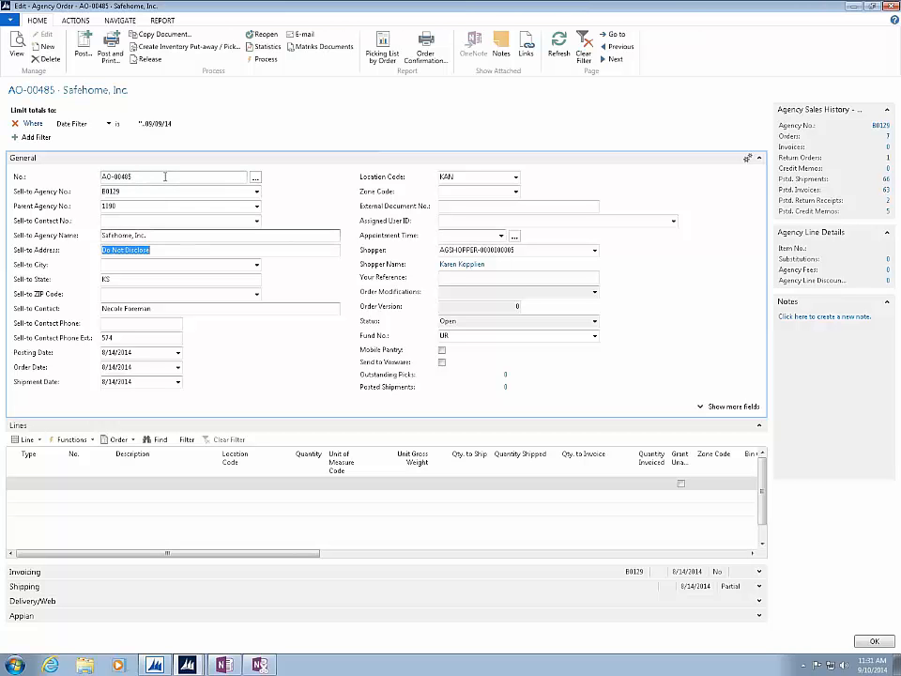
{"action": "left_click", "coordinate": [165, 177]}
{"action": "key", "text": "Tab"}
{"action": "key", "text": "Tab"}
{"action": "key", "text": "Tab"}
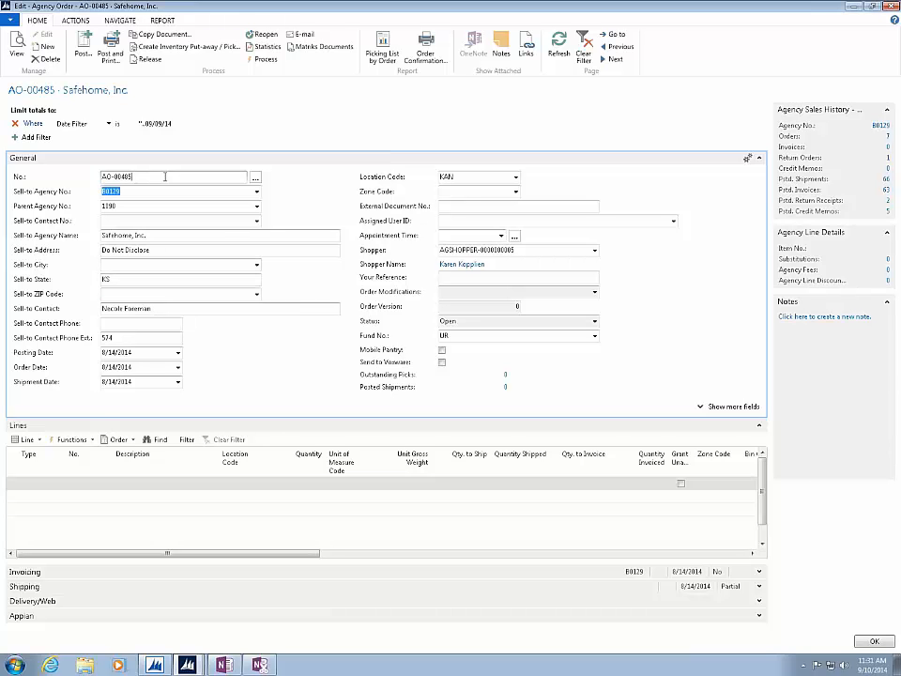
{"action": "key", "text": "Tab"}
{"action": "key", "text": "Tab"}
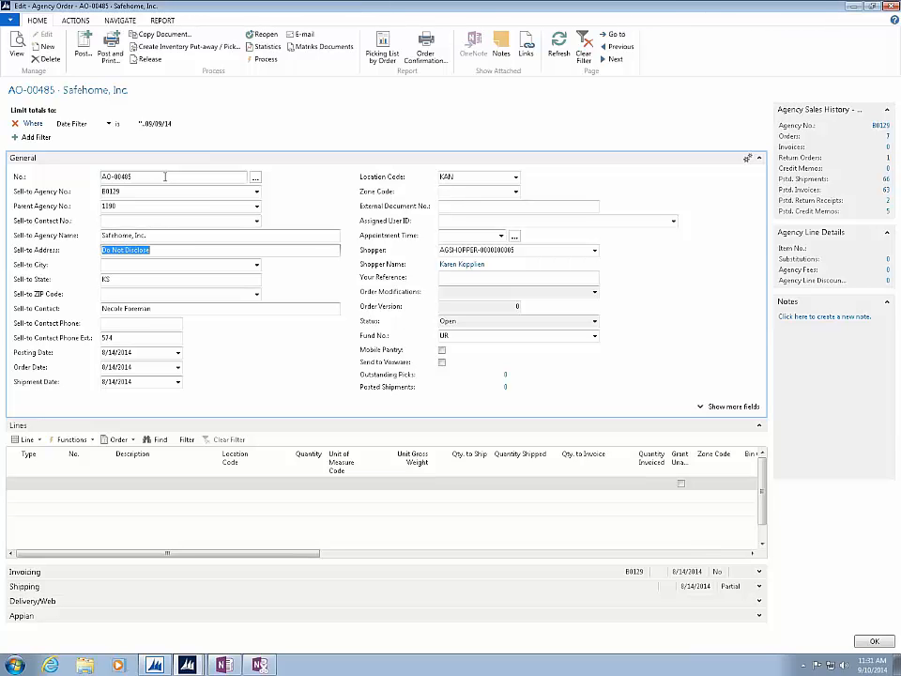
{"action": "key", "text": "Tab"}
{"action": "key", "text": "Tab"}
{"action": "key", "text": "Tab"}
{"action": "key", "text": "Tab"}
{"action": "key", "text": "Tab"}
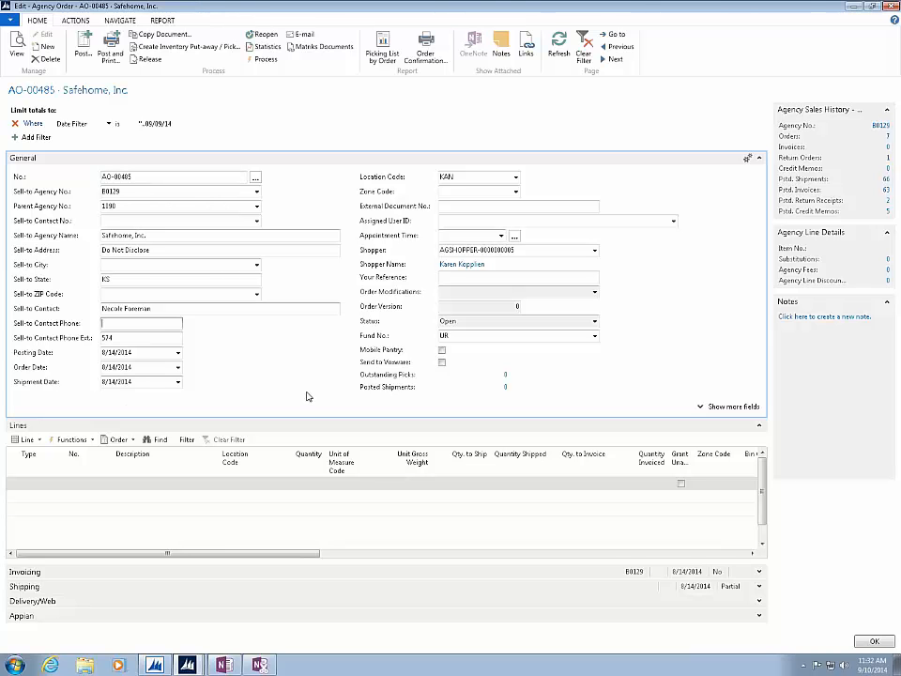
- Open the column customization for the Lines FastTab of the agency order page
{"action": "left_click", "coordinate": [7, 20]}
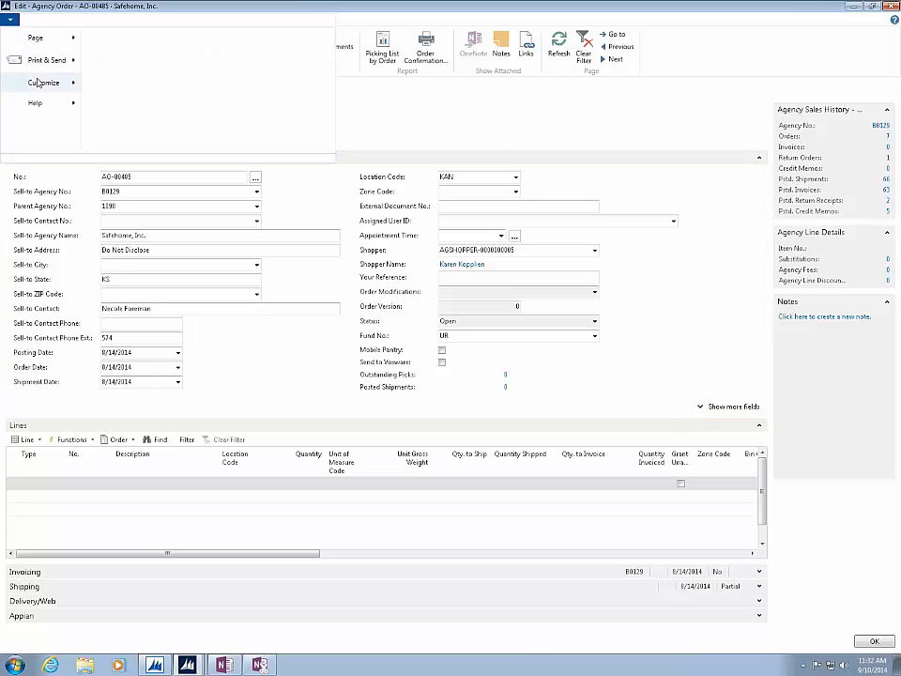
{"action": "mouse_move", "coordinate": [66, 80]}
{"action": "left_click", "coordinate": [141, 113]}
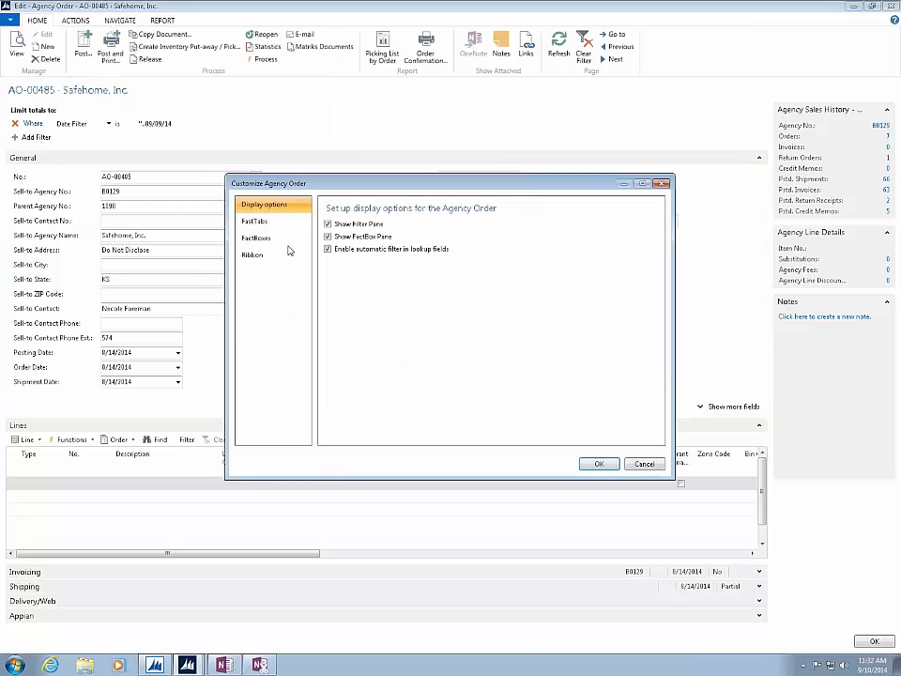
{"action": "left_click", "coordinate": [262, 223]}
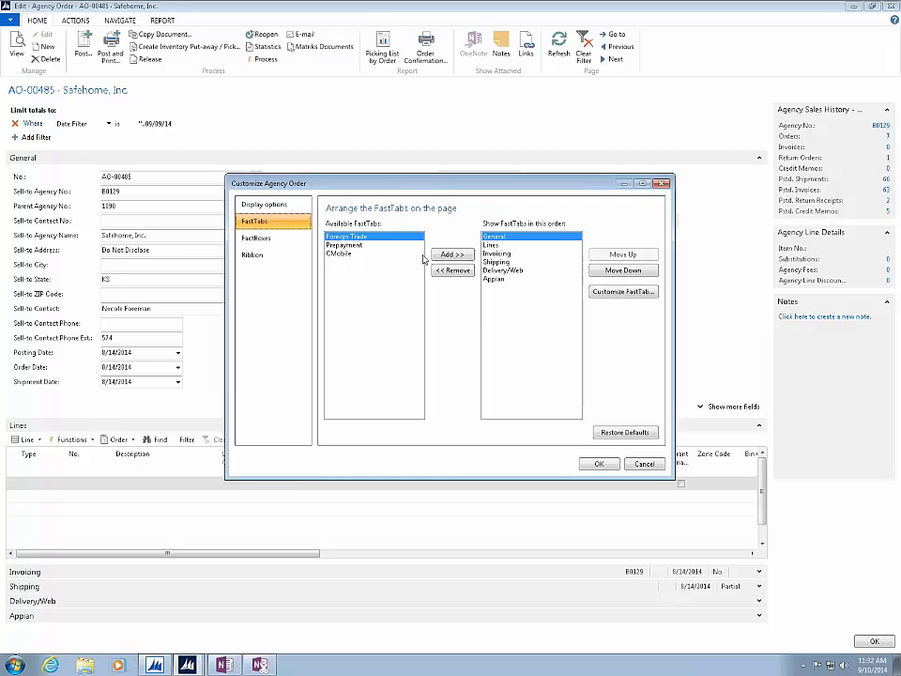
{"action": "left_click", "coordinate": [492, 245]}
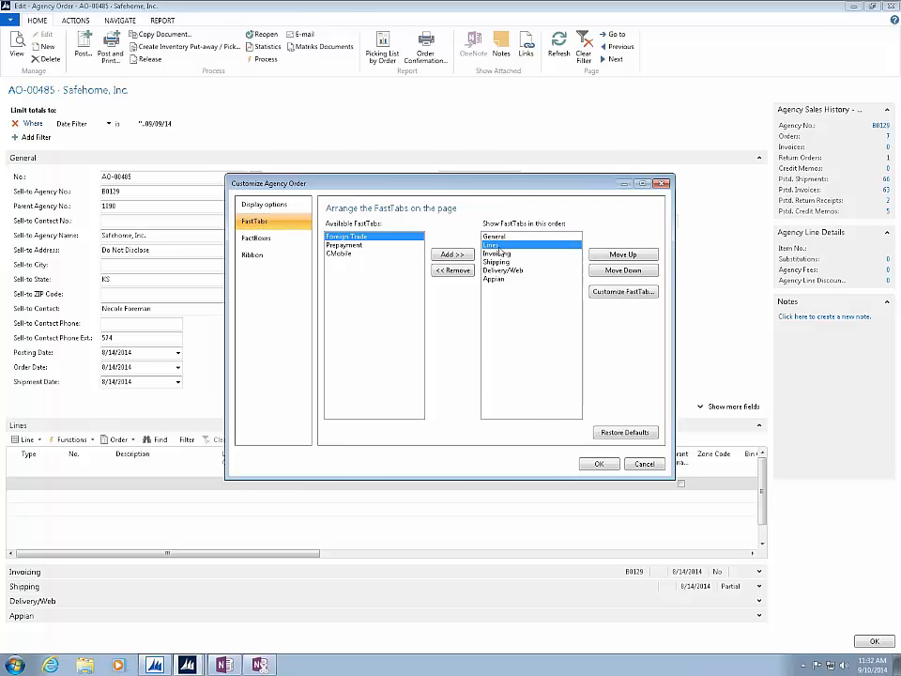
{"action": "left_click", "coordinate": [627, 293]}
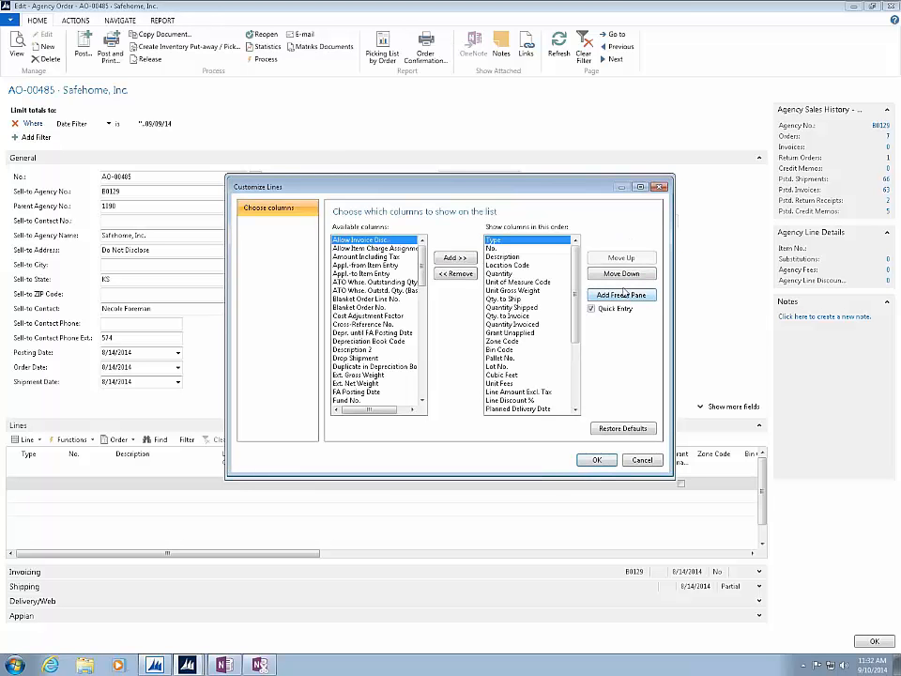
- Check the Quick Entry setting of the No. and Description columns, then toggle Quick Entry for Location Code
{"action": "left_click", "coordinate": [493, 249]}
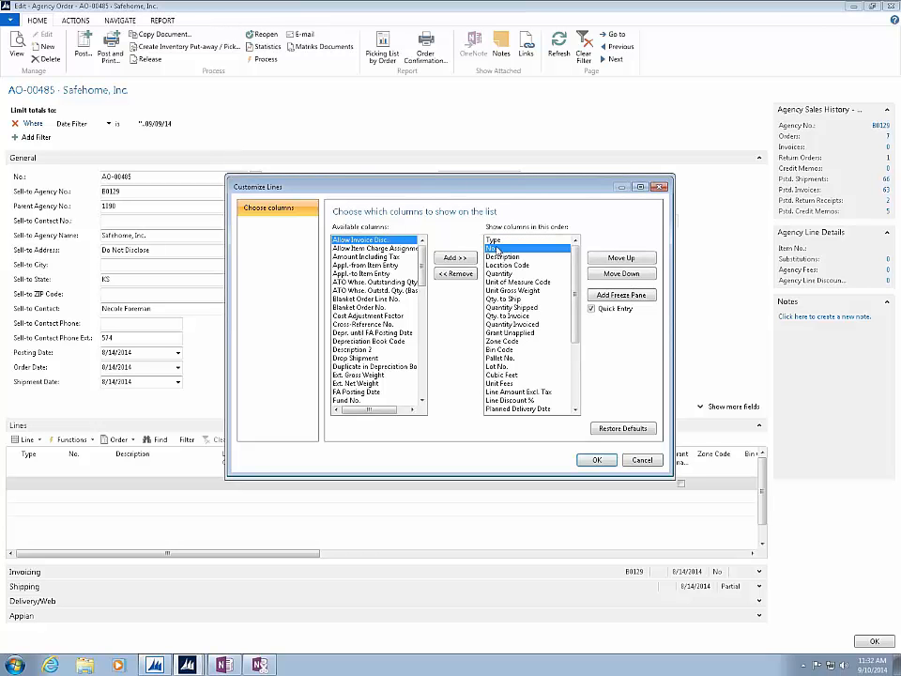
{"action": "left_click", "coordinate": [498, 256]}
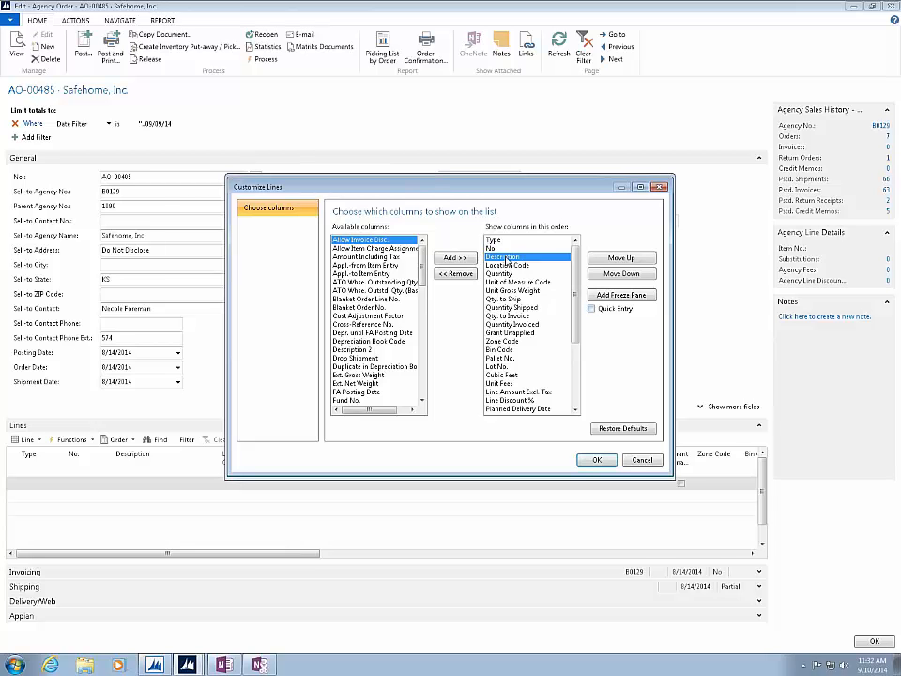
{"action": "left_click", "coordinate": [506, 264]}
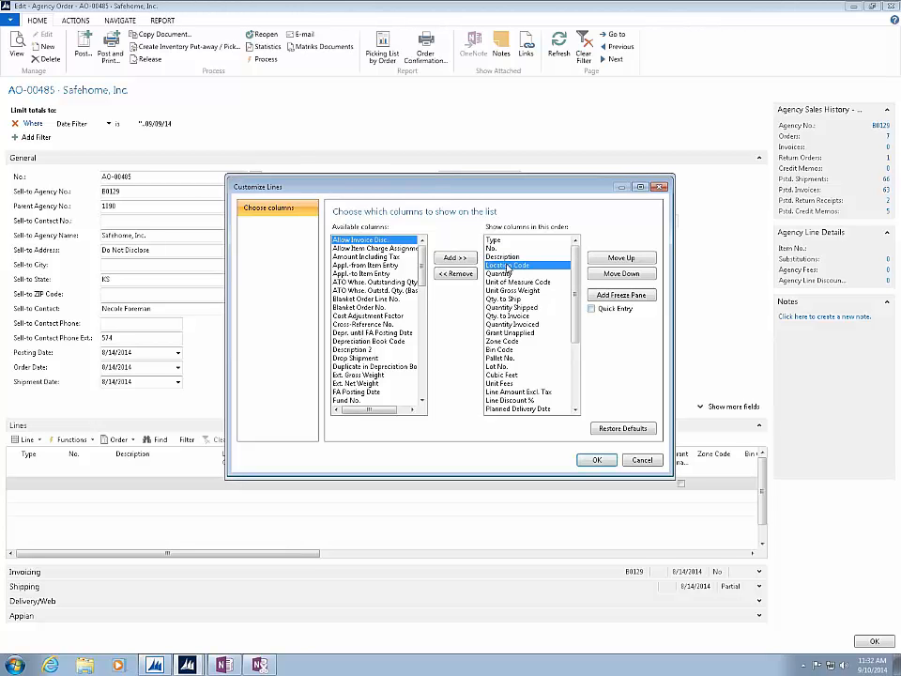
{"action": "left_click", "coordinate": [591, 309]}
- Check Quick Entry for the shown columns from Quantity to Qty. to Ship, turning it off for Unit Gross Weight
{"action": "left_click", "coordinate": [526, 273]}
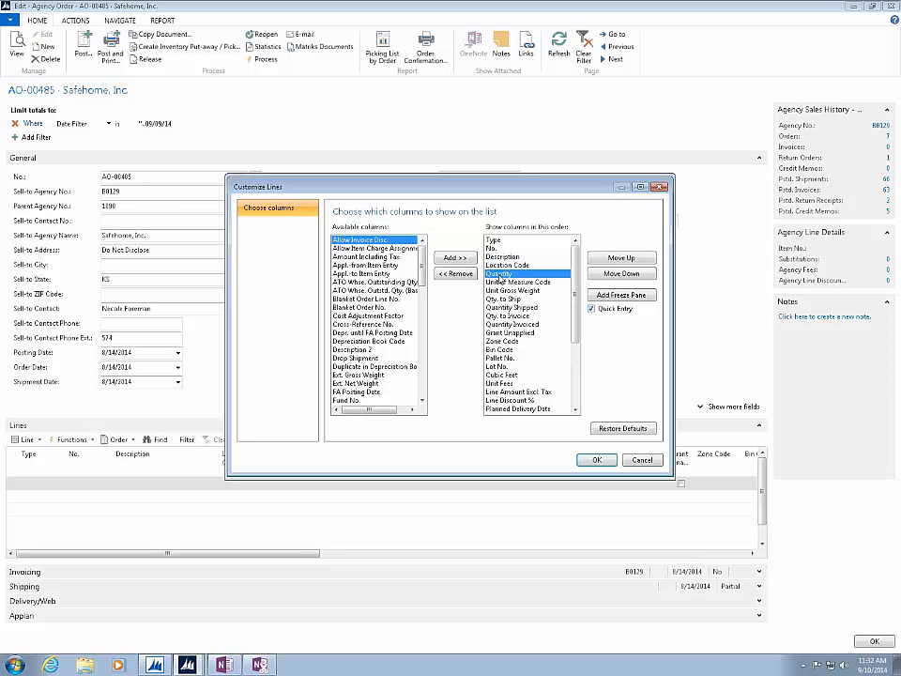
{"action": "left_click", "coordinate": [524, 282]}
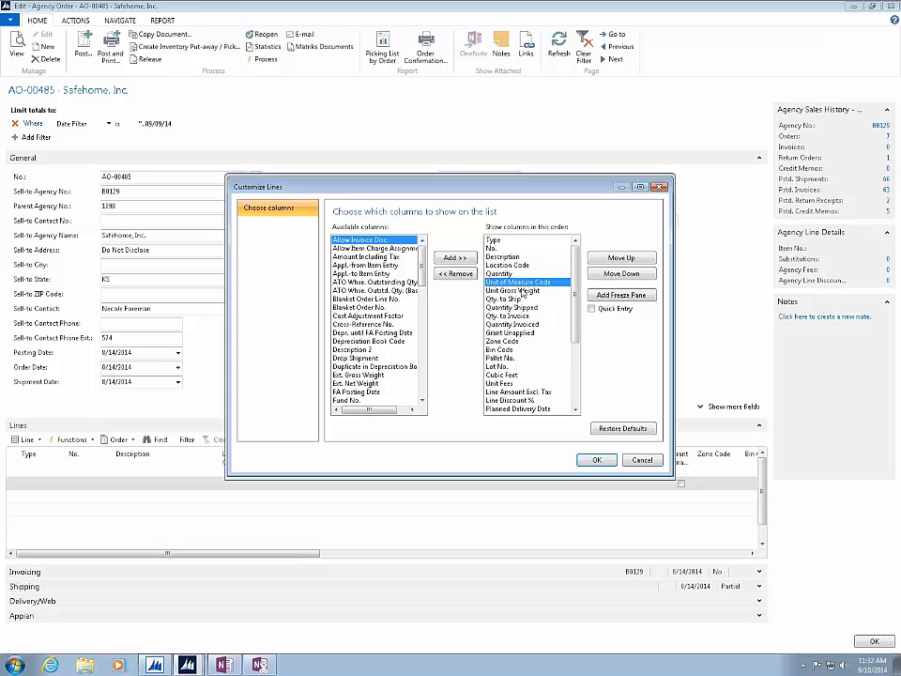
{"action": "left_click", "coordinate": [515, 291]}
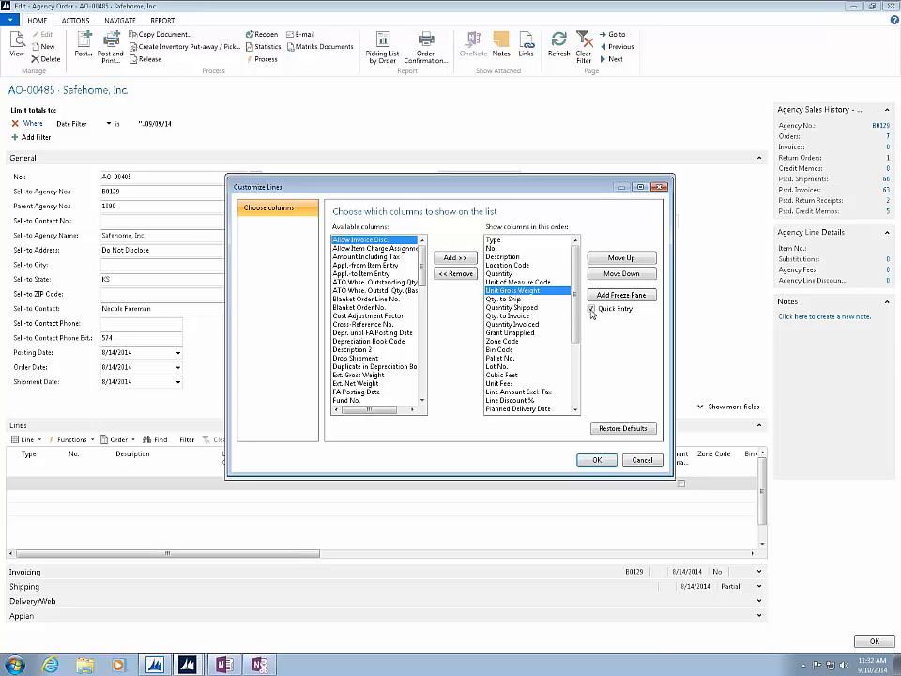
{"action": "left_click", "coordinate": [591, 310]}
{"action": "left_click", "coordinate": [509, 299]}
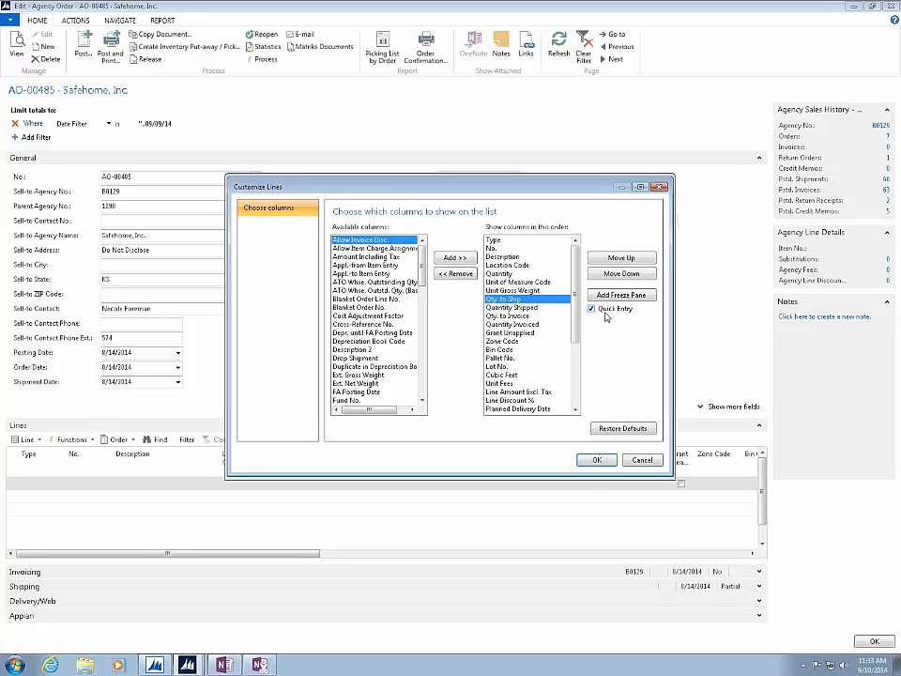
- Add a freeze pane after the Quantity column and save the Lines customization
{"action": "left_click", "coordinate": [507, 273]}
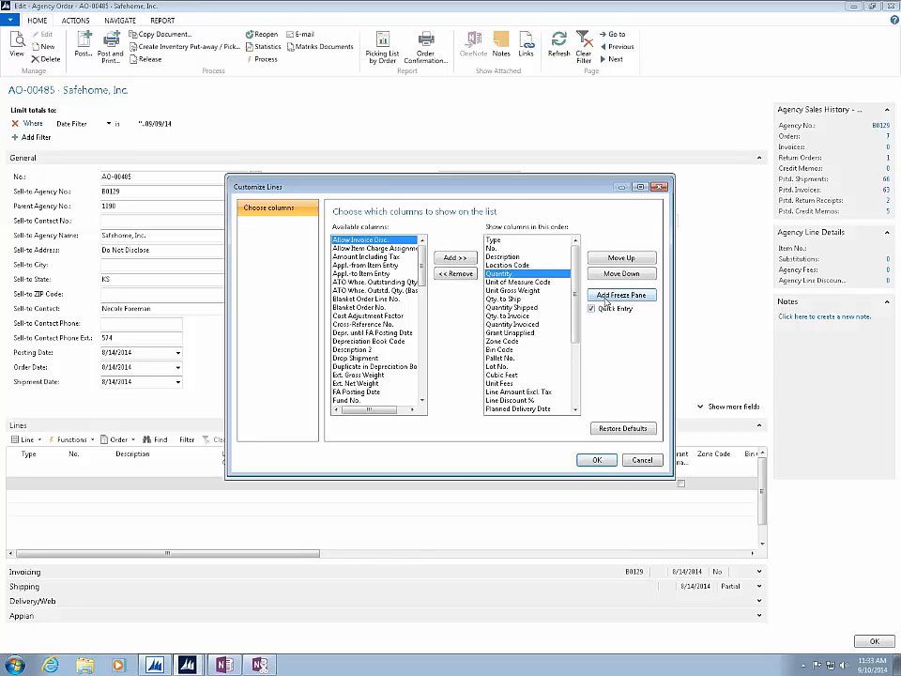
{"action": "left_click", "coordinate": [606, 297]}
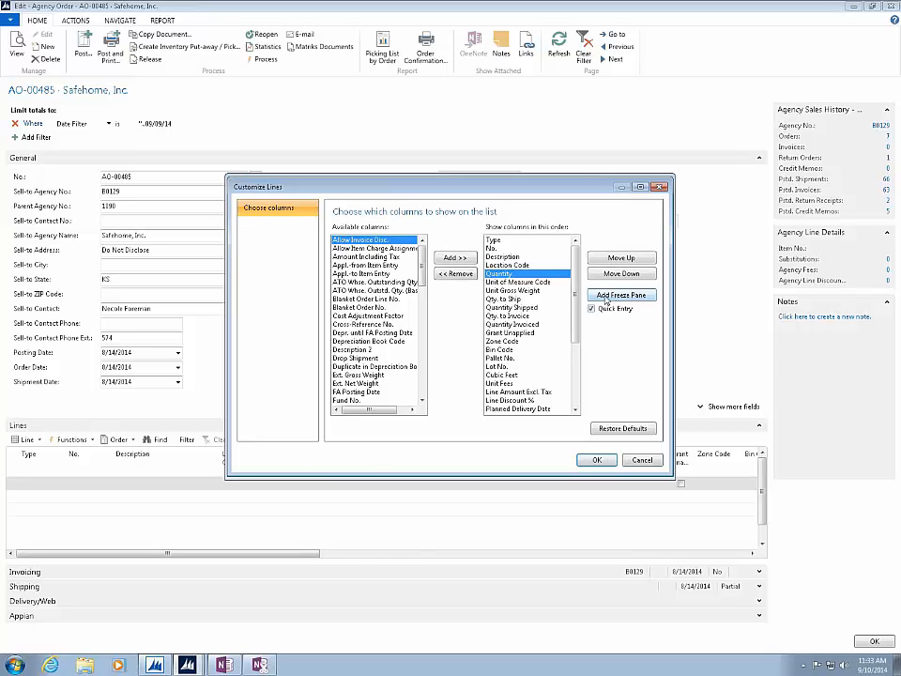
{"action": "left_click", "coordinate": [597, 460]}
{"action": "left_click", "coordinate": [599, 466]}
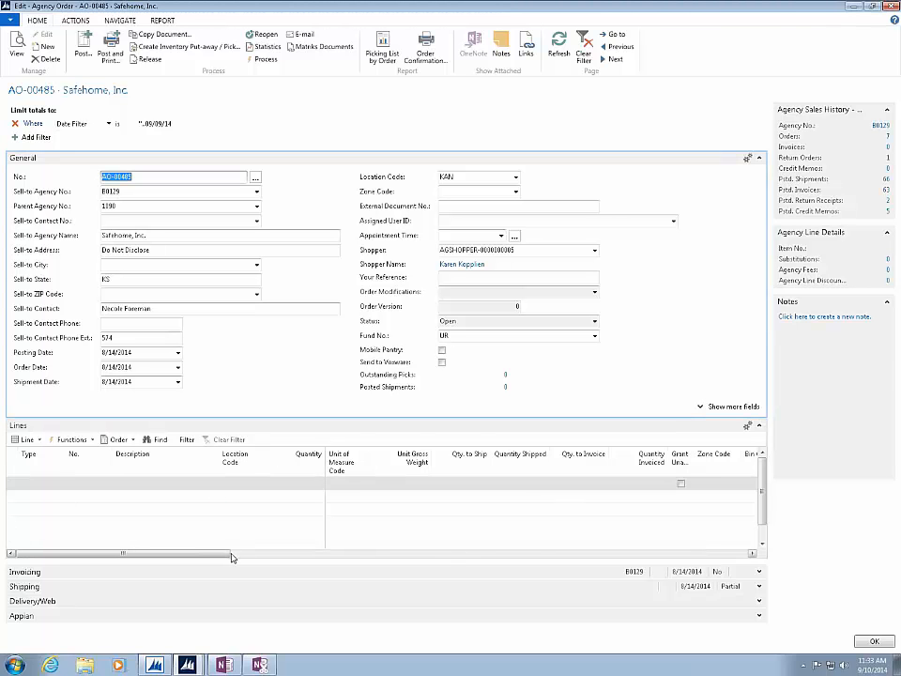
- Narrow the Quantity and Description columns in the order lines
{"action": "left_click_drag", "start_coordinate": [231, 553], "coordinate": [139, 588]}
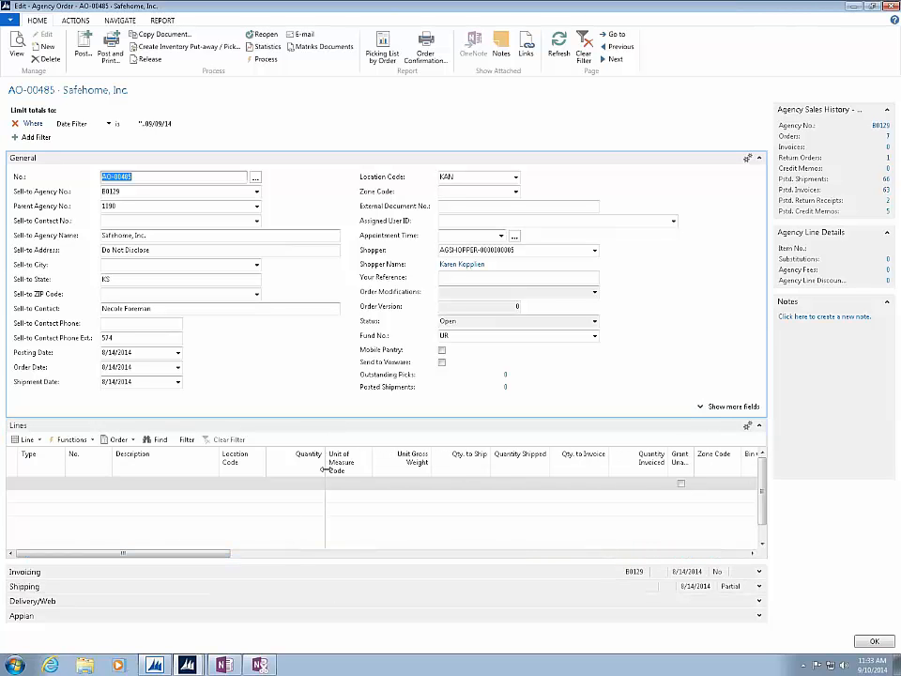
{"action": "left_click_drag", "start_coordinate": [325, 468], "coordinate": [299, 468]}
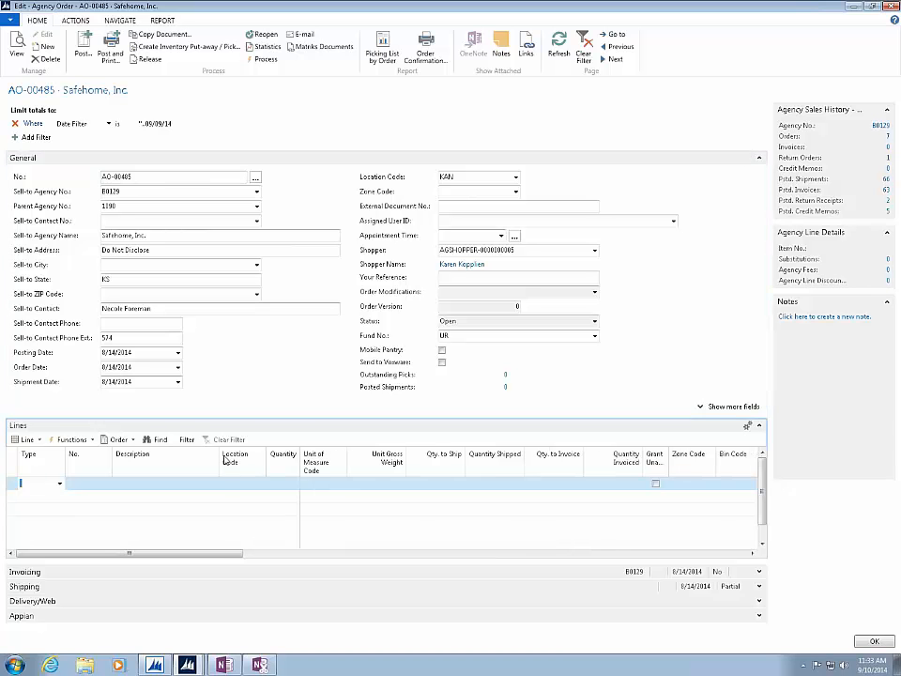
{"action": "left_click_drag", "start_coordinate": [216, 460], "coordinate": [196, 460]}
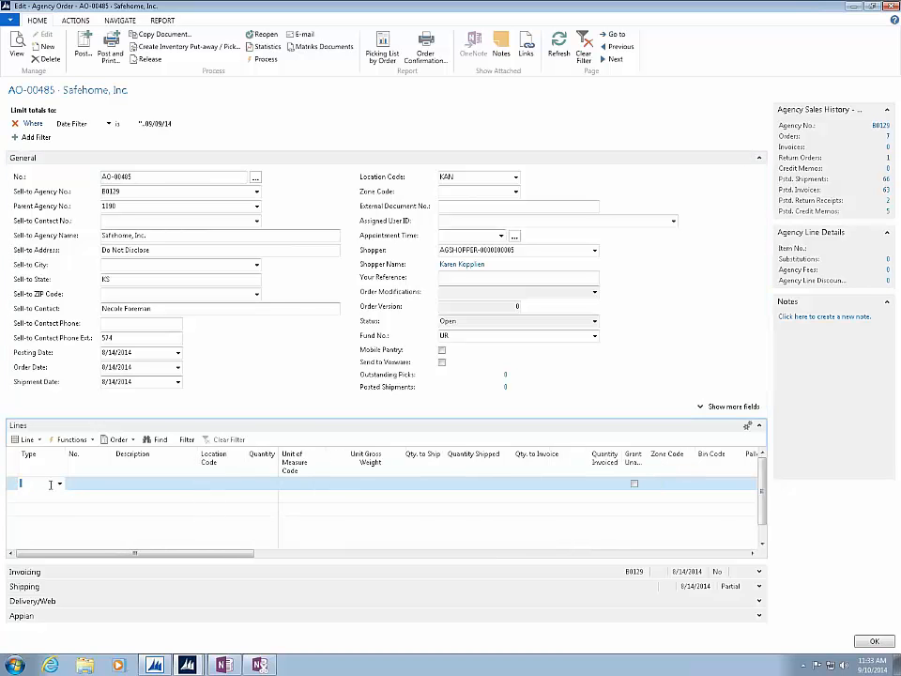
- Start the first order line with type Item and choose item 10026, Tea, acknowledging the shipment date message
{"action": "left_click", "coordinate": [60, 483]}
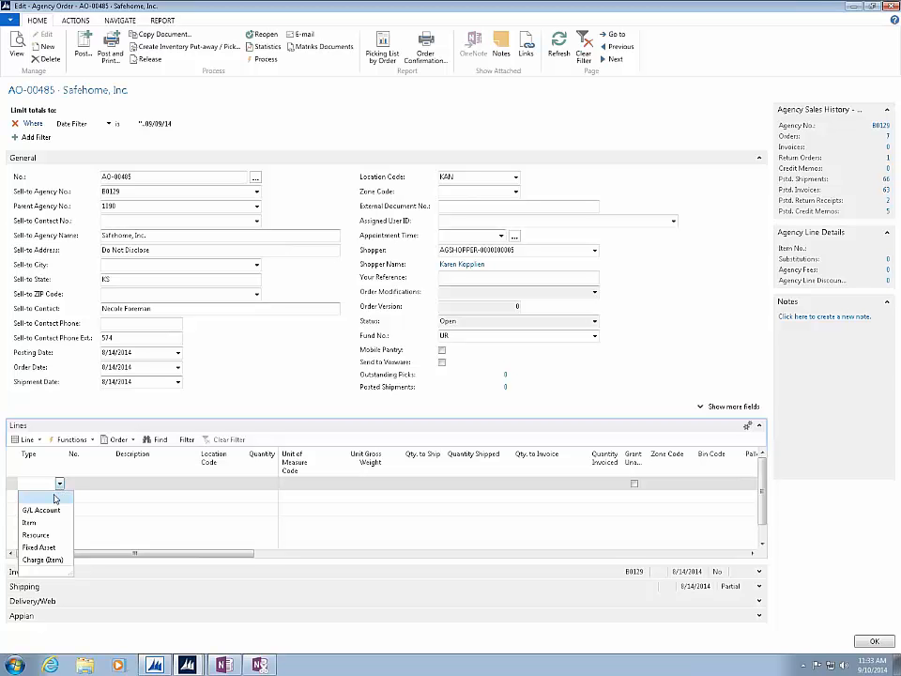
{"action": "left_click", "coordinate": [33, 523]}
{"action": "key", "text": "Tab"}
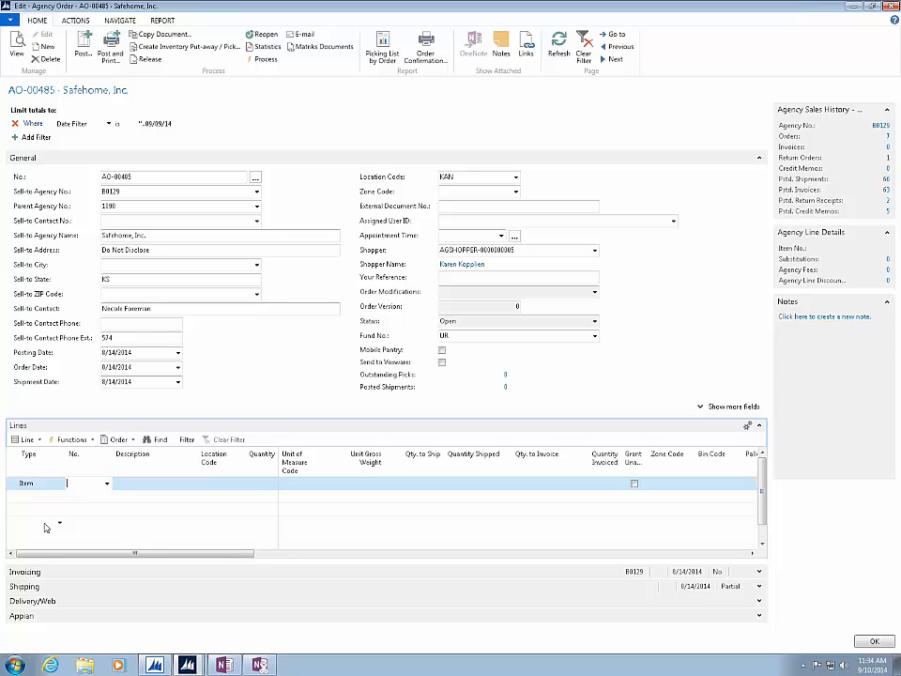
{"action": "left_click", "coordinate": [107, 483]}
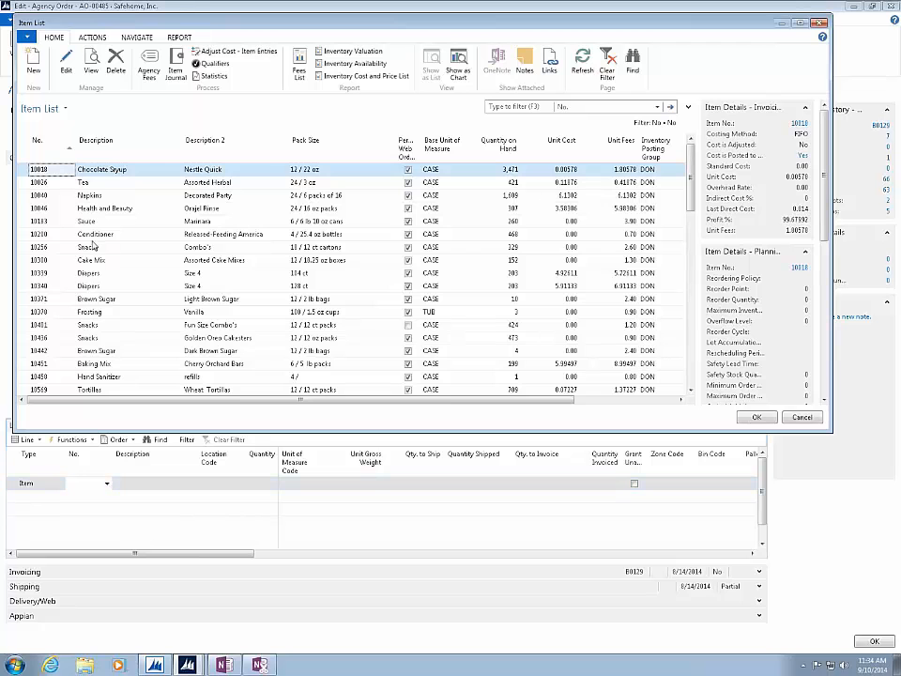
{"action": "double_click", "coordinate": [33, 184]}
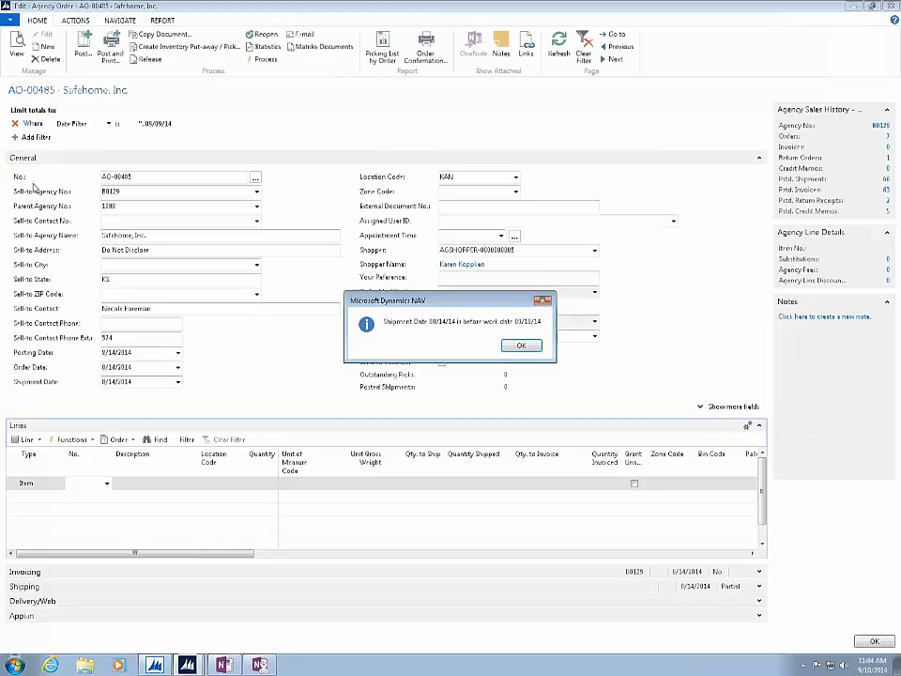
{"action": "left_click", "coordinate": [519, 344]}
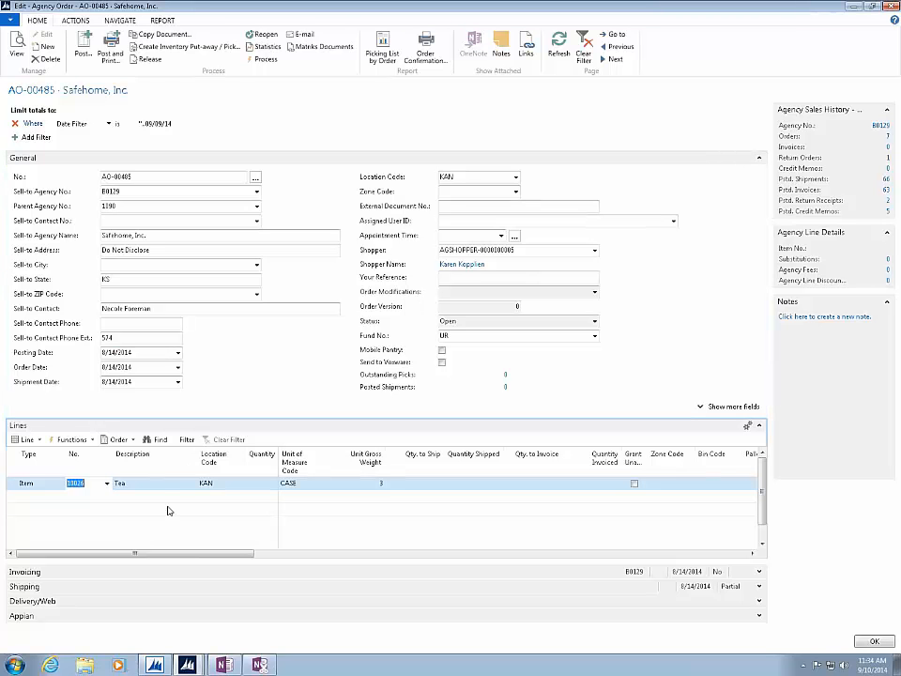
- Test the field order on the Tea line by moving from No. through Description to Location Code
{"action": "key", "text": "Tab"}
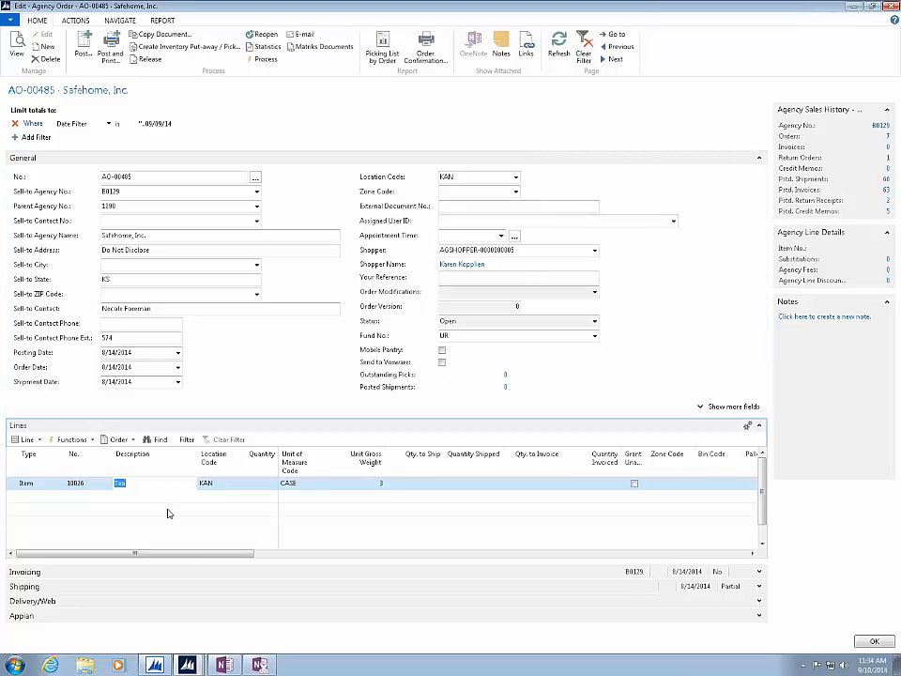
{"action": "key", "text": "shift+Tab"}
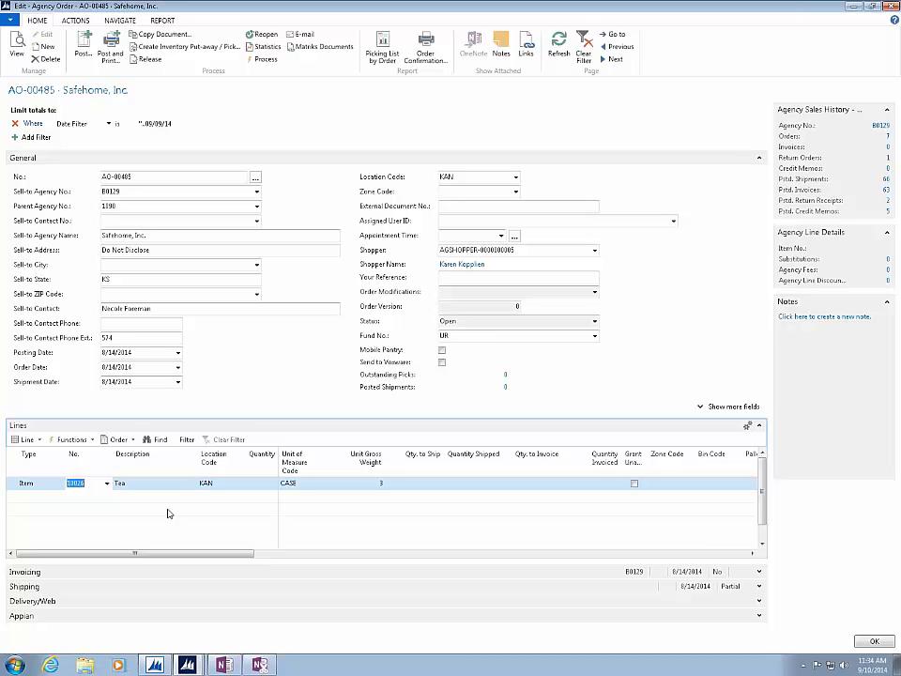
{"action": "key", "text": "Tab"}
{"action": "key", "text": "Tab"}
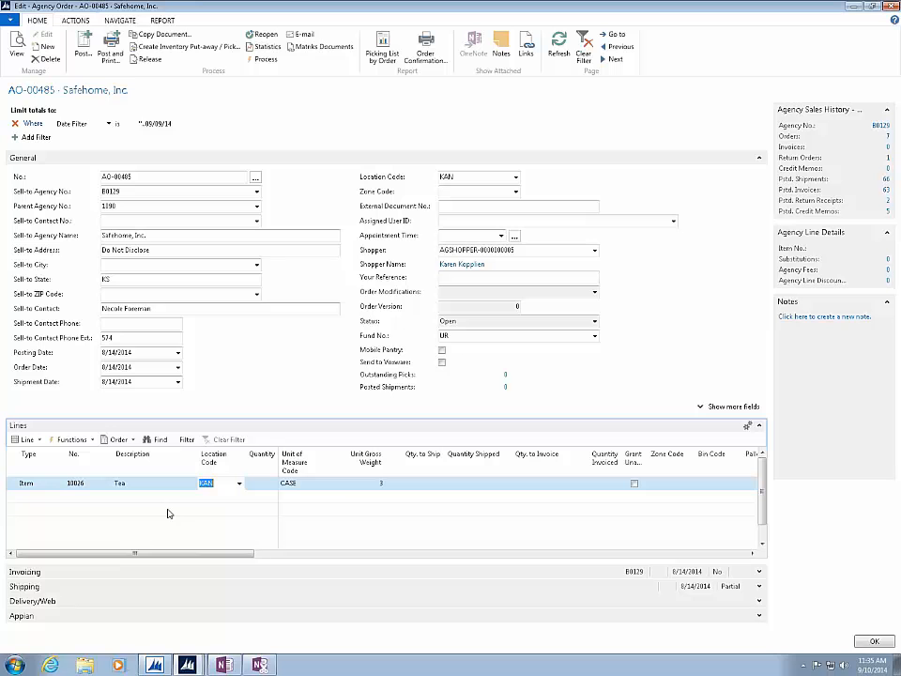
- Switch to OneNote and open the Agency Orders List section in a maximized window
{"action": "left_click", "coordinate": [856, 7]}
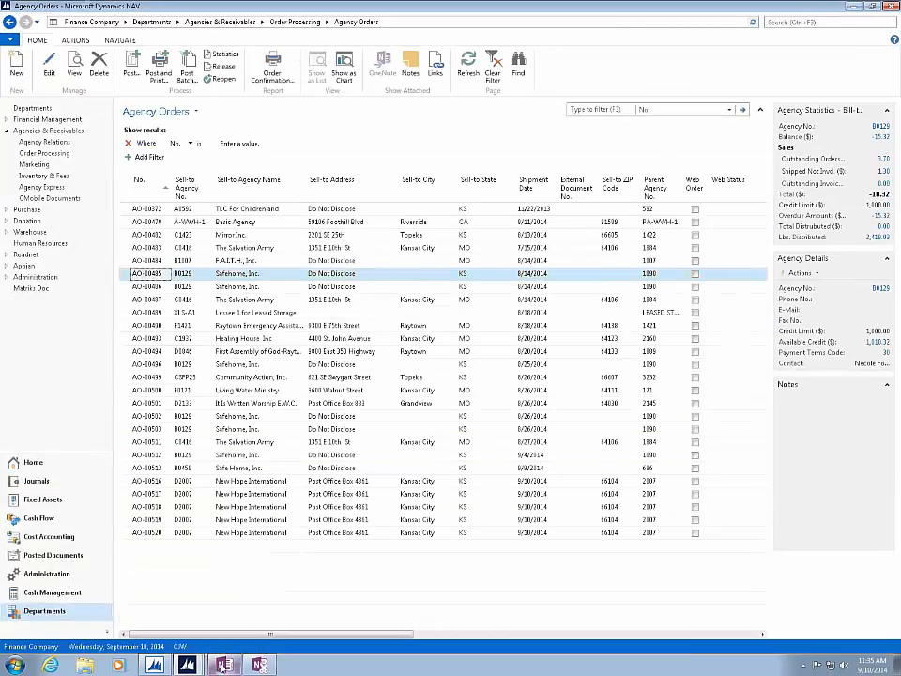
{"action": "left_click", "coordinate": [223, 665]}
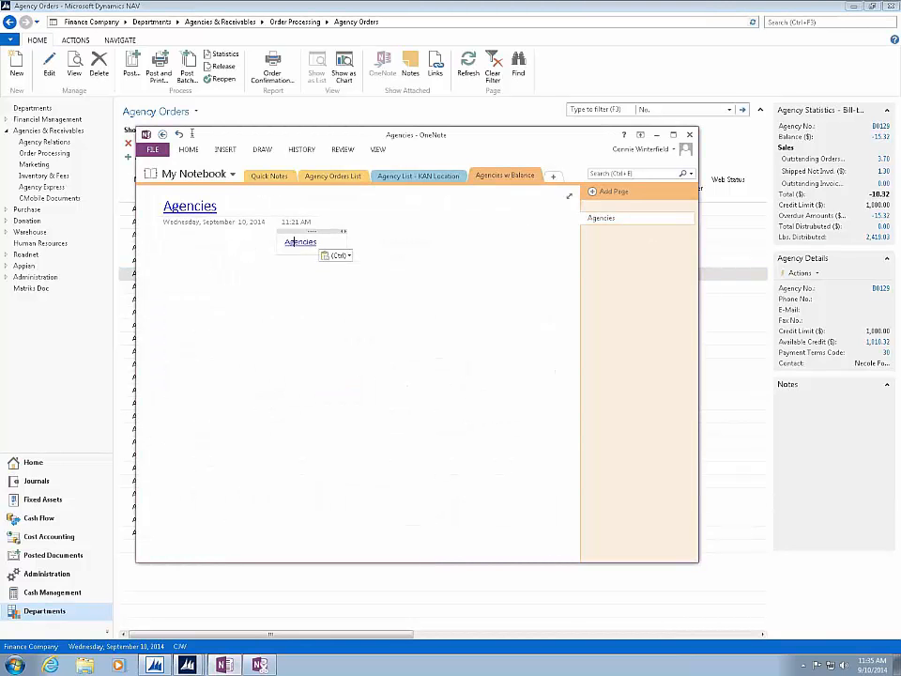
{"action": "left_click", "coordinate": [311, 177]}
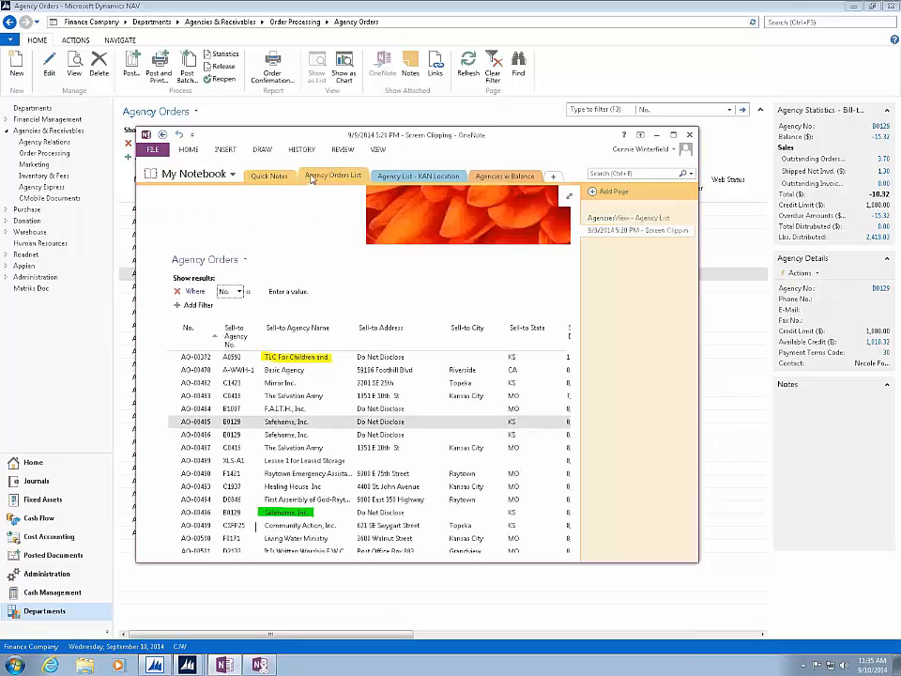
{"action": "left_click", "coordinate": [673, 135]}
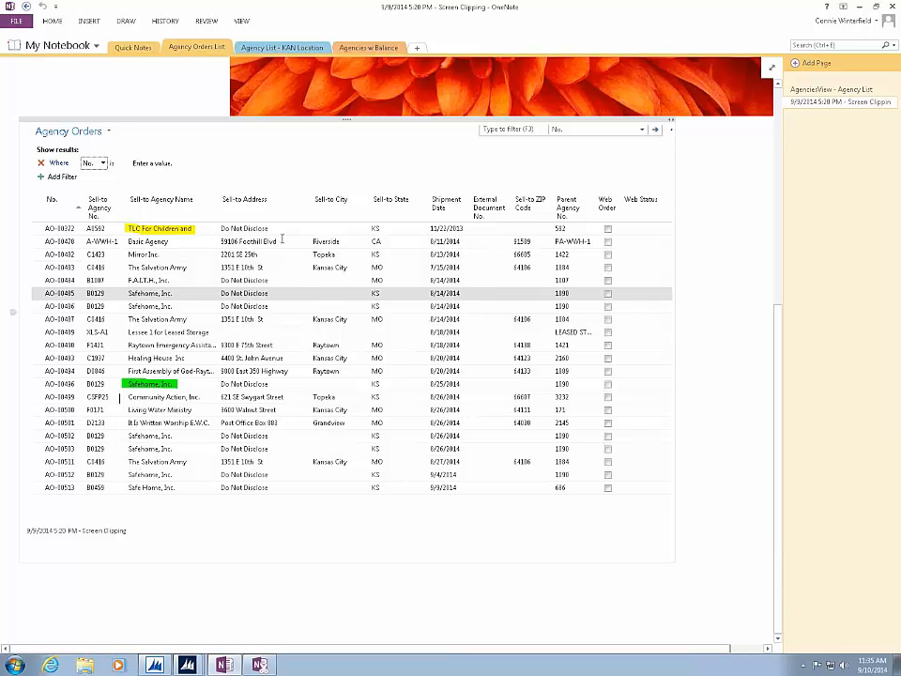
- Examine OneNote's insertion, drawing, history, review, view and formatting commands, and return to the Agency Orders list in Dynamics NAV
{"action": "left_click", "coordinate": [88, 20]}
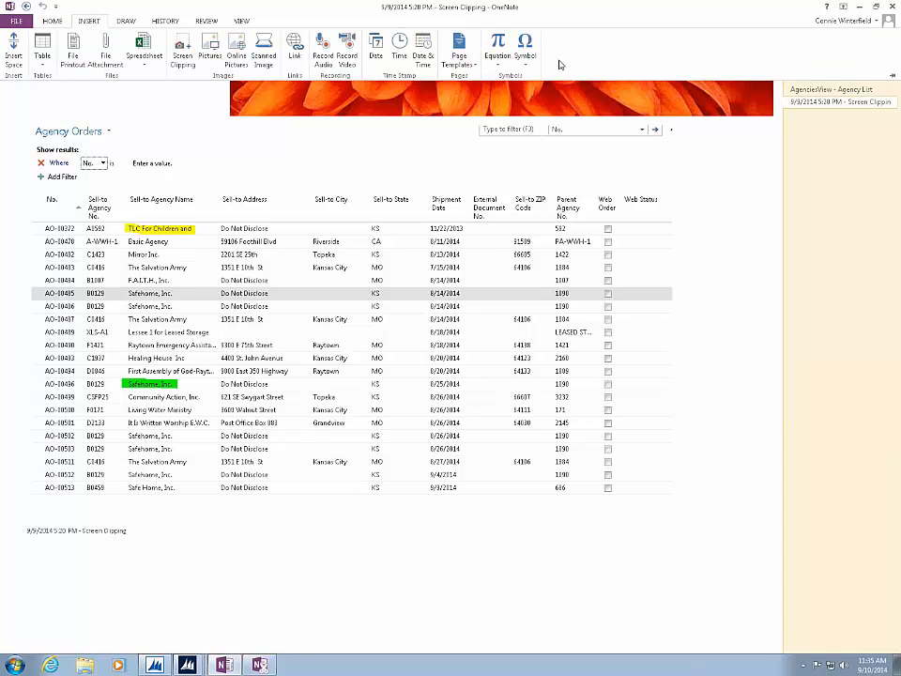
{"action": "left_click", "coordinate": [127, 21]}
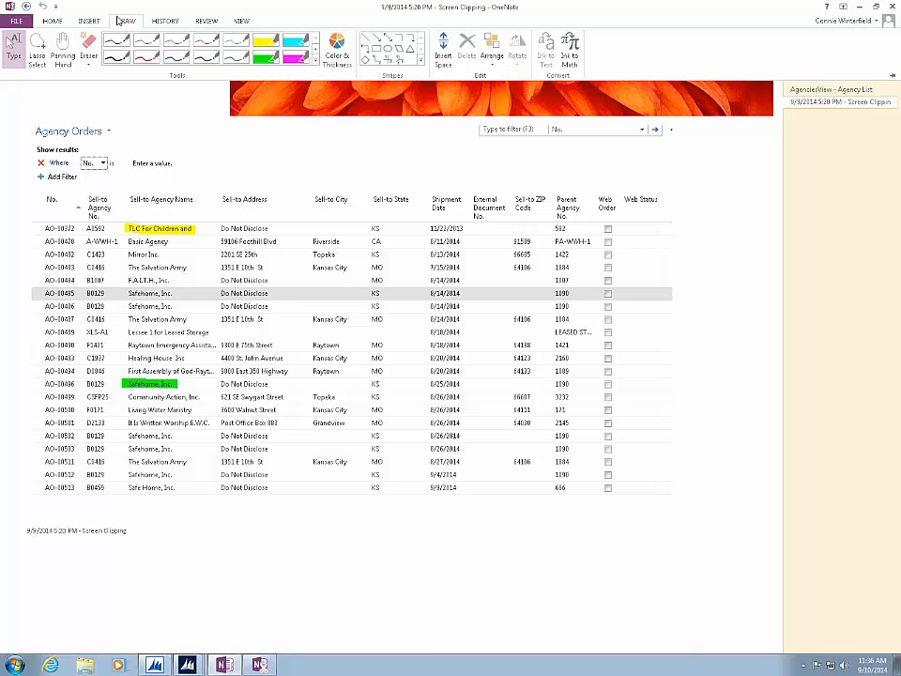
{"action": "left_click", "coordinate": [162, 22]}
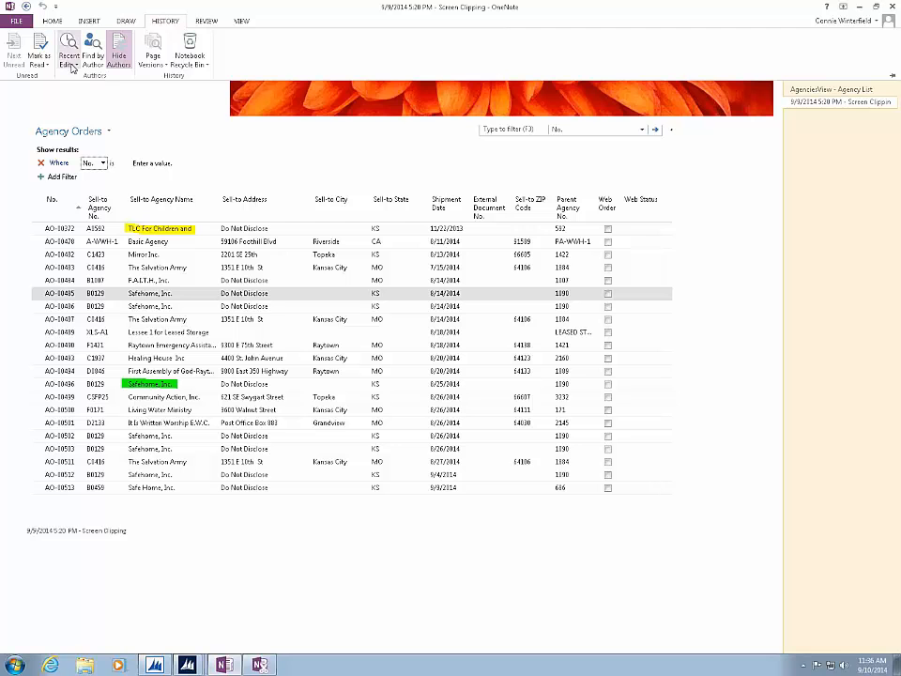
{"action": "left_click", "coordinate": [206, 21]}
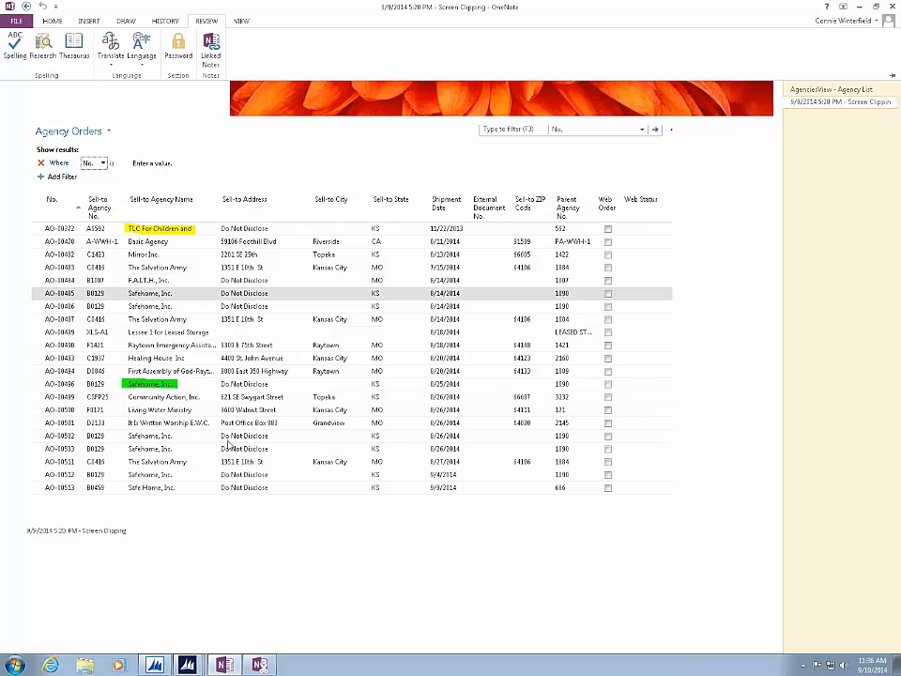
{"action": "left_click", "coordinate": [243, 23]}
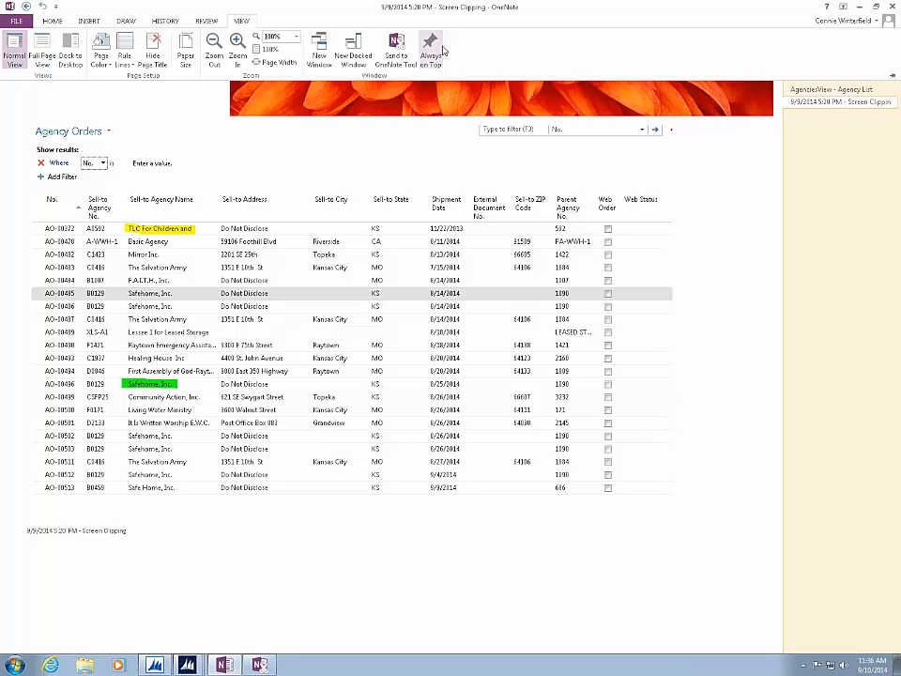
{"action": "left_click", "coordinate": [52, 21]}
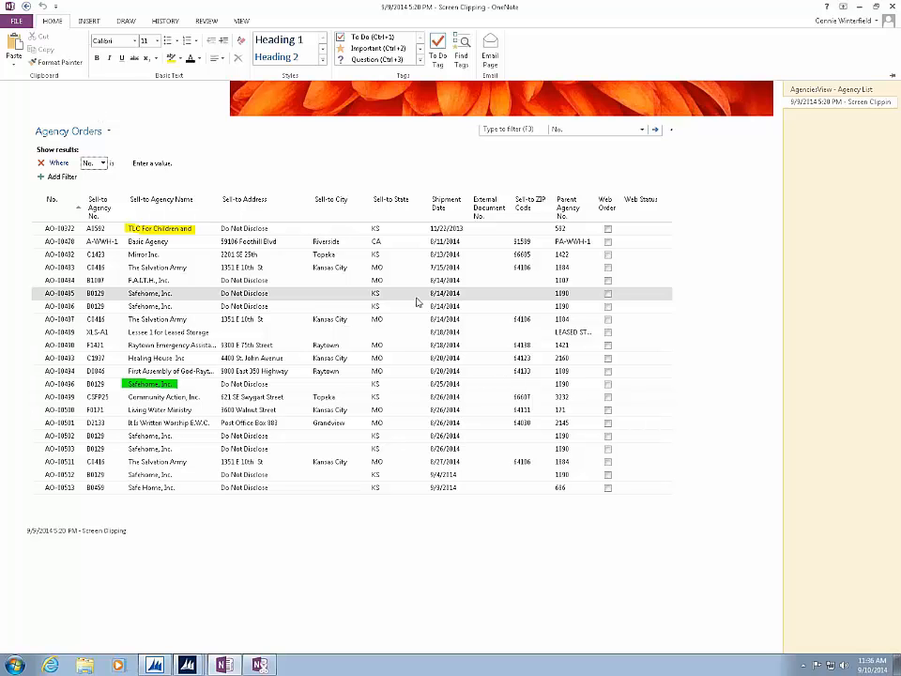
{"action": "left_click", "coordinate": [862, 9]}
{"action": "left_click", "coordinate": [863, 9]}
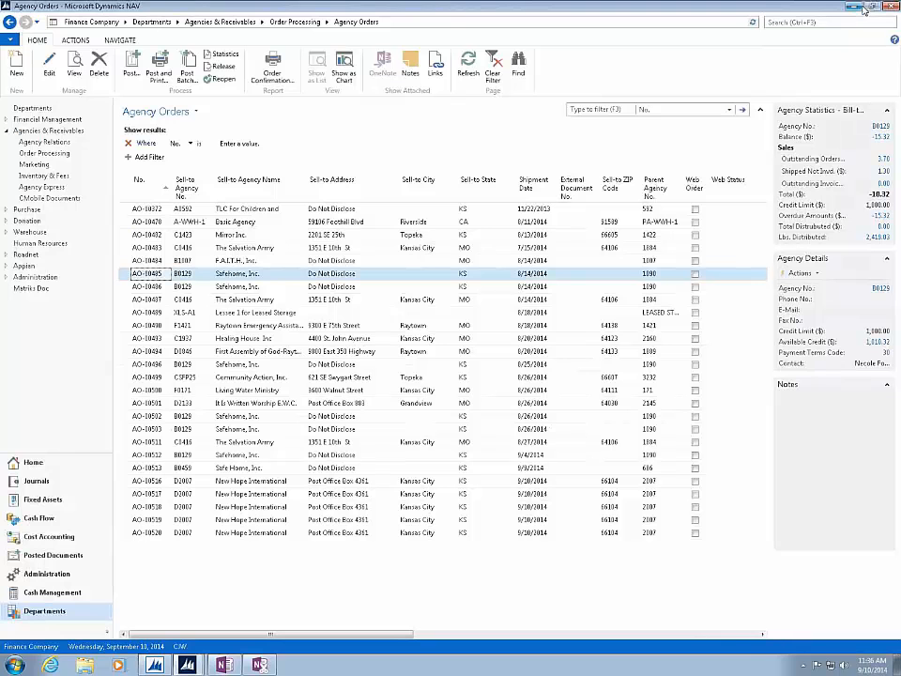
{"action": "left_click", "coordinate": [9, 42]}
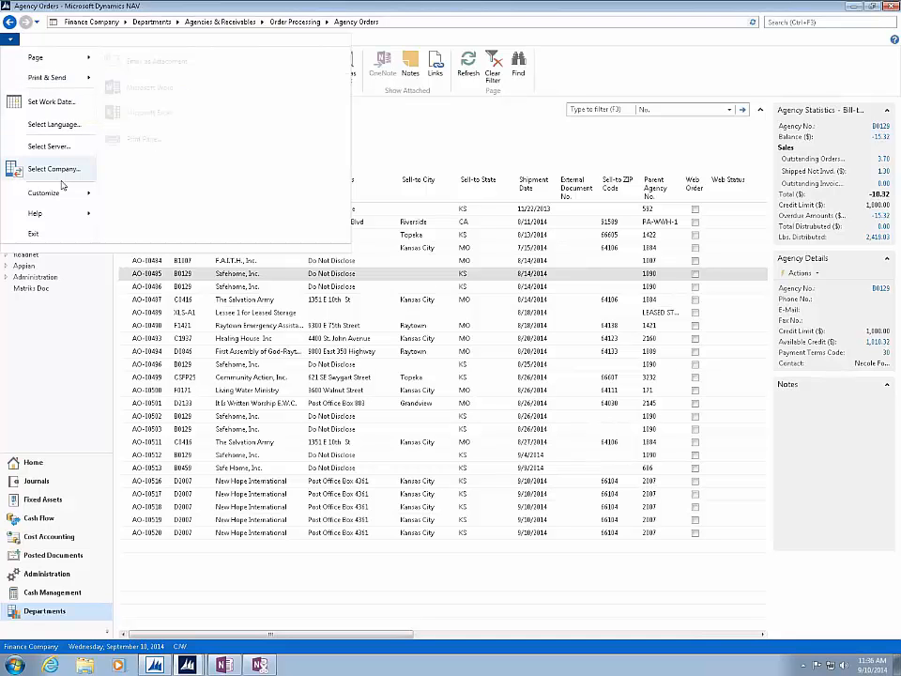
{"action": "mouse_move", "coordinate": [56, 212]}
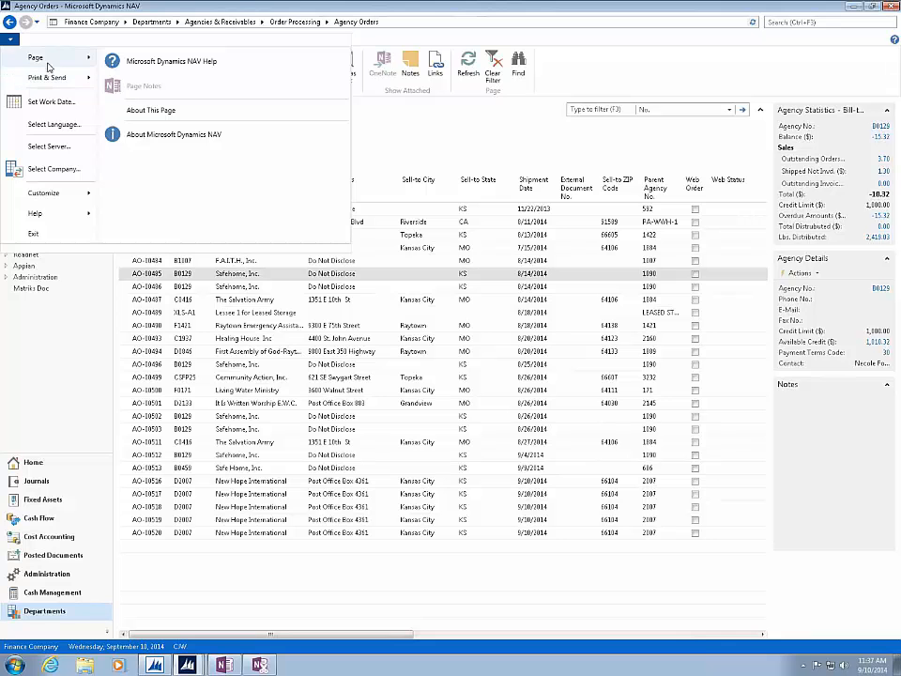
{"action": "left_click", "coordinate": [561, 82]}
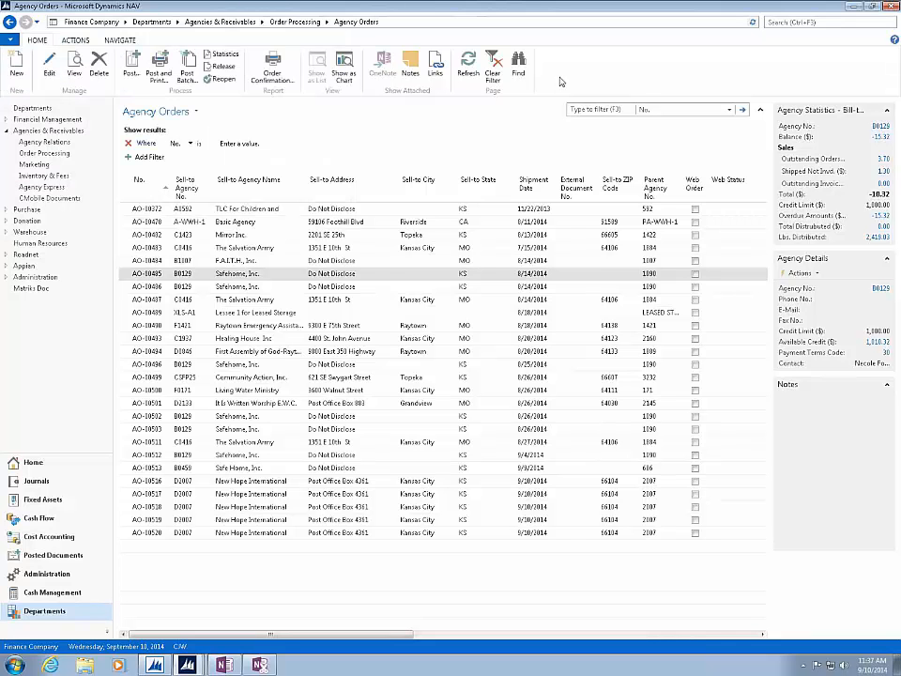
{"action": "right_click", "coordinate": [560, 82]}
{"action": "left_click", "coordinate": [557, 65]}
{"action": "left_click", "coordinate": [12, 41]}
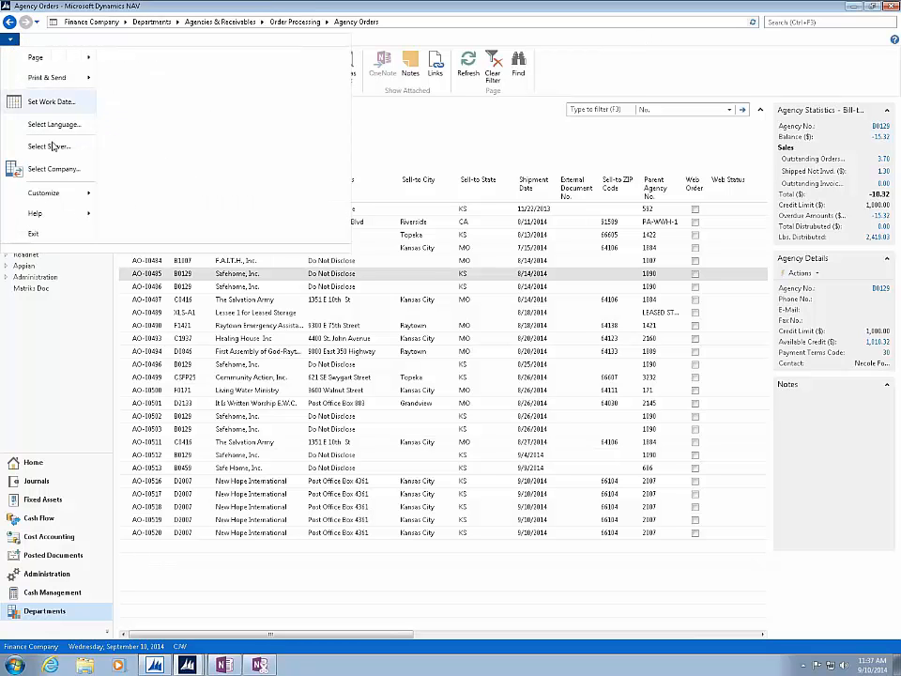
{"action": "mouse_move", "coordinate": [65, 193]}
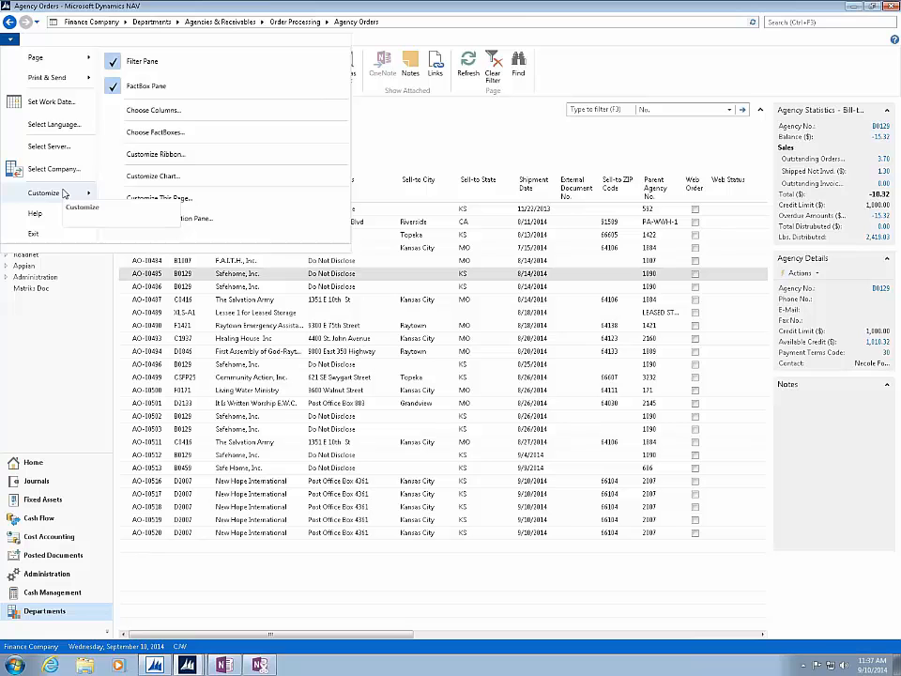
{"action": "left_click", "coordinate": [582, 67]}
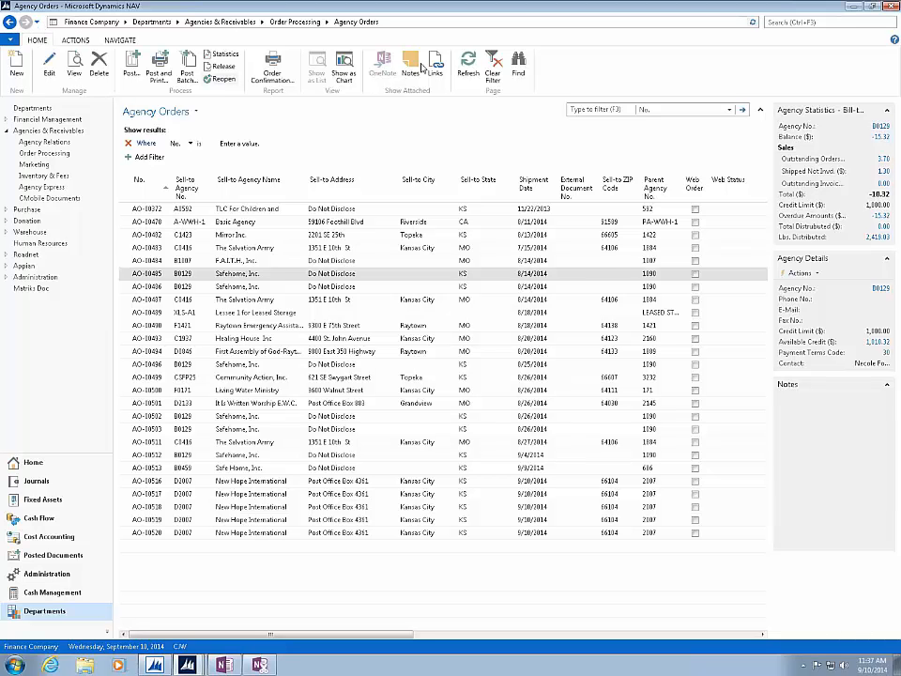
{"action": "right_click", "coordinate": [305, 666]}
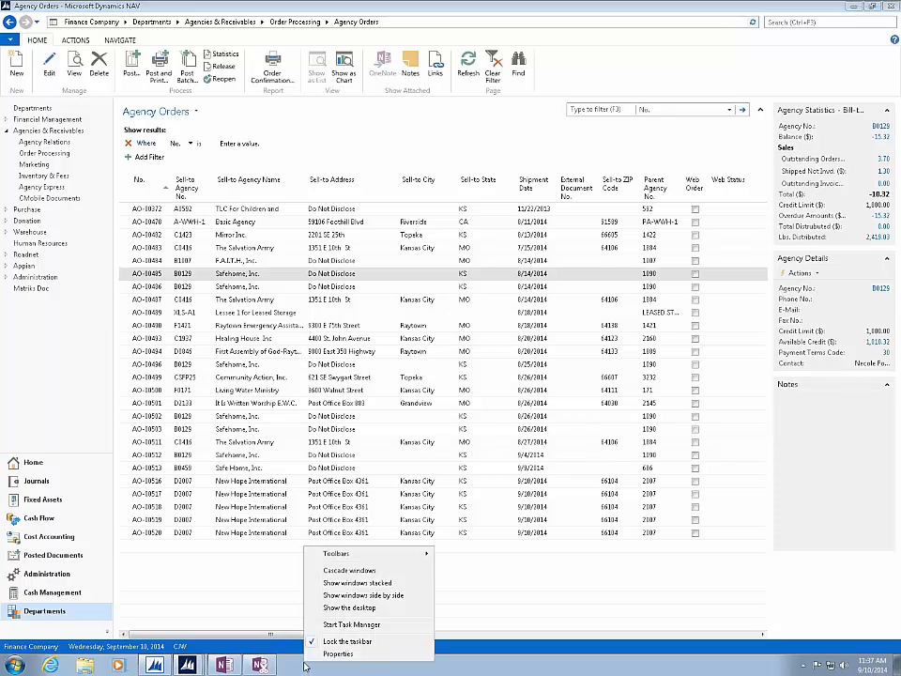
{"action": "left_click", "coordinate": [295, 661]}
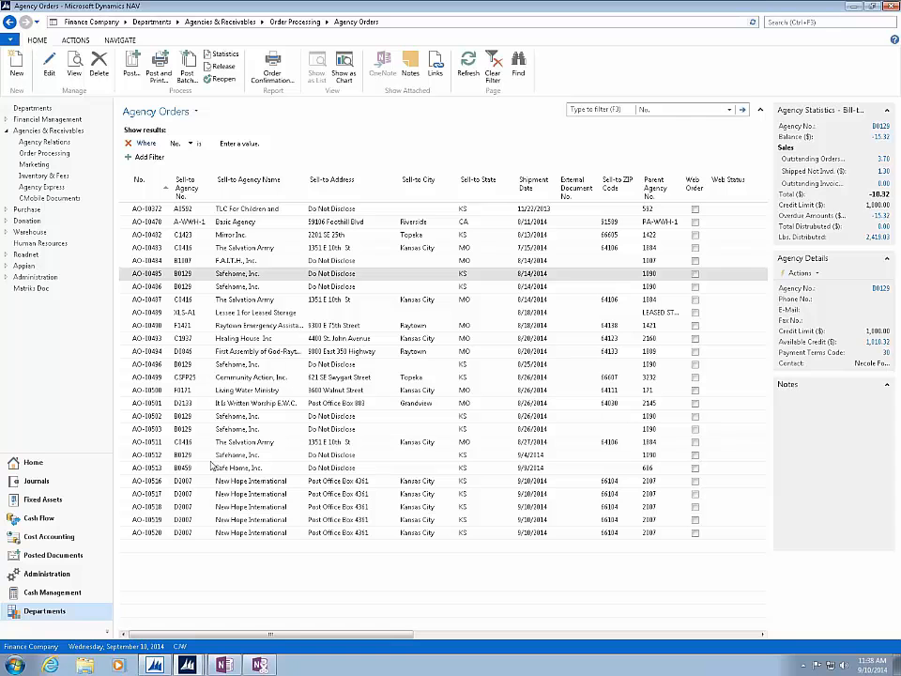
- Switch to OneNote and add a new section to My Notebook, keeping its default name
{"action": "left_click", "coordinate": [225, 665]}
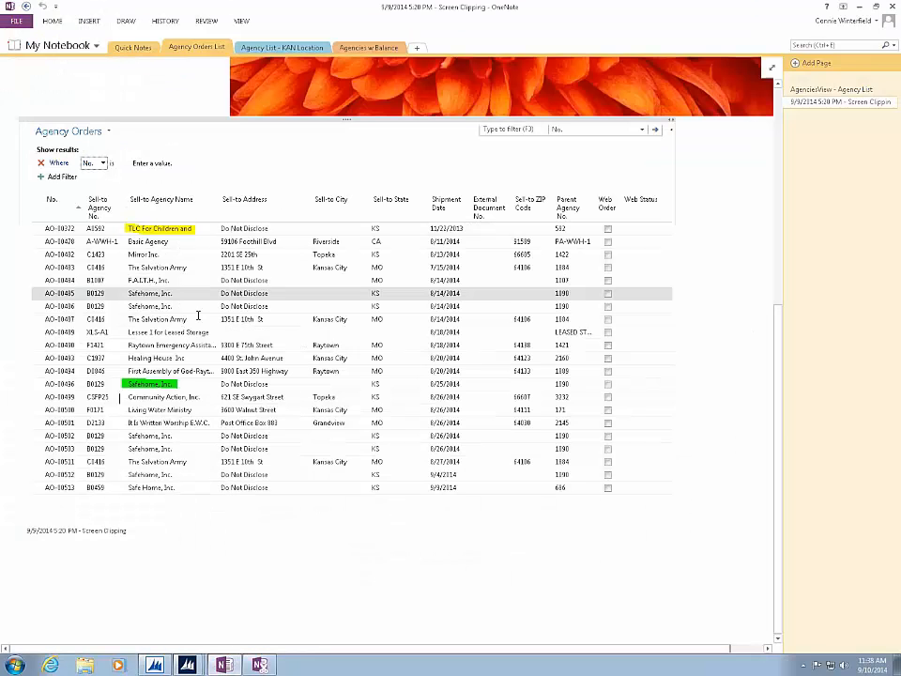
{"action": "left_click", "coordinate": [420, 48]}
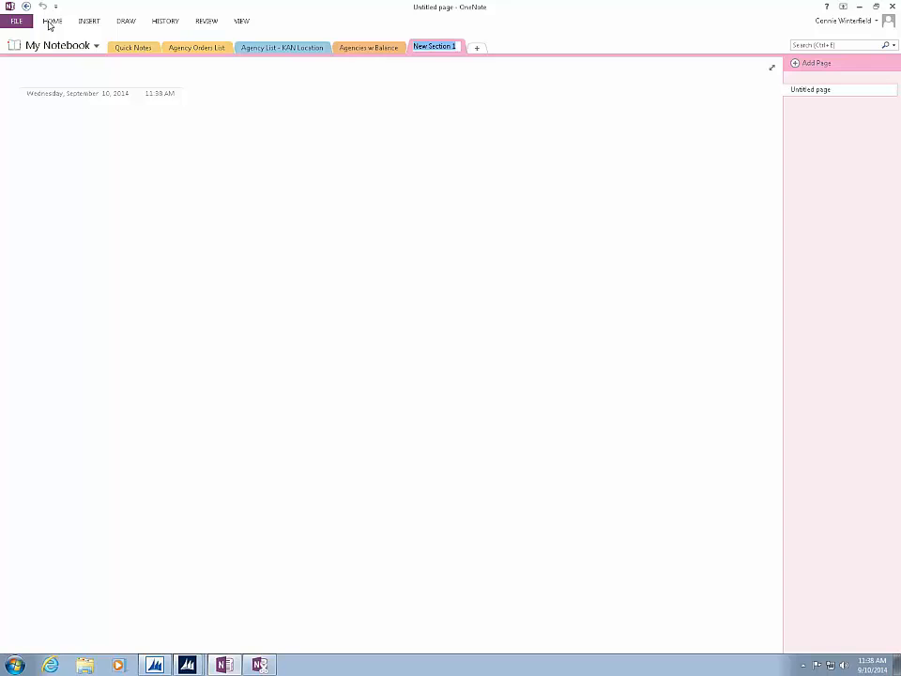
{"action": "left_click", "coordinate": [51, 21]}
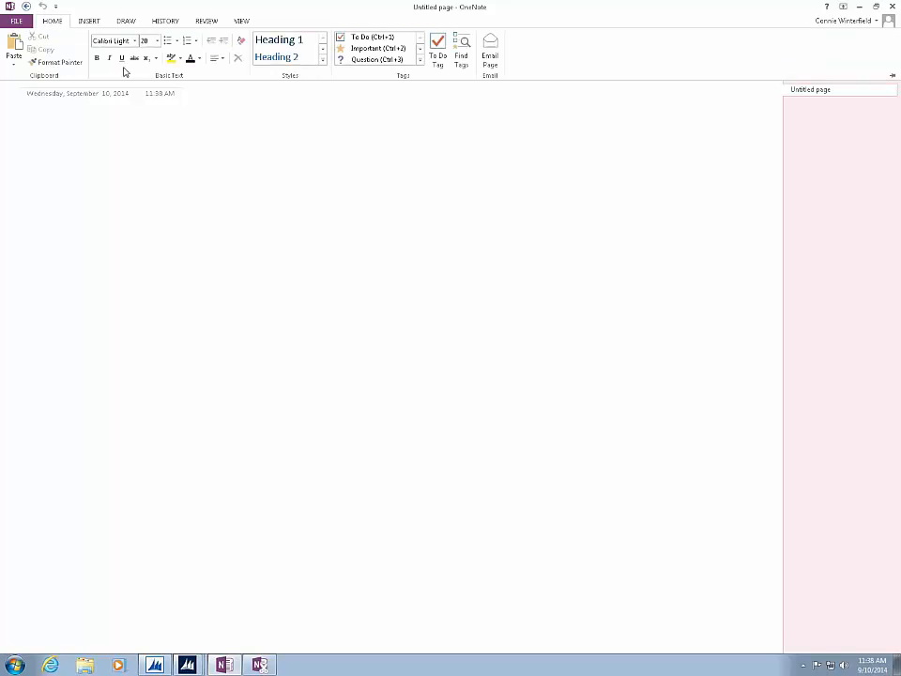
- Examine the notebook information, the storage choices for a new notebook and the general OneNote options, cancelling without changes
{"action": "left_click", "coordinate": [17, 22]}
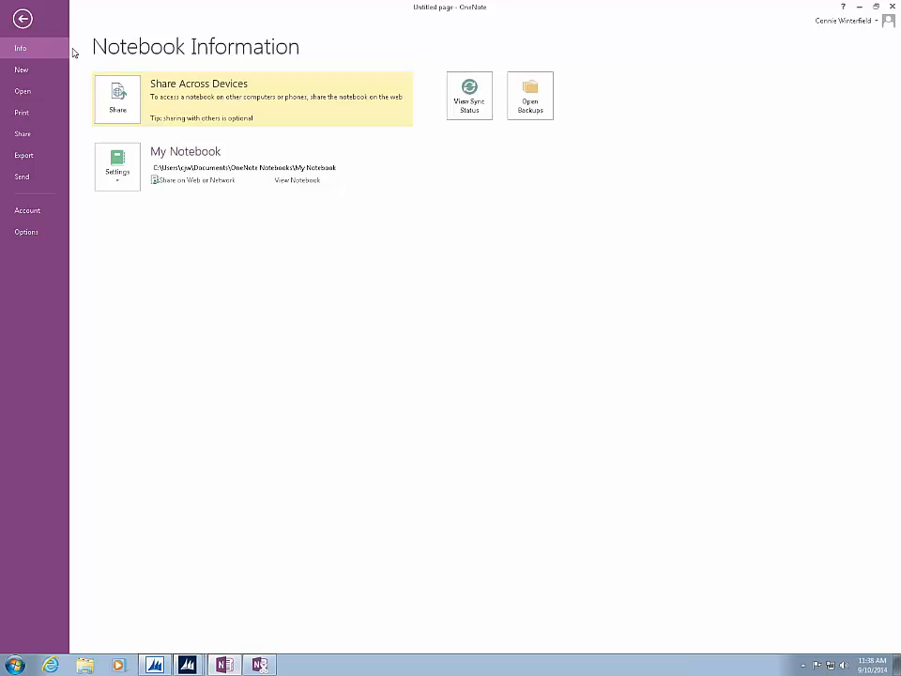
{"action": "left_click", "coordinate": [20, 73]}
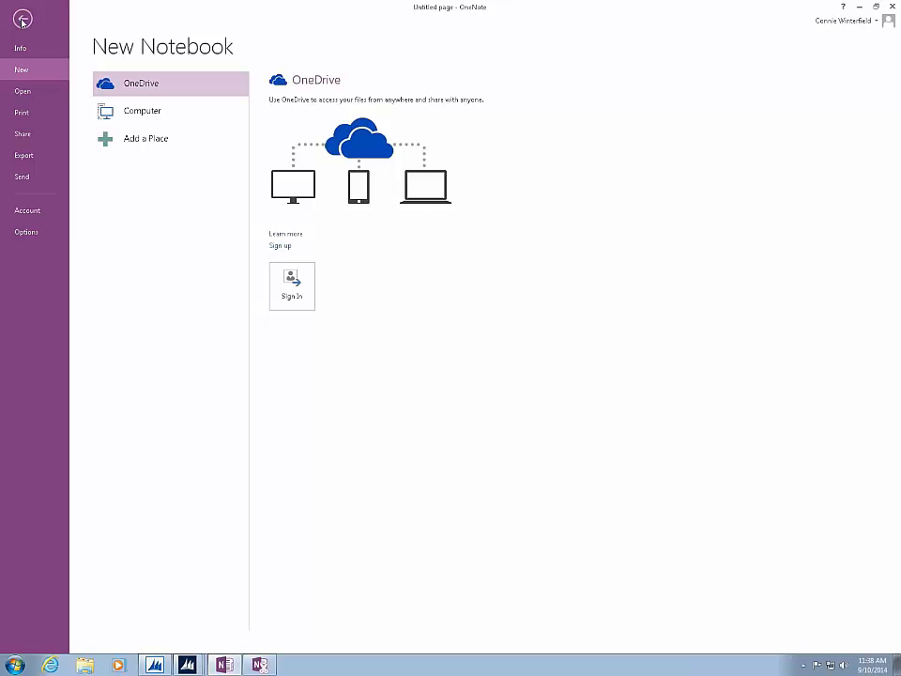
{"action": "left_click", "coordinate": [27, 232]}
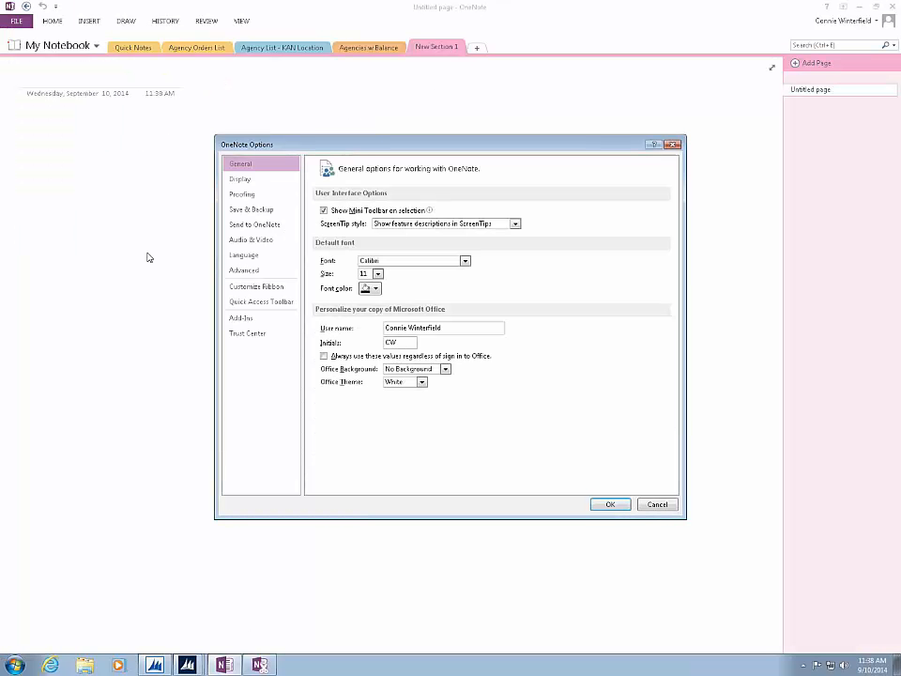
{"action": "left_click", "coordinate": [654, 506]}
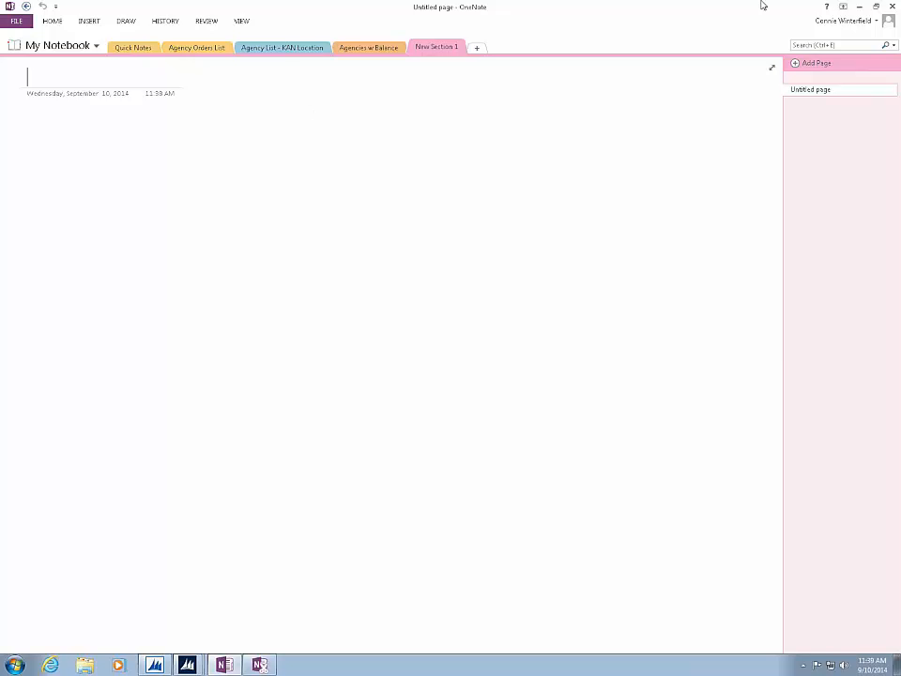
- Clip the Agency Orders window in Dynamics NAV, including ribbon, navigation and list, and paste the clipping onto the New Section 1 page in OneNote
{"action": "left_click", "coordinate": [859, 7]}
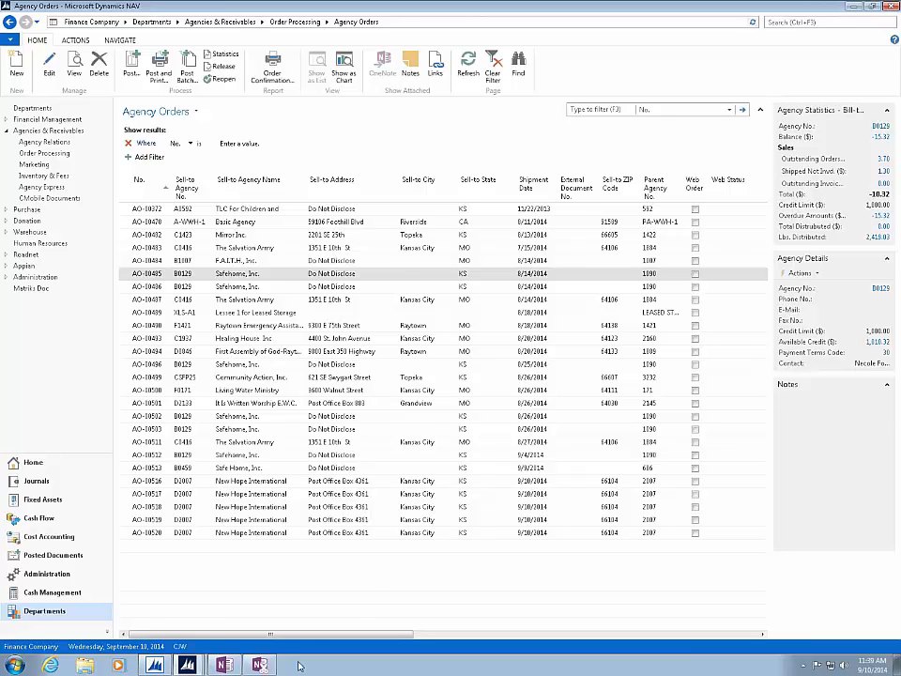
{"action": "left_click", "coordinate": [260, 664]}
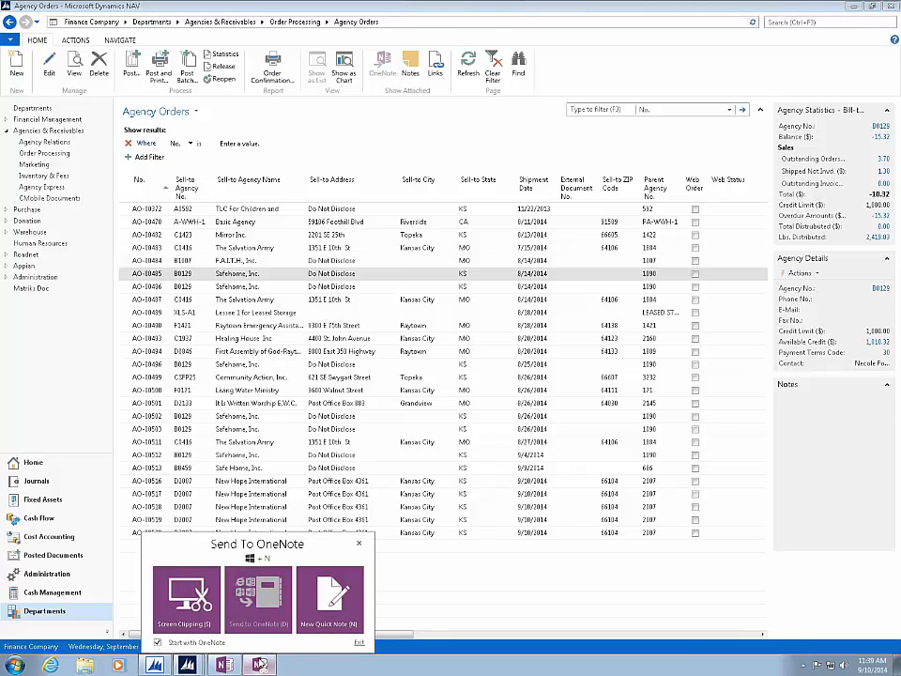
{"action": "left_click", "coordinate": [218, 614]}
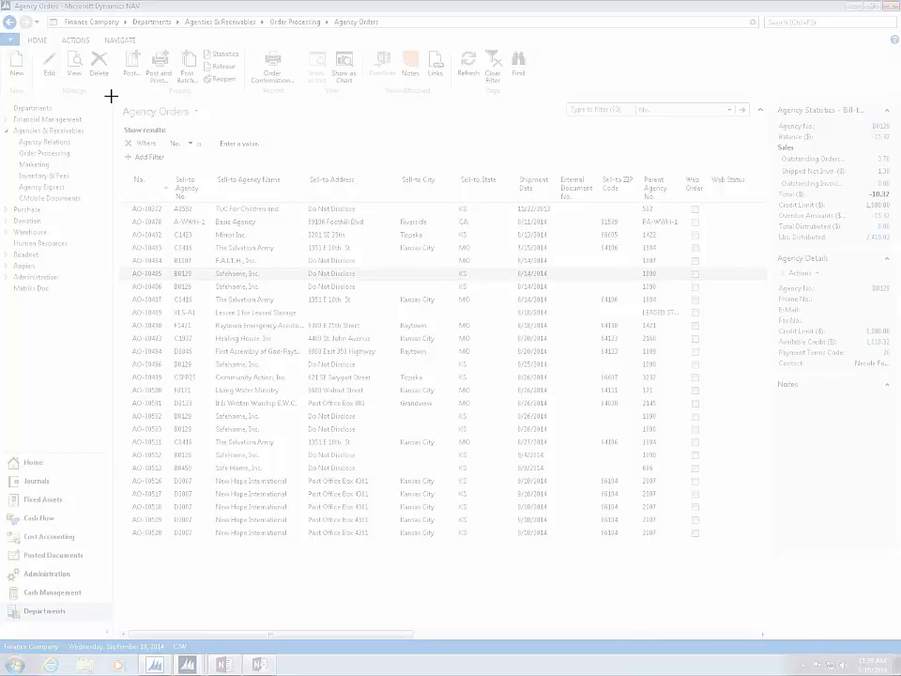
{"action": "left_click_drag", "start_coordinate": [4, 36], "coordinate": [757, 545]}
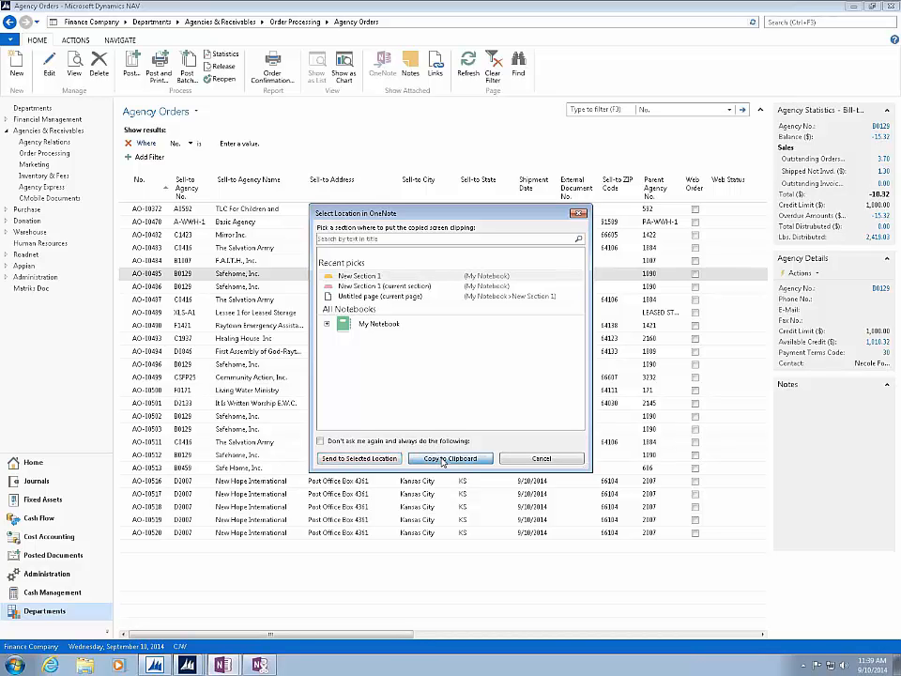
{"action": "left_click", "coordinate": [442, 459]}
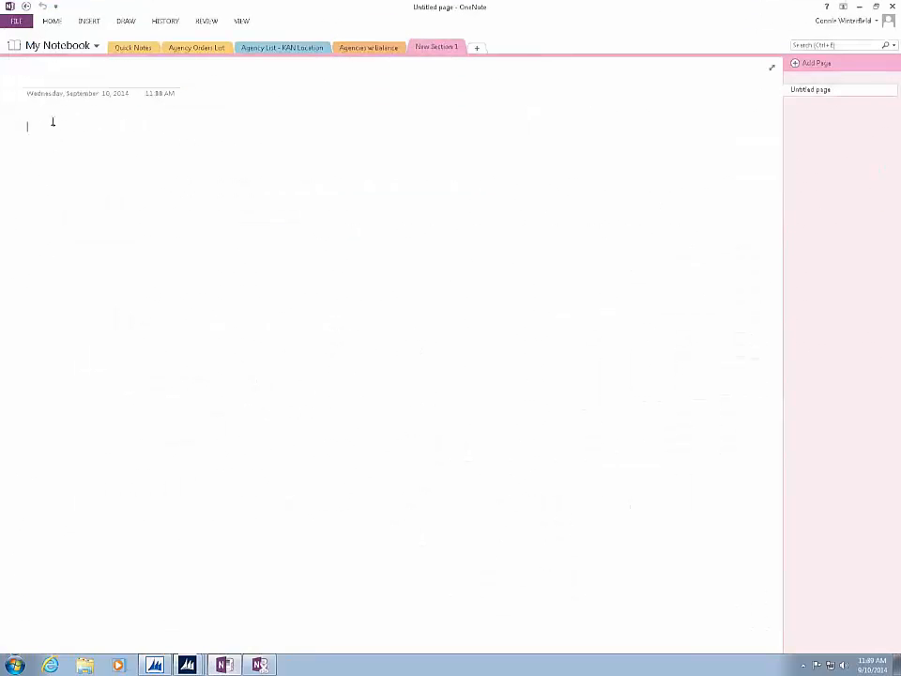
{"action": "right_click", "coordinate": [53, 123]}
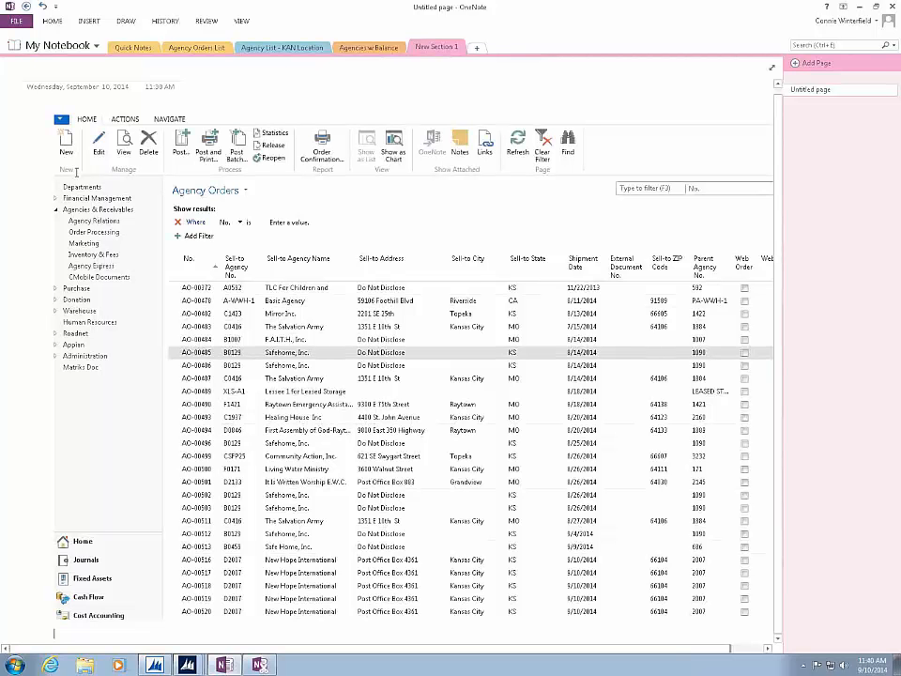
- Try to lasso-select an area beside the order rows near AO-00484 in the pasted clipping
{"action": "left_click", "coordinate": [119, 22]}
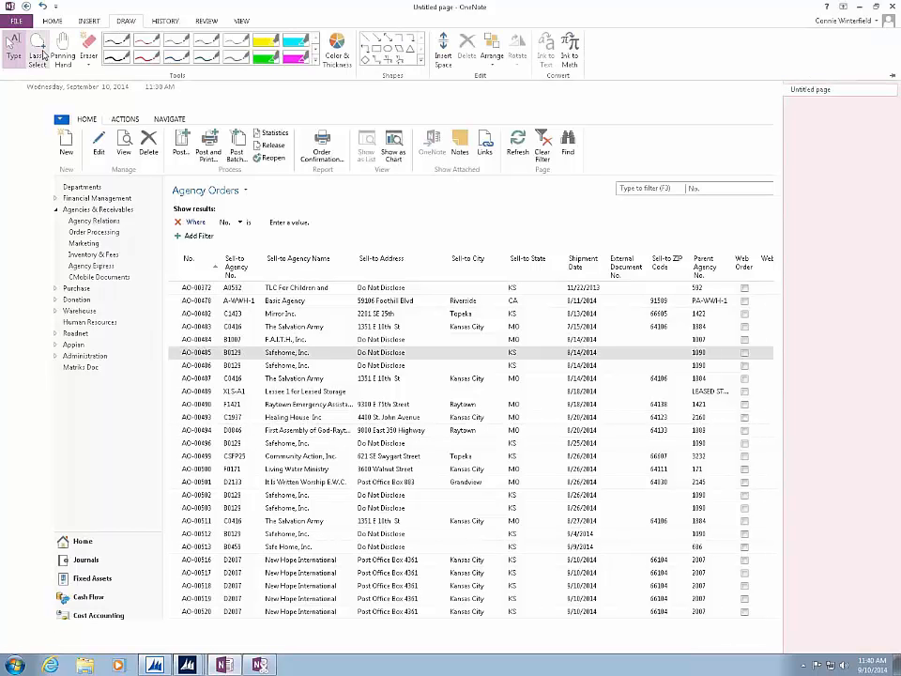
{"action": "left_click", "coordinate": [39, 51]}
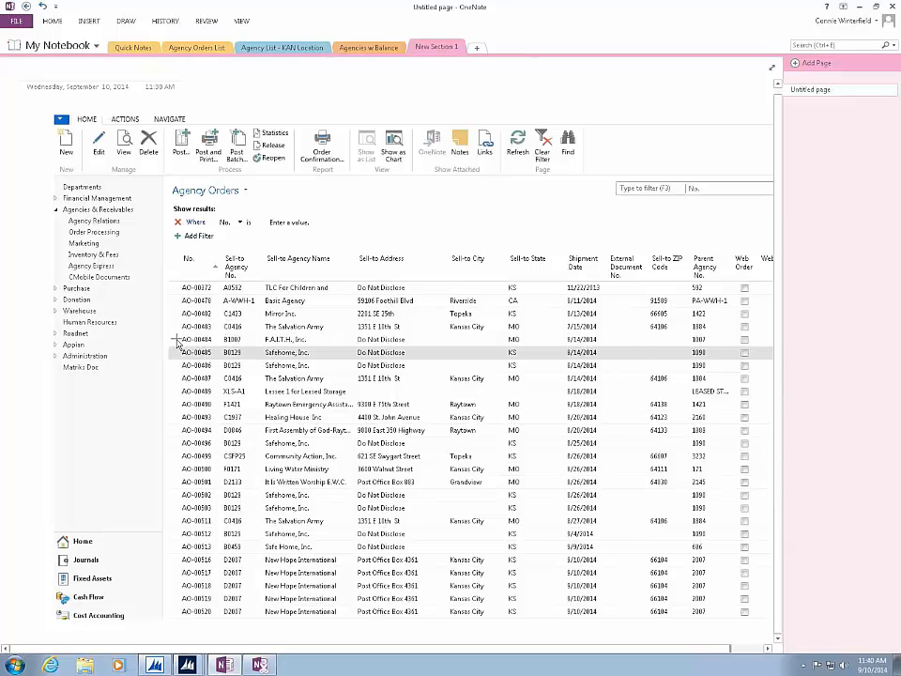
{"action": "mouse_move", "coordinate": [177, 344]}
{"action": "left_mouse_down"}
{"action": "mouse_move", "coordinate": [178, 352]}
{"action": "mouse_move", "coordinate": [239, 364]}
{"action": "mouse_move", "coordinate": [343, 355]}
{"action": "mouse_move", "coordinate": [327, 289]}
{"action": "mouse_move", "coordinate": [266, 255]}
{"action": "mouse_move", "coordinate": [171, 263]}
{"action": "mouse_move", "coordinate": [127, 246]}
{"action": "mouse_move", "coordinate": [155, 266]}
{"action": "left_mouse_up"}
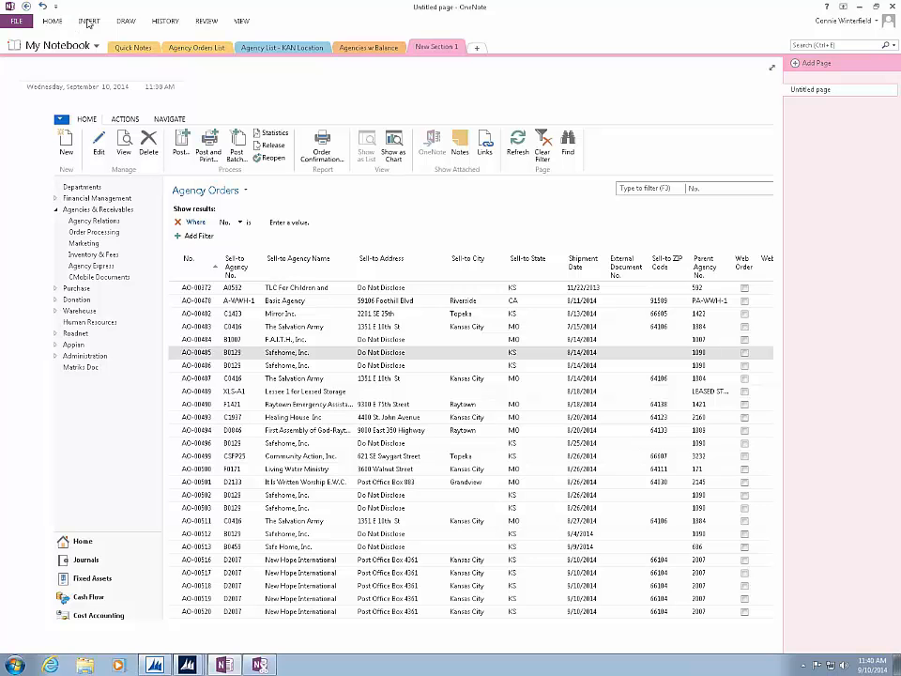
- Highlight the AO-00372 row in yellow from its number through the agency name in the pasted Agency Orders clipping
{"action": "left_click", "coordinate": [122, 22]}
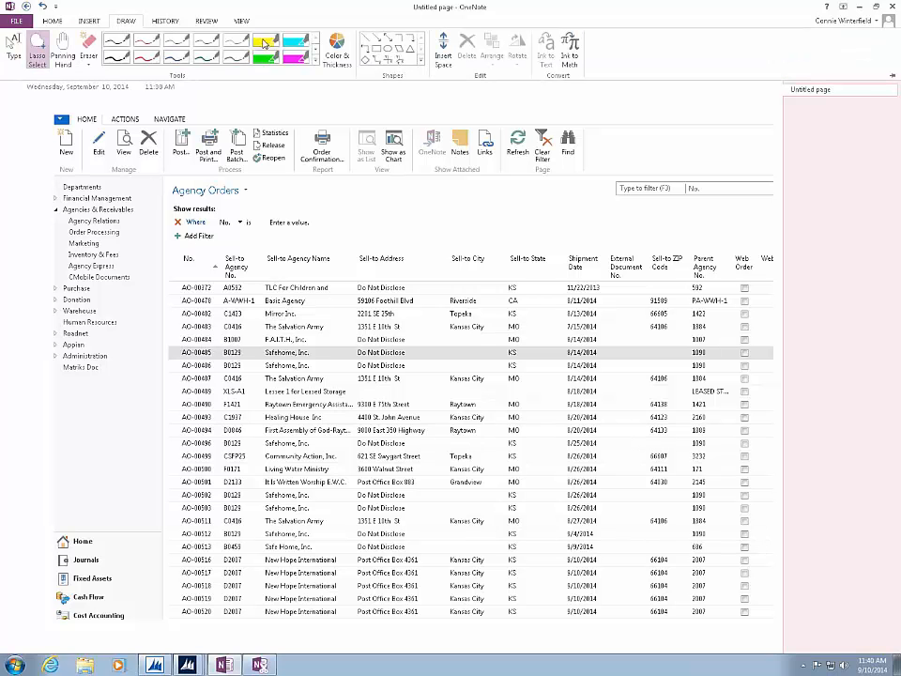
{"action": "left_click", "coordinate": [259, 104]}
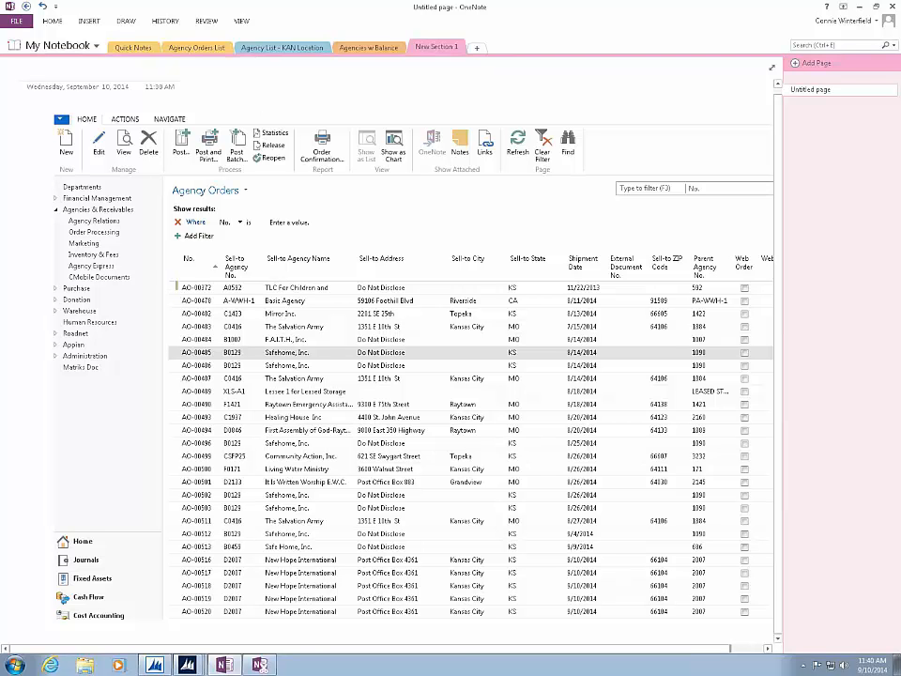
{"action": "left_click_drag", "start_coordinate": [174, 287], "coordinate": [345, 288]}
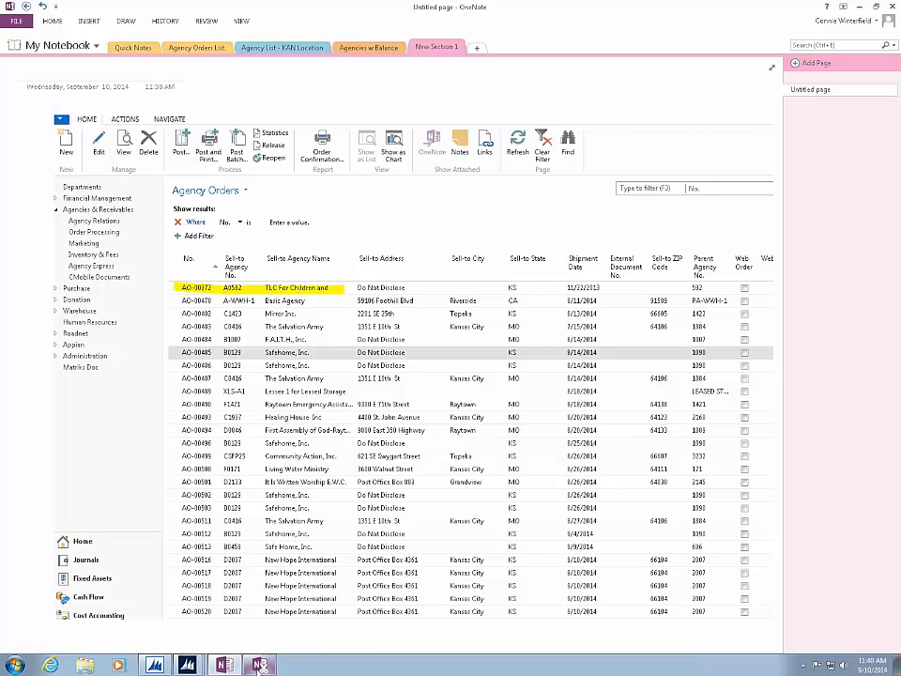
- Clip the Agency Orders list from its title down to row AO-00484, send it to the current Untitled page, view it in OneNote and return to Dynamics NAV
{"action": "left_click", "coordinate": [260, 666]}
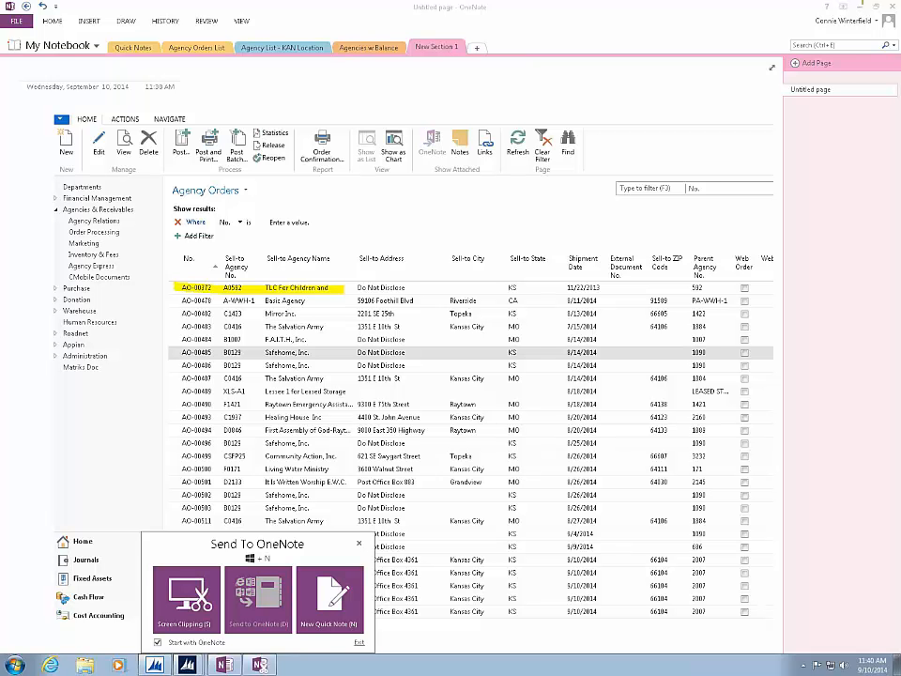
{"action": "left_click", "coordinate": [861, 6]}
{"action": "left_click", "coordinate": [187, 599]}
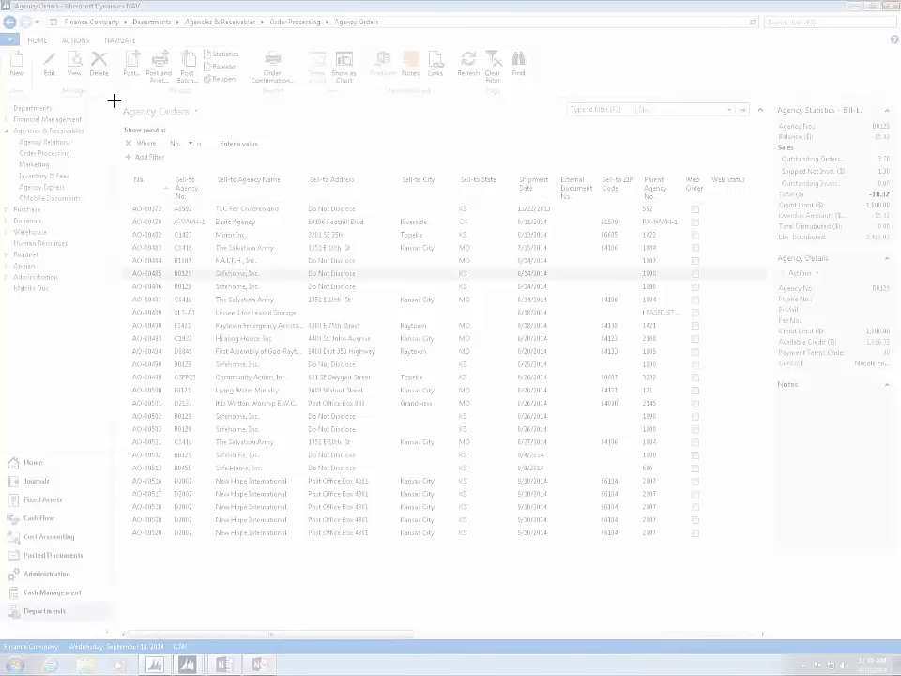
{"action": "left_click_drag", "start_coordinate": [114, 98], "coordinate": [710, 270]}
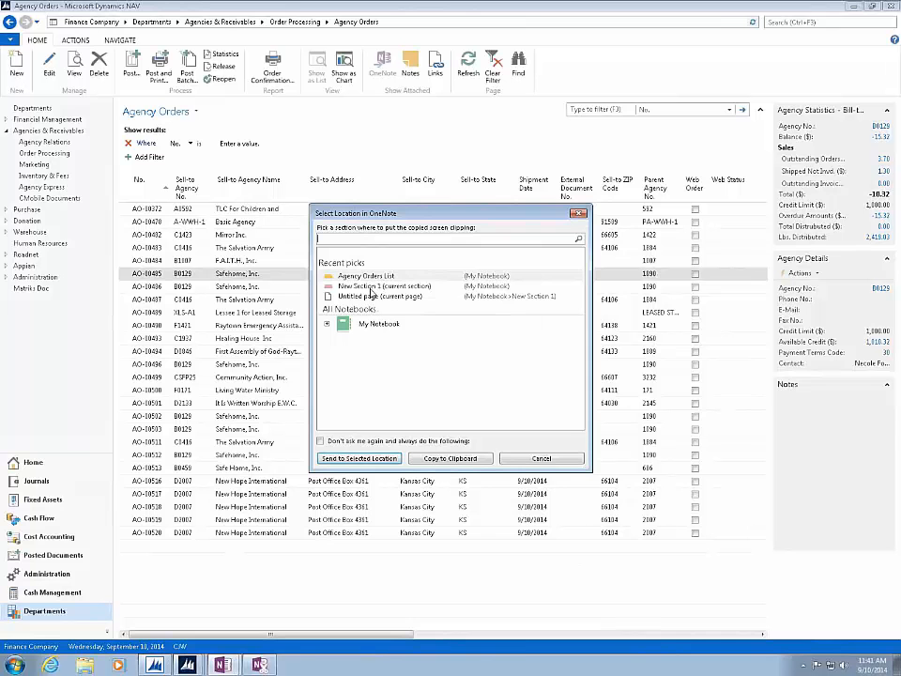
{"action": "left_click", "coordinate": [357, 460]}
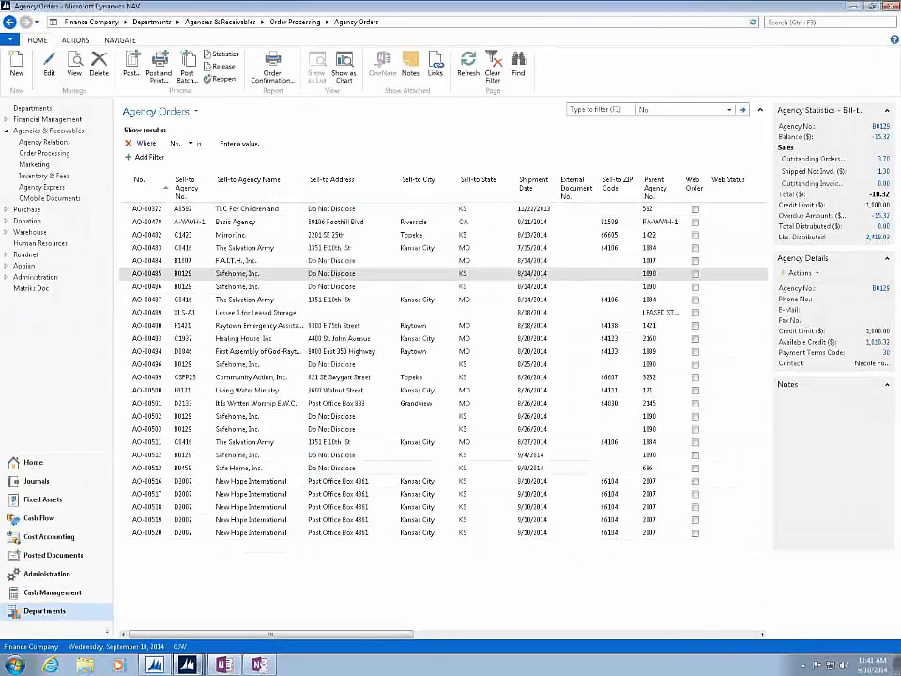
{"action": "left_click", "coordinate": [223, 665]}
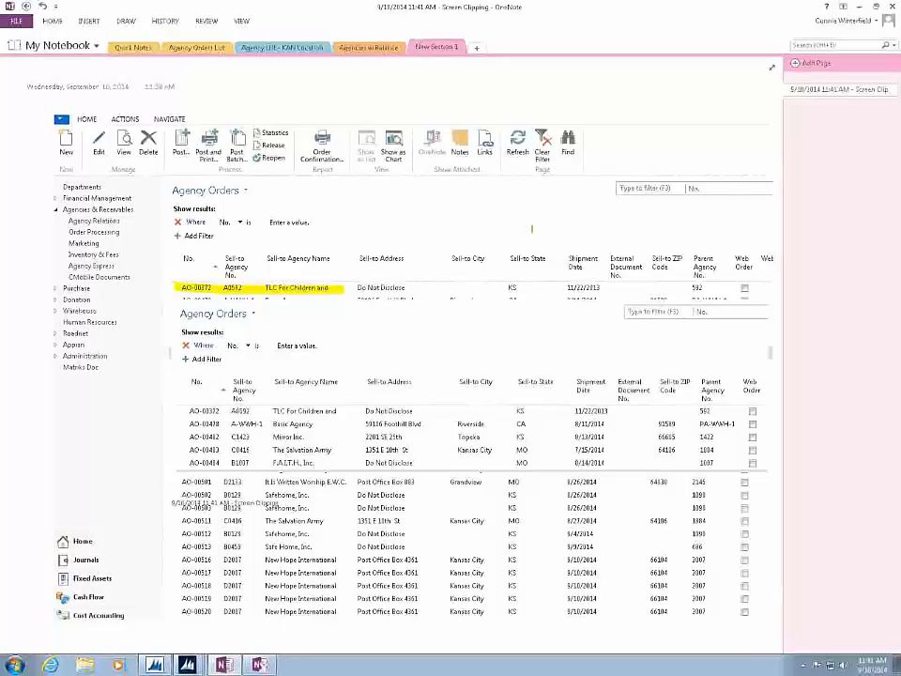
{"action": "left_click", "coordinate": [860, 8]}
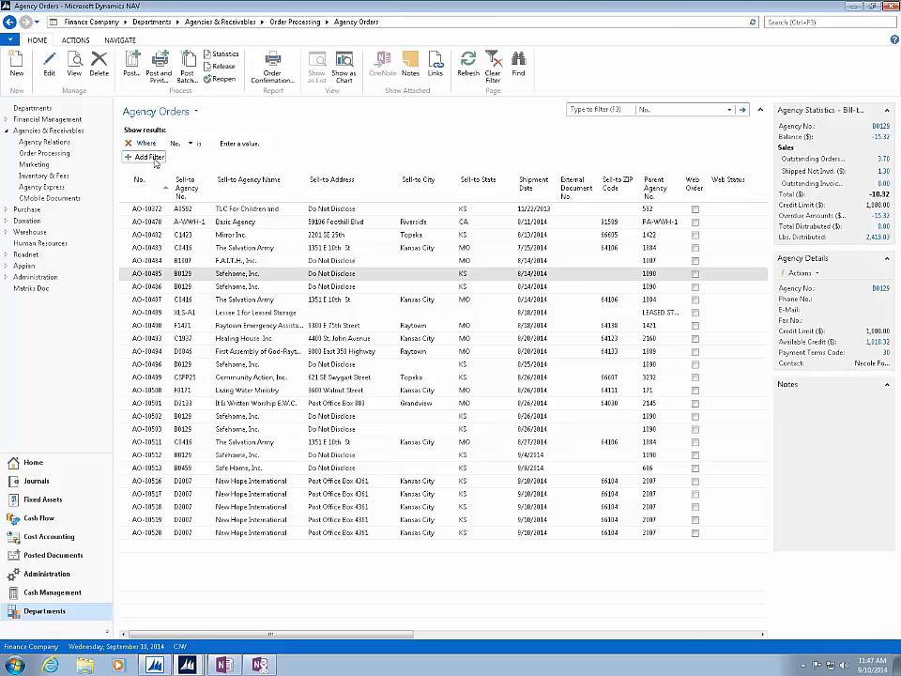
- Remove External Document No., Sell-to ZIP Code, Parent Agency No., Web Order, Web Status and Web Acceptance Status from the columns shown in the Agency Orders list
{"action": "left_click", "coordinate": [283, 188]}
{"action": "left_click", "coordinate": [297, 187]}
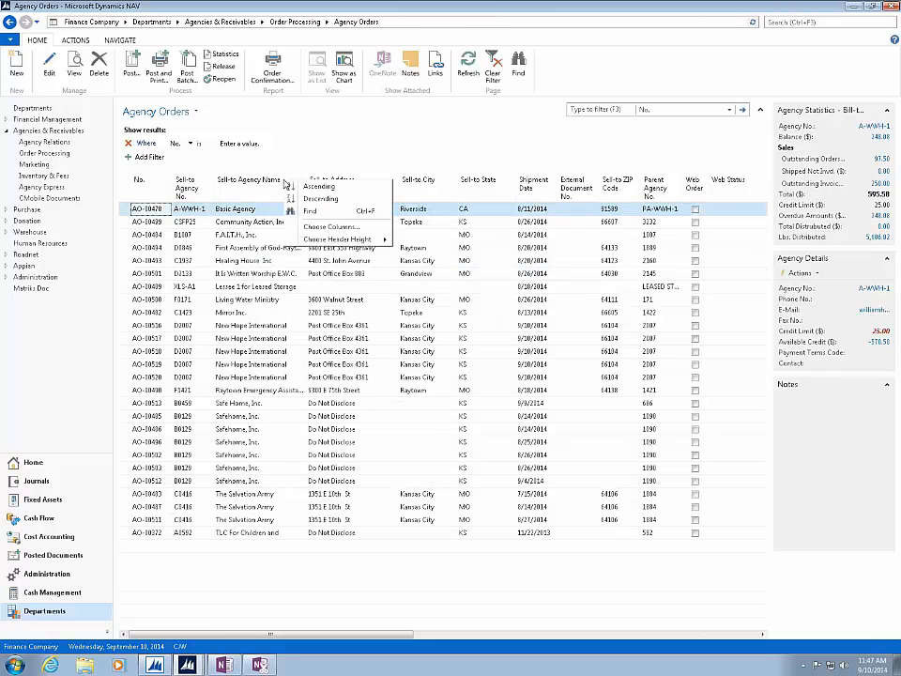
{"action": "left_click", "coordinate": [315, 226]}
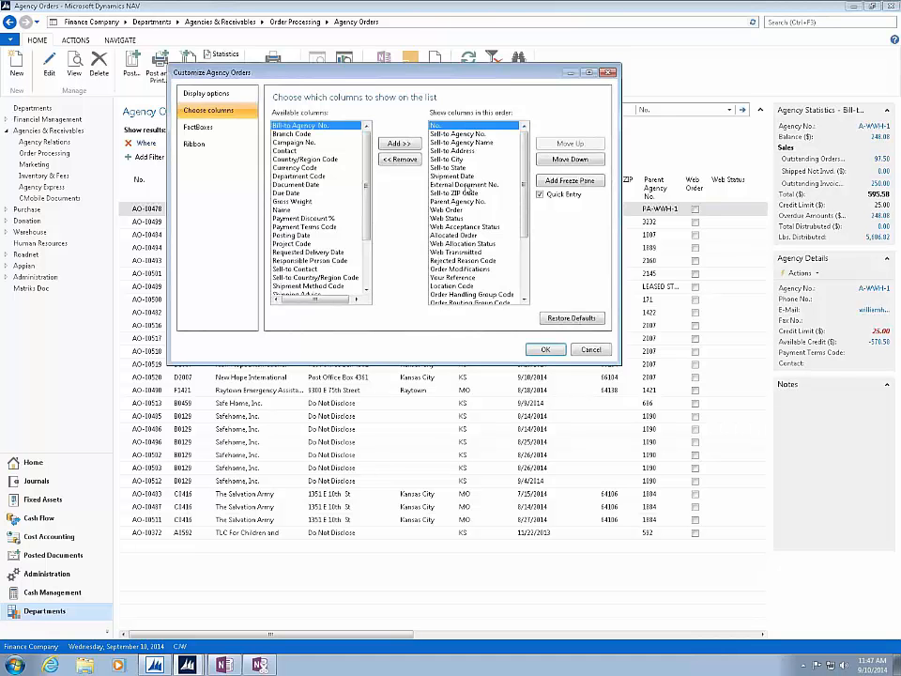
{"action": "left_click", "coordinate": [468, 184]}
{"action": "left_click", "coordinate": [400, 159]}
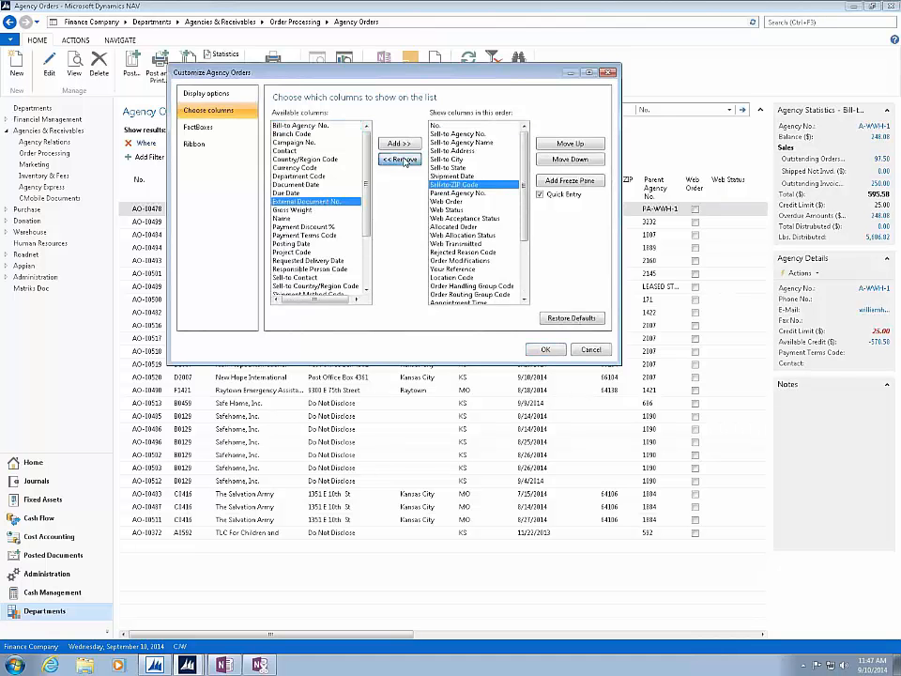
{"action": "left_click", "coordinate": [400, 160]}
{"action": "left_click", "coordinate": [400, 159]}
{"action": "left_click", "coordinate": [400, 160]}
{"action": "left_click", "coordinate": [400, 159]}
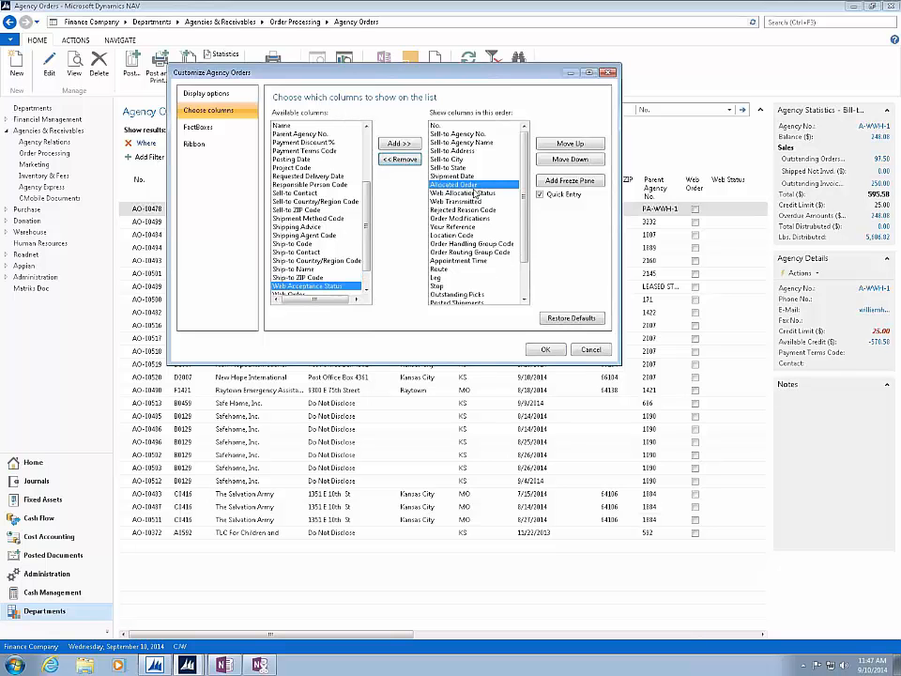
{"action": "left_click", "coordinate": [400, 160]}
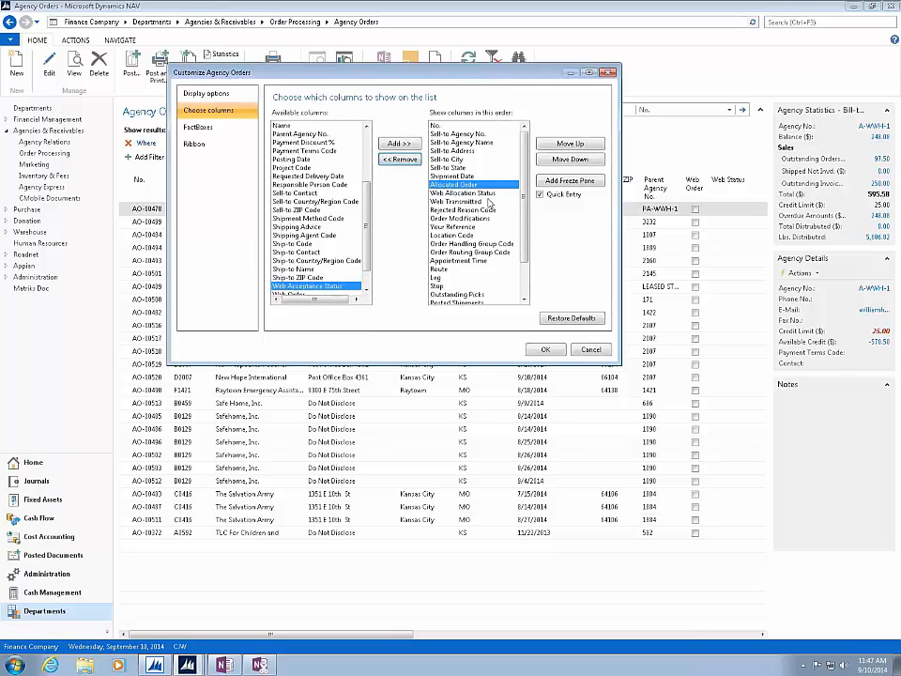
- Remove Route, Leg, Stop, Outstanding Picks and Posted Shipments from the shown columns
{"action": "left_click", "coordinate": [439, 268]}
{"action": "left_click", "coordinate": [390, 159]}
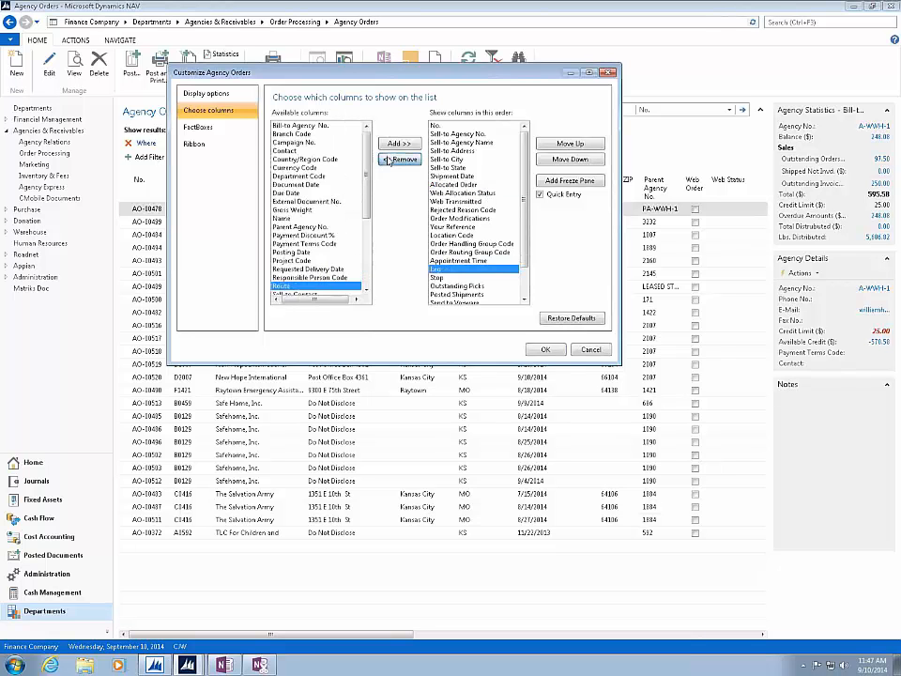
{"action": "left_click", "coordinate": [391, 160]}
{"action": "left_click", "coordinate": [390, 160]}
{"action": "left_click", "coordinate": [398, 159]}
{"action": "left_click", "coordinate": [398, 160]}
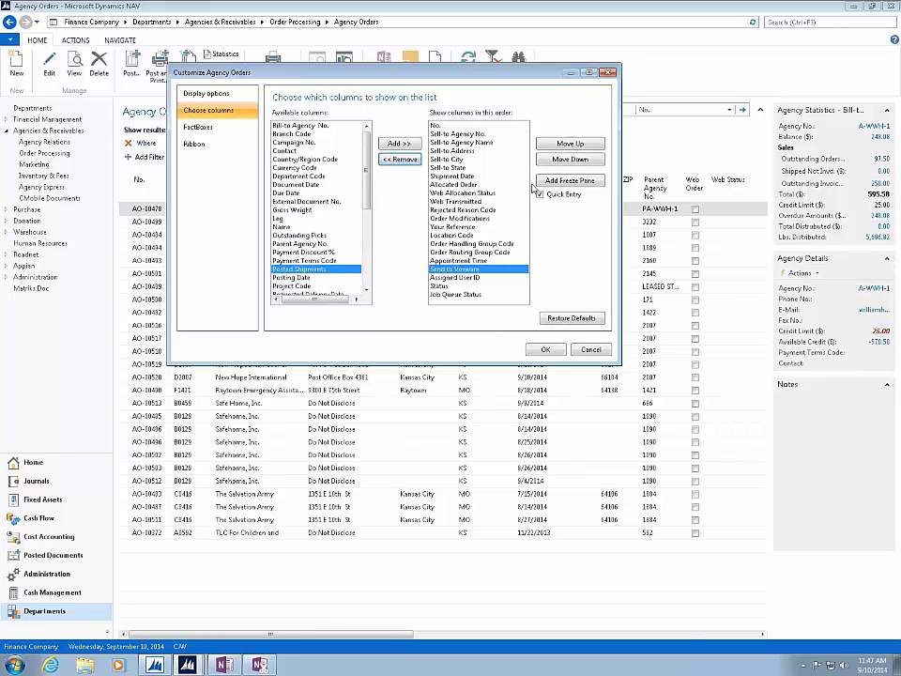
- Place the Send to Voxware column directly after Sell-to State and apply the column layout, accepting Blank Batch in the batch selection
{"action": "left_click", "coordinate": [555, 143]}
{"action": "left_click", "coordinate": [556, 144]}
{"action": "left_click", "coordinate": [556, 143]}
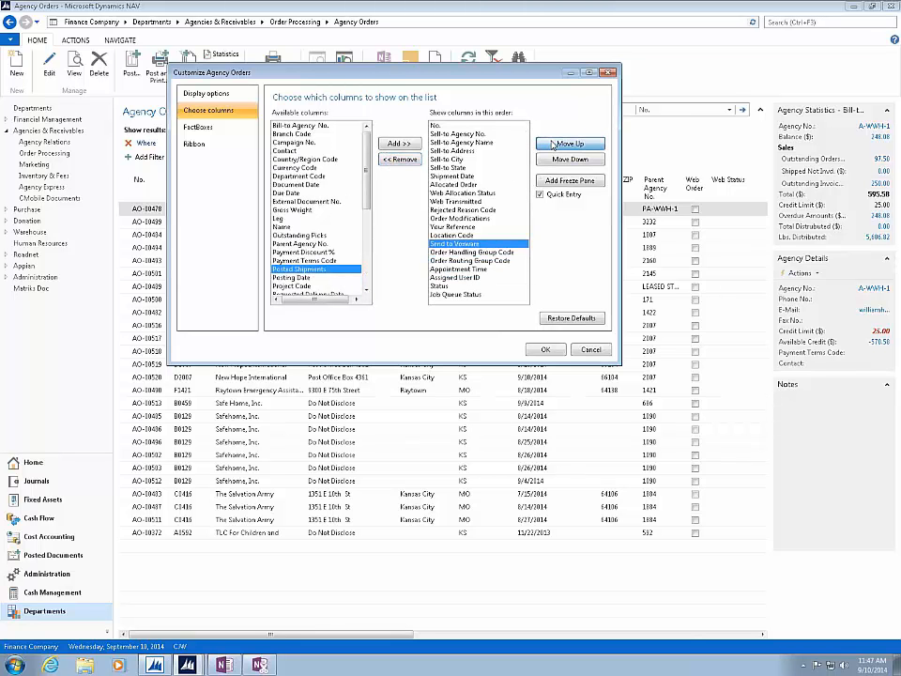
{"action": "left_click", "coordinate": [554, 144]}
{"action": "left_click", "coordinate": [554, 144]}
{"action": "left_click", "coordinate": [554, 143]}
{"action": "left_click", "coordinate": [553, 144]}
{"action": "left_click", "coordinate": [554, 144]}
{"action": "left_click", "coordinate": [554, 144]}
{"action": "left_click", "coordinate": [554, 143]}
{"action": "left_click", "coordinate": [554, 144]}
{"action": "left_click", "coordinate": [554, 143]}
{"action": "left_click", "coordinate": [554, 144]}
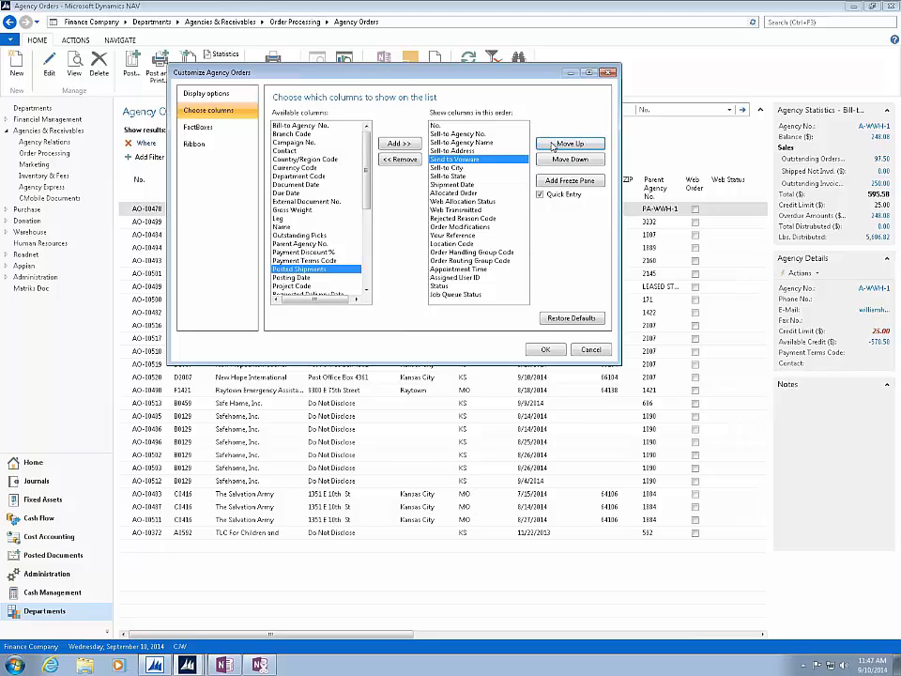
{"action": "left_click", "coordinate": [568, 159]}
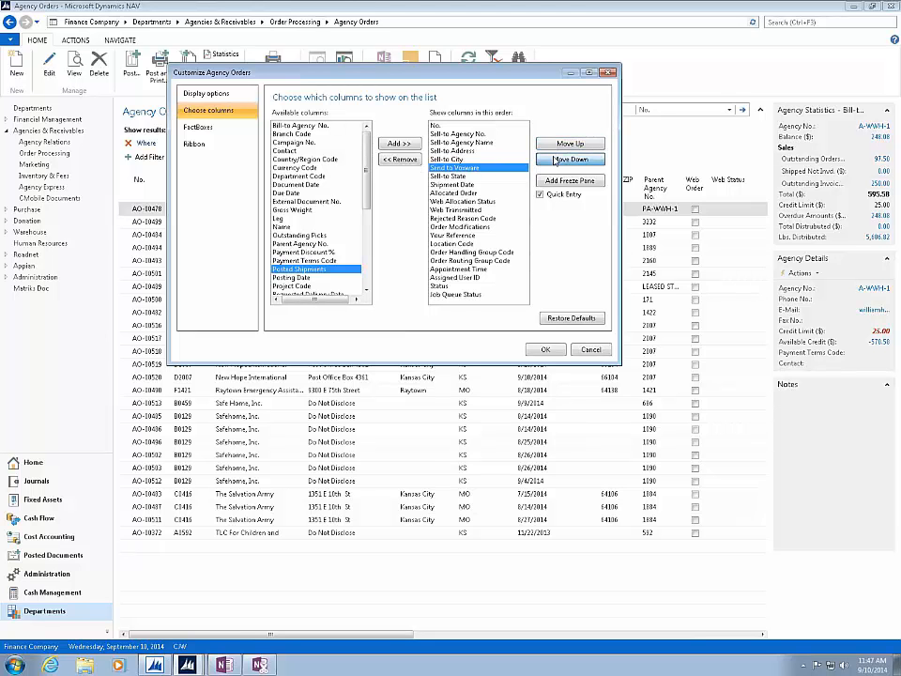
{"action": "left_click", "coordinate": [568, 159]}
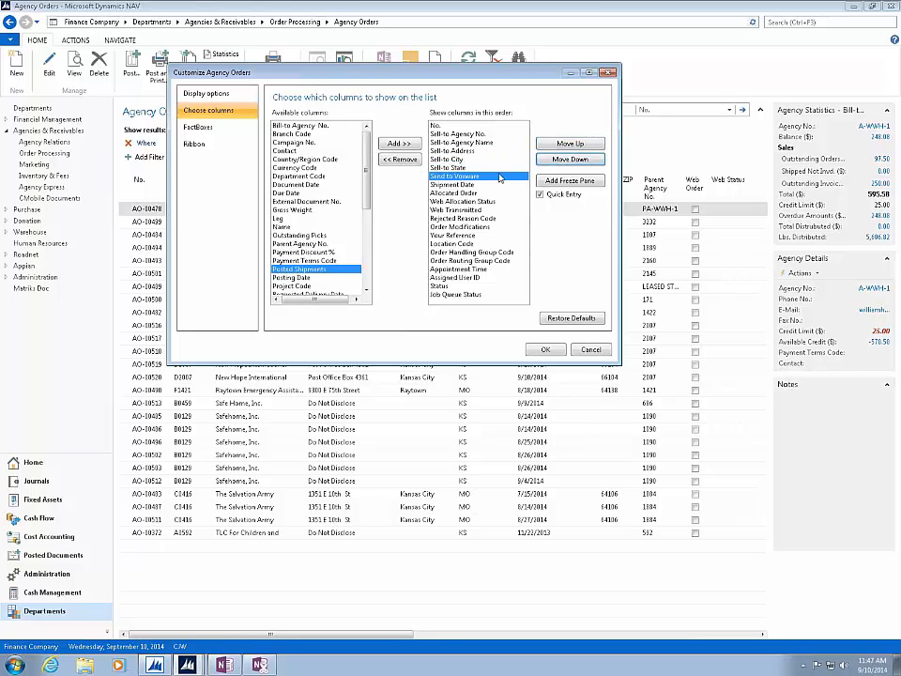
{"action": "left_click", "coordinate": [543, 350]}
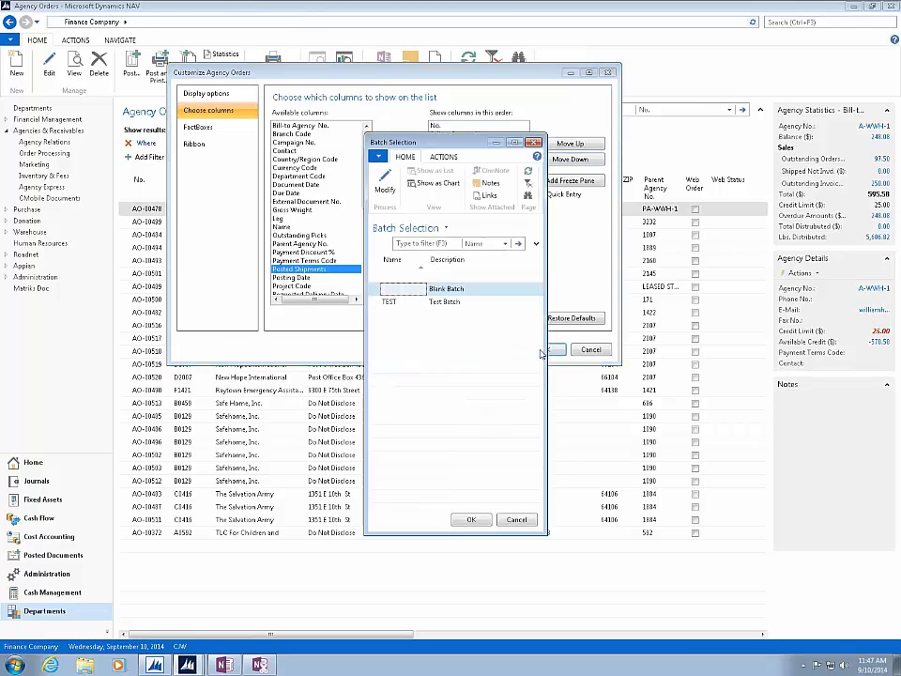
{"action": "left_click", "coordinate": [471, 520]}
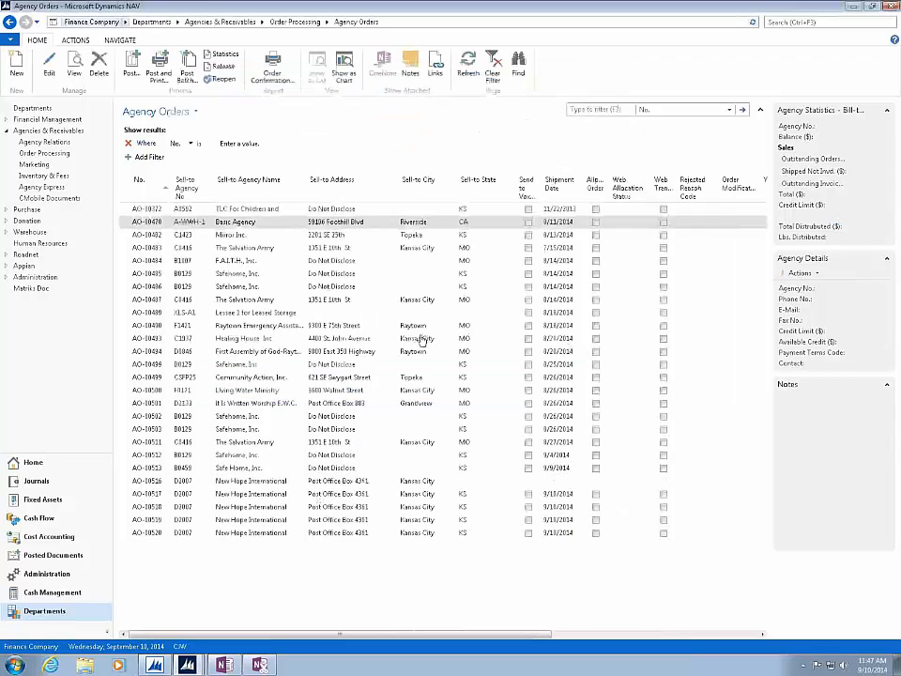